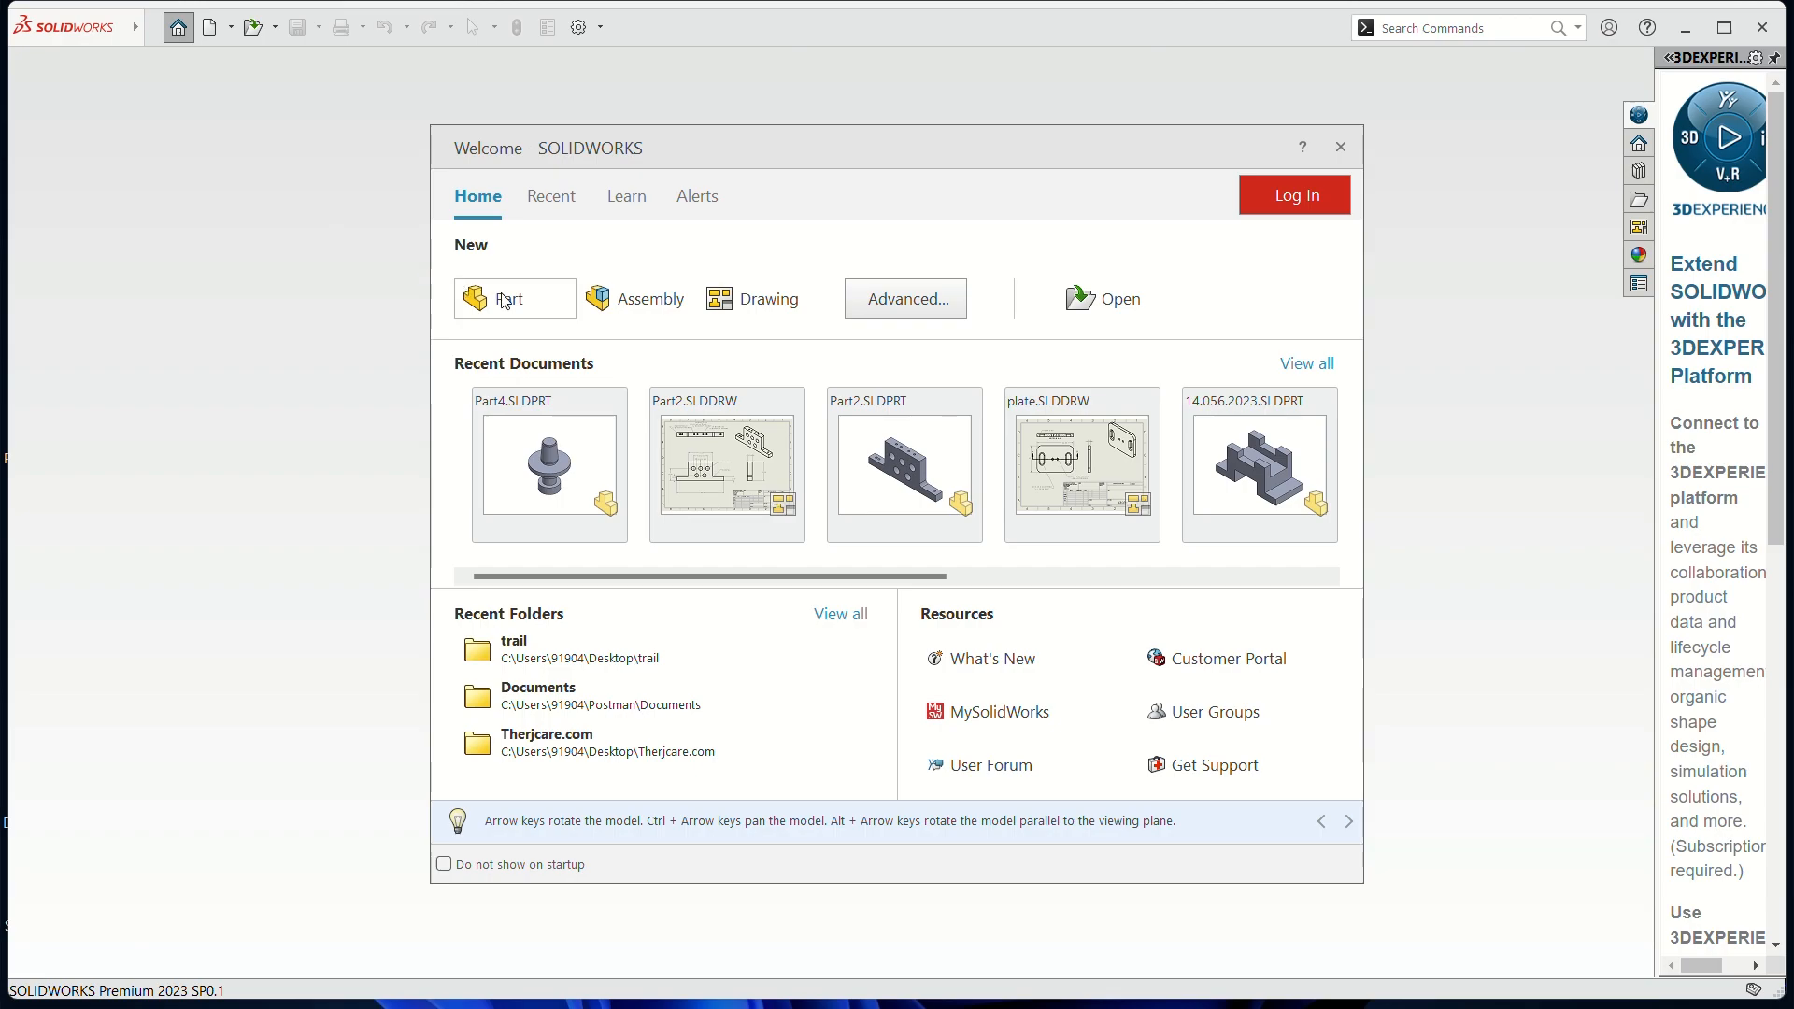
Create a new blank part document, Part1, from the Welcome dialog
left_click(540, 310)
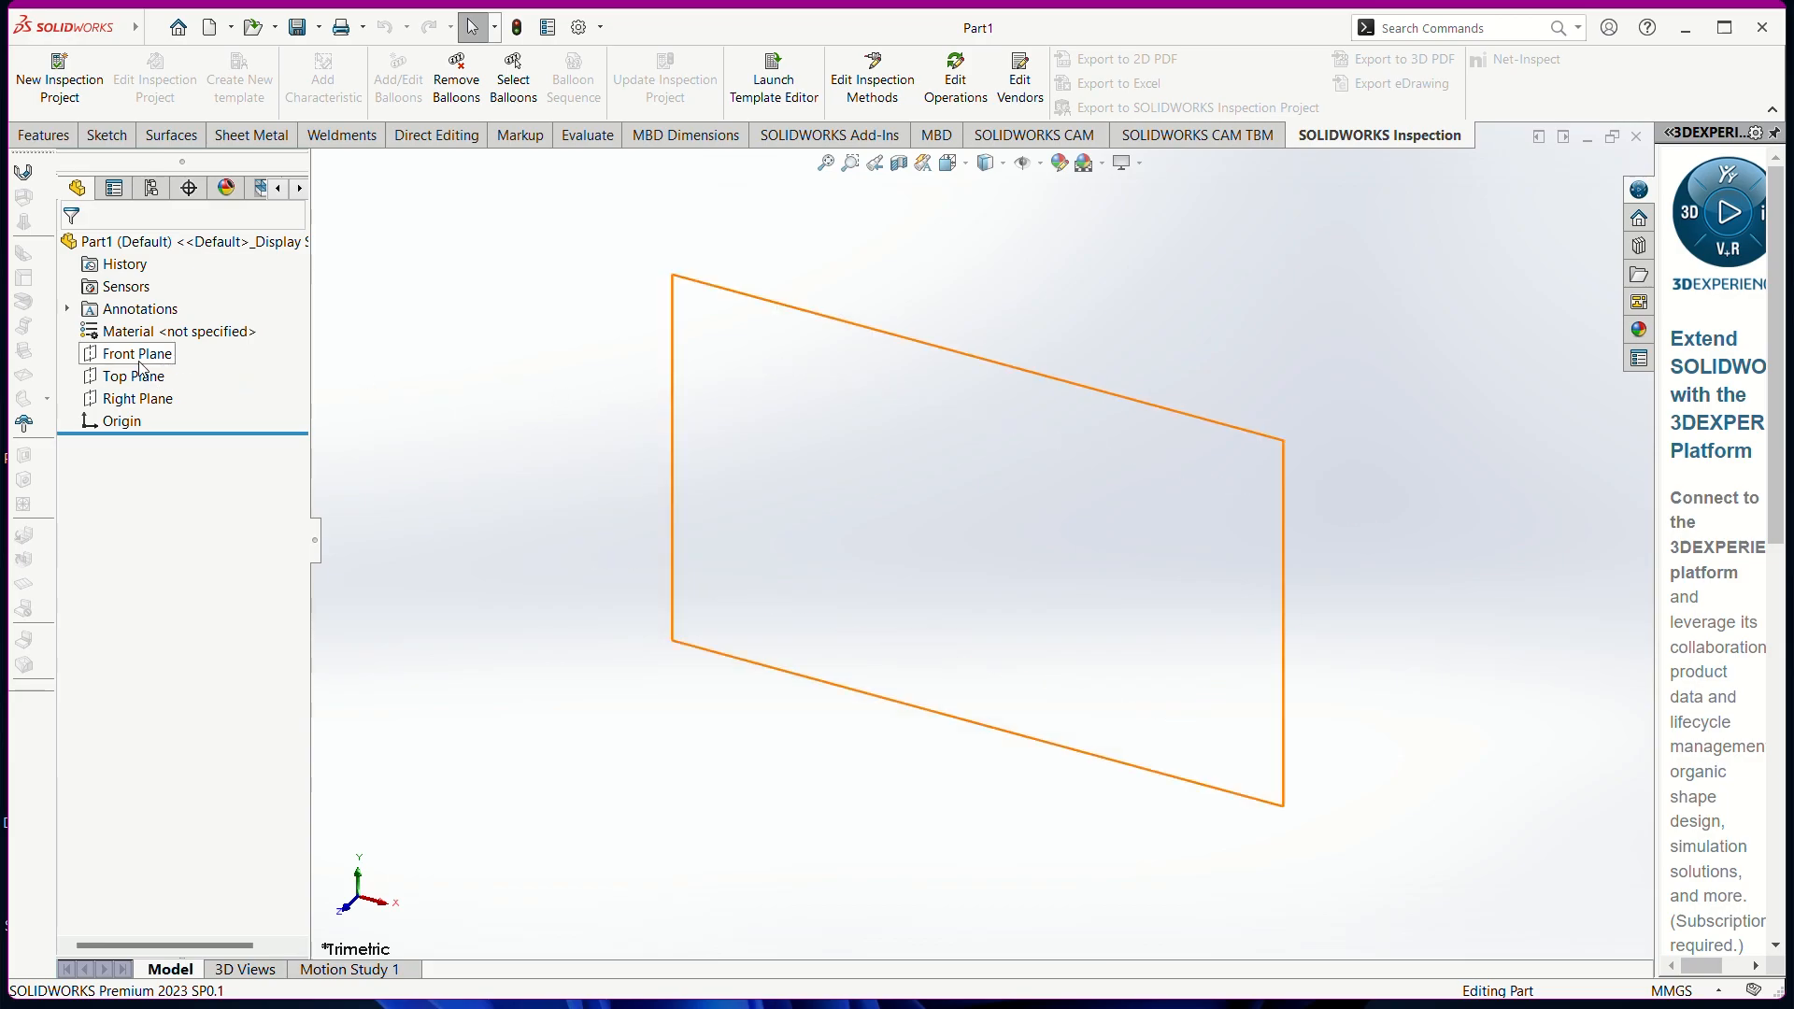
Start a new sketch on the Front Plane with the Line tool active
left_click(109, 136)
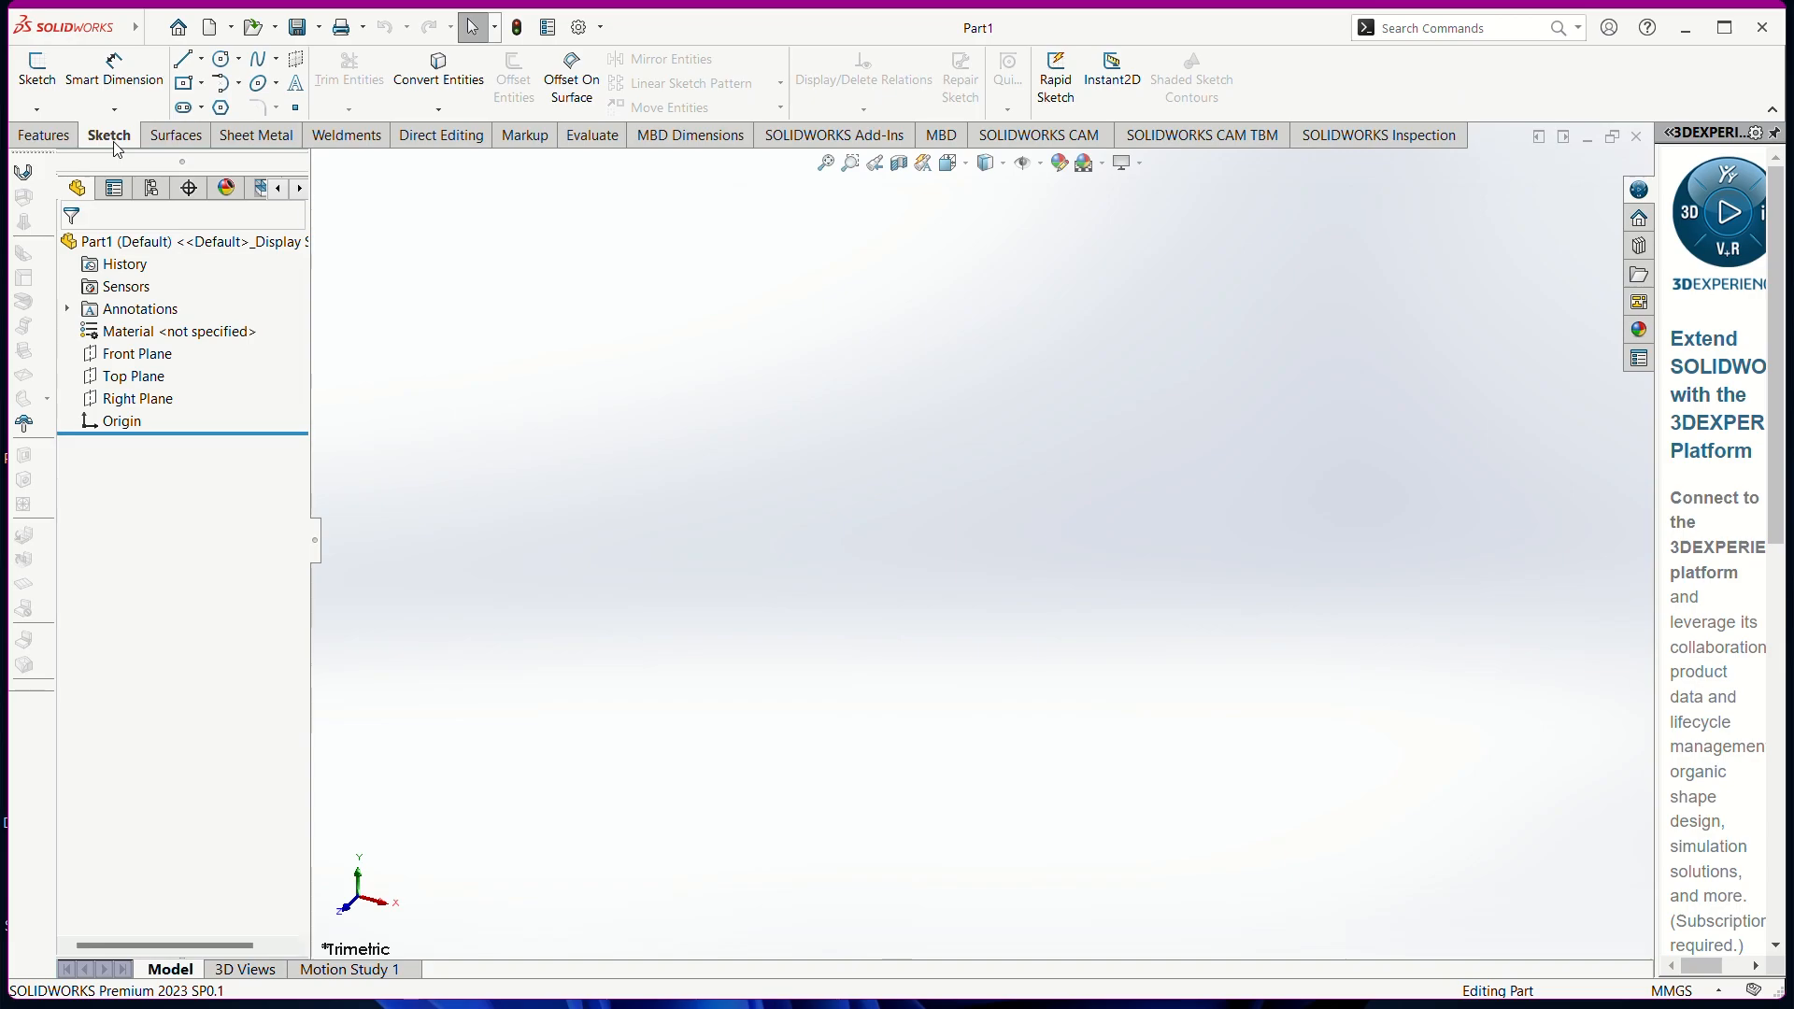
left_click(183, 65)
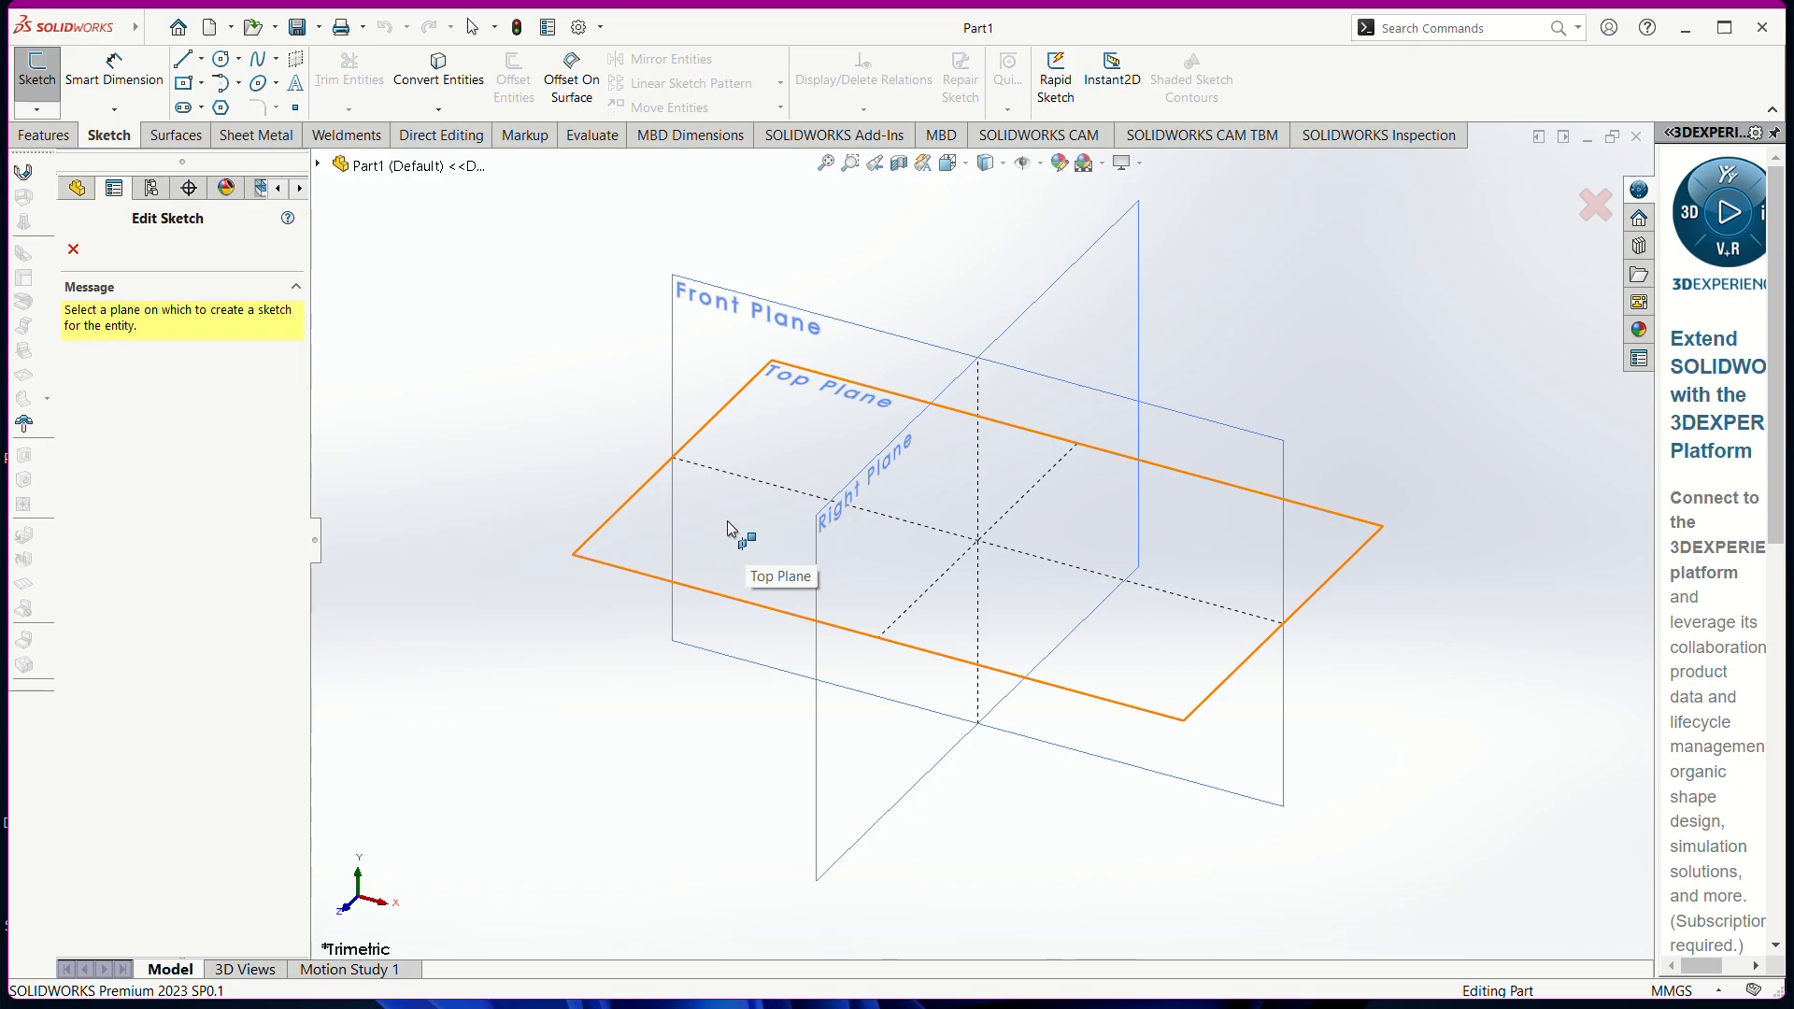
left_click(713, 378)
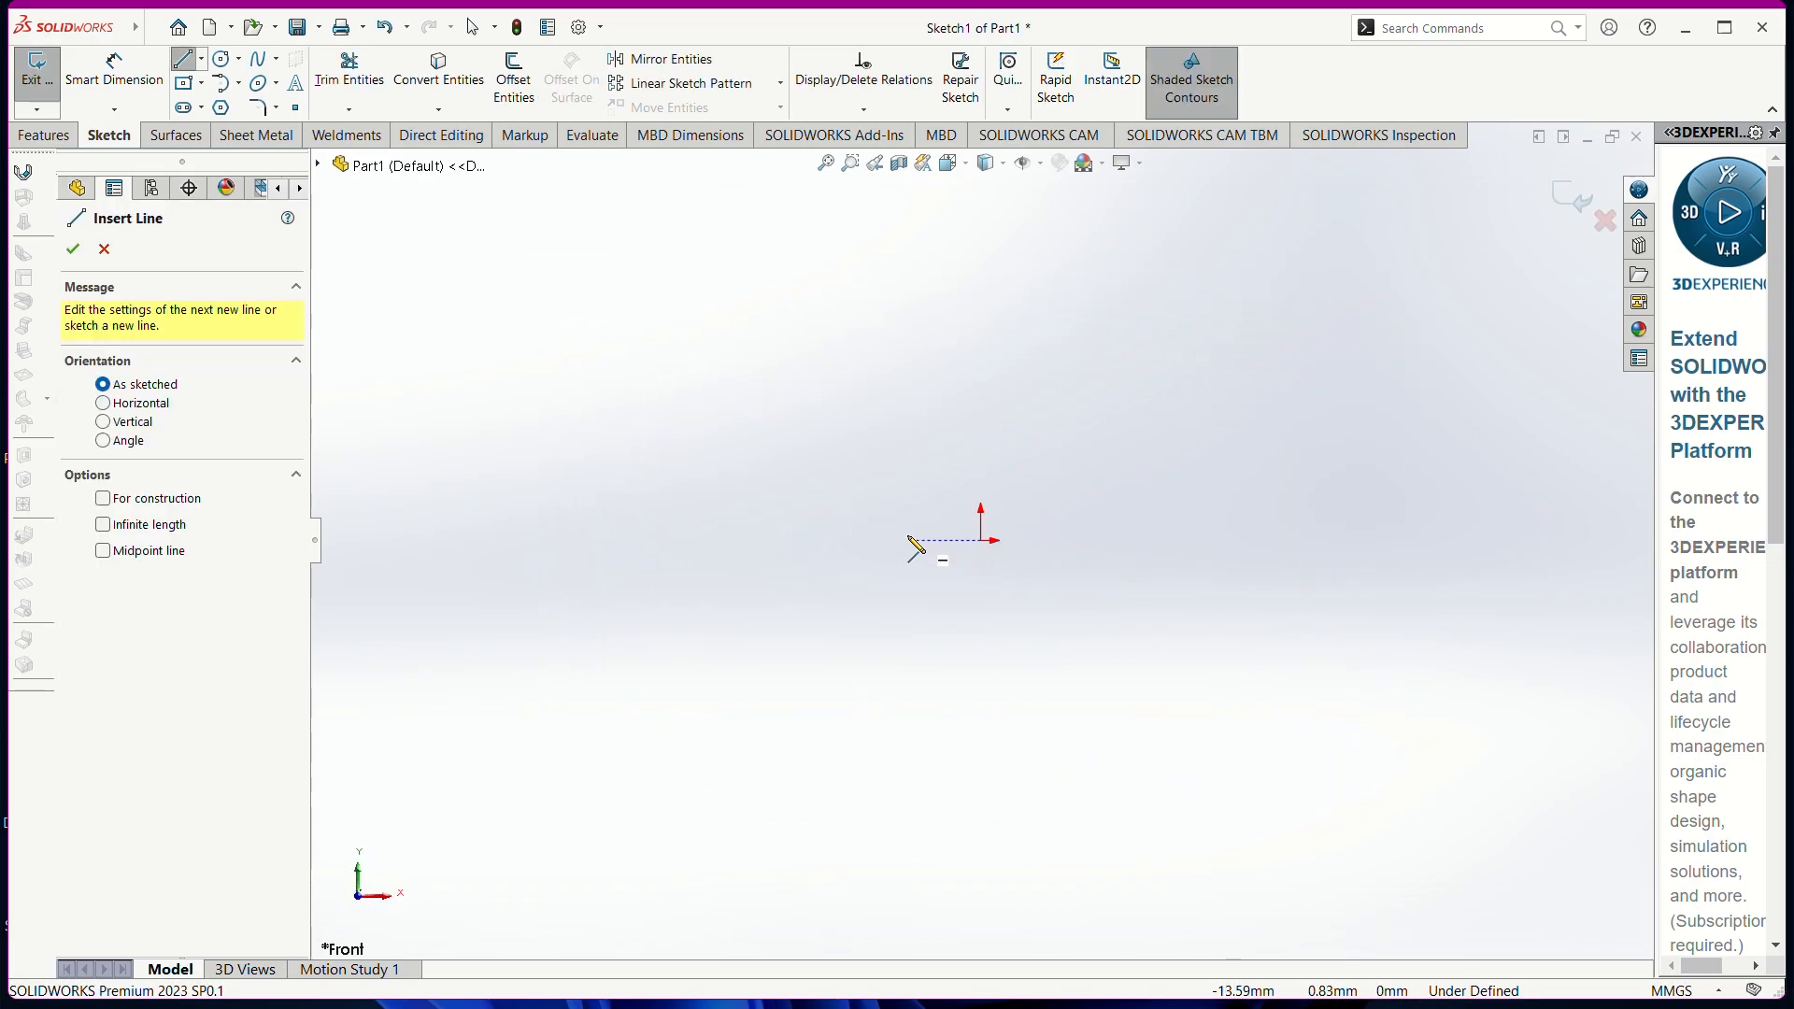
Draw infinite horizontal and vertical construction lines through the origin
left_click(157, 530)
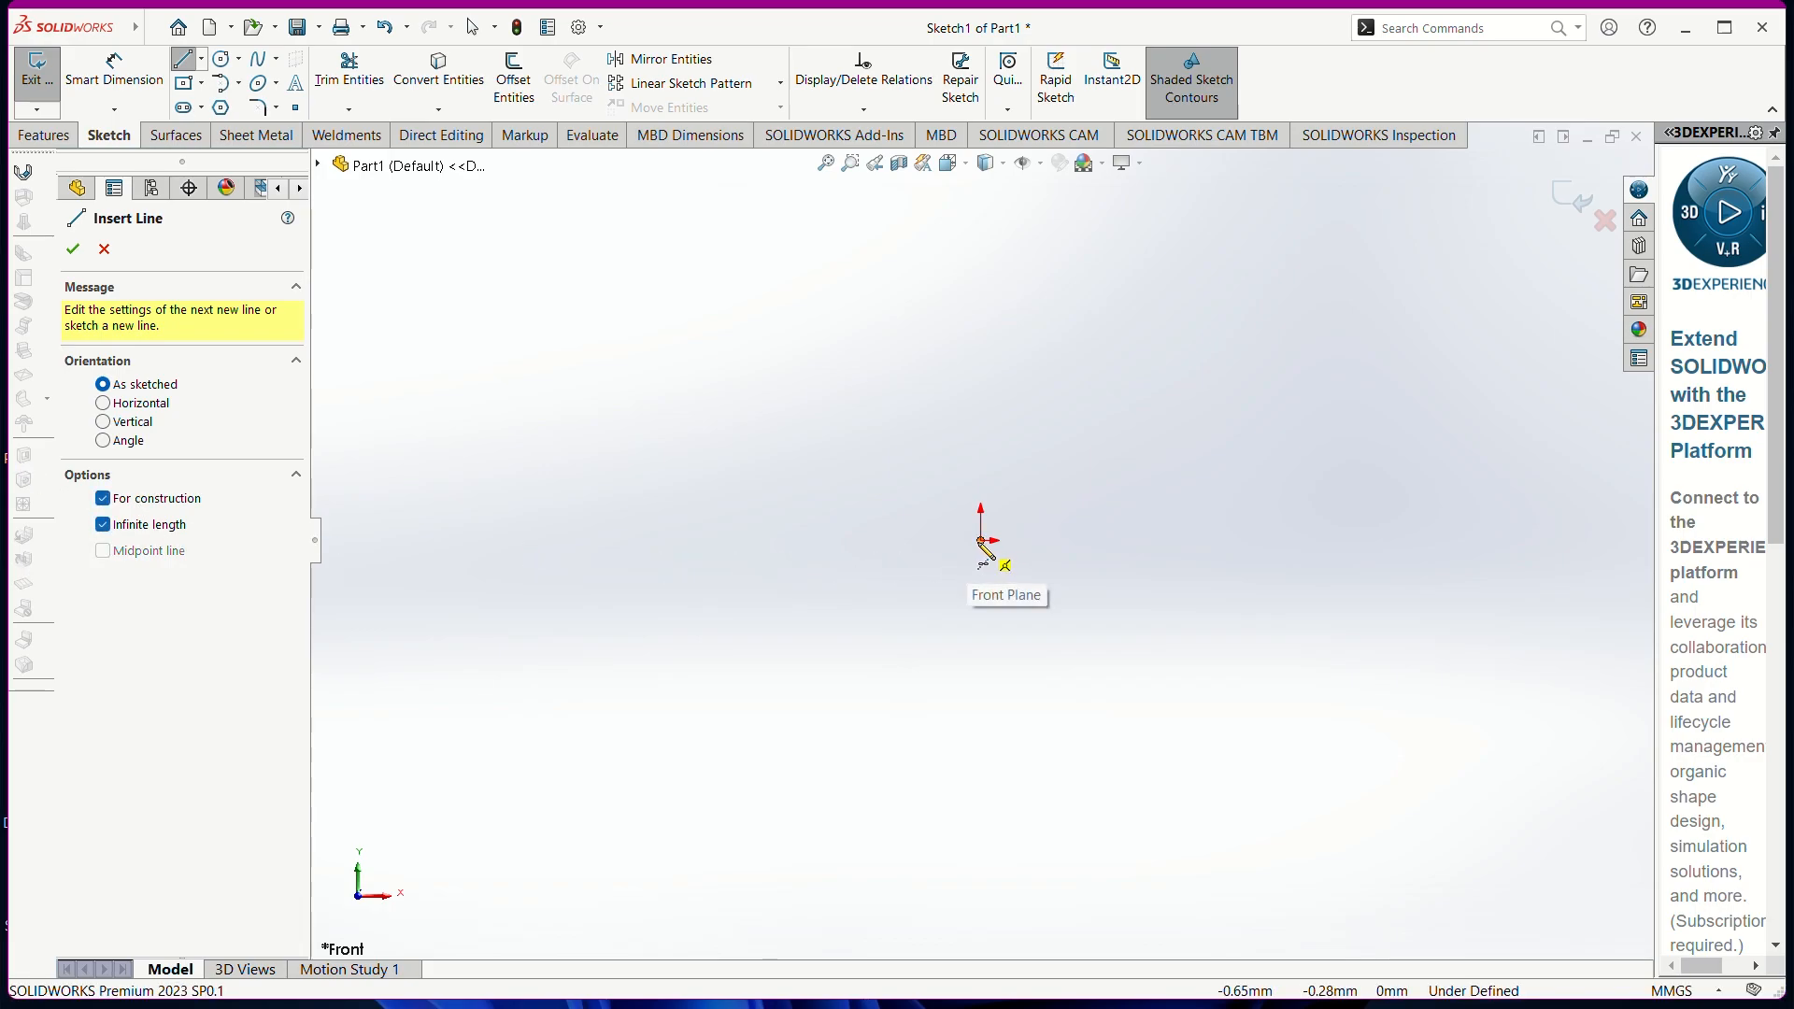
left_click(980, 541)
left_click(1135, 542)
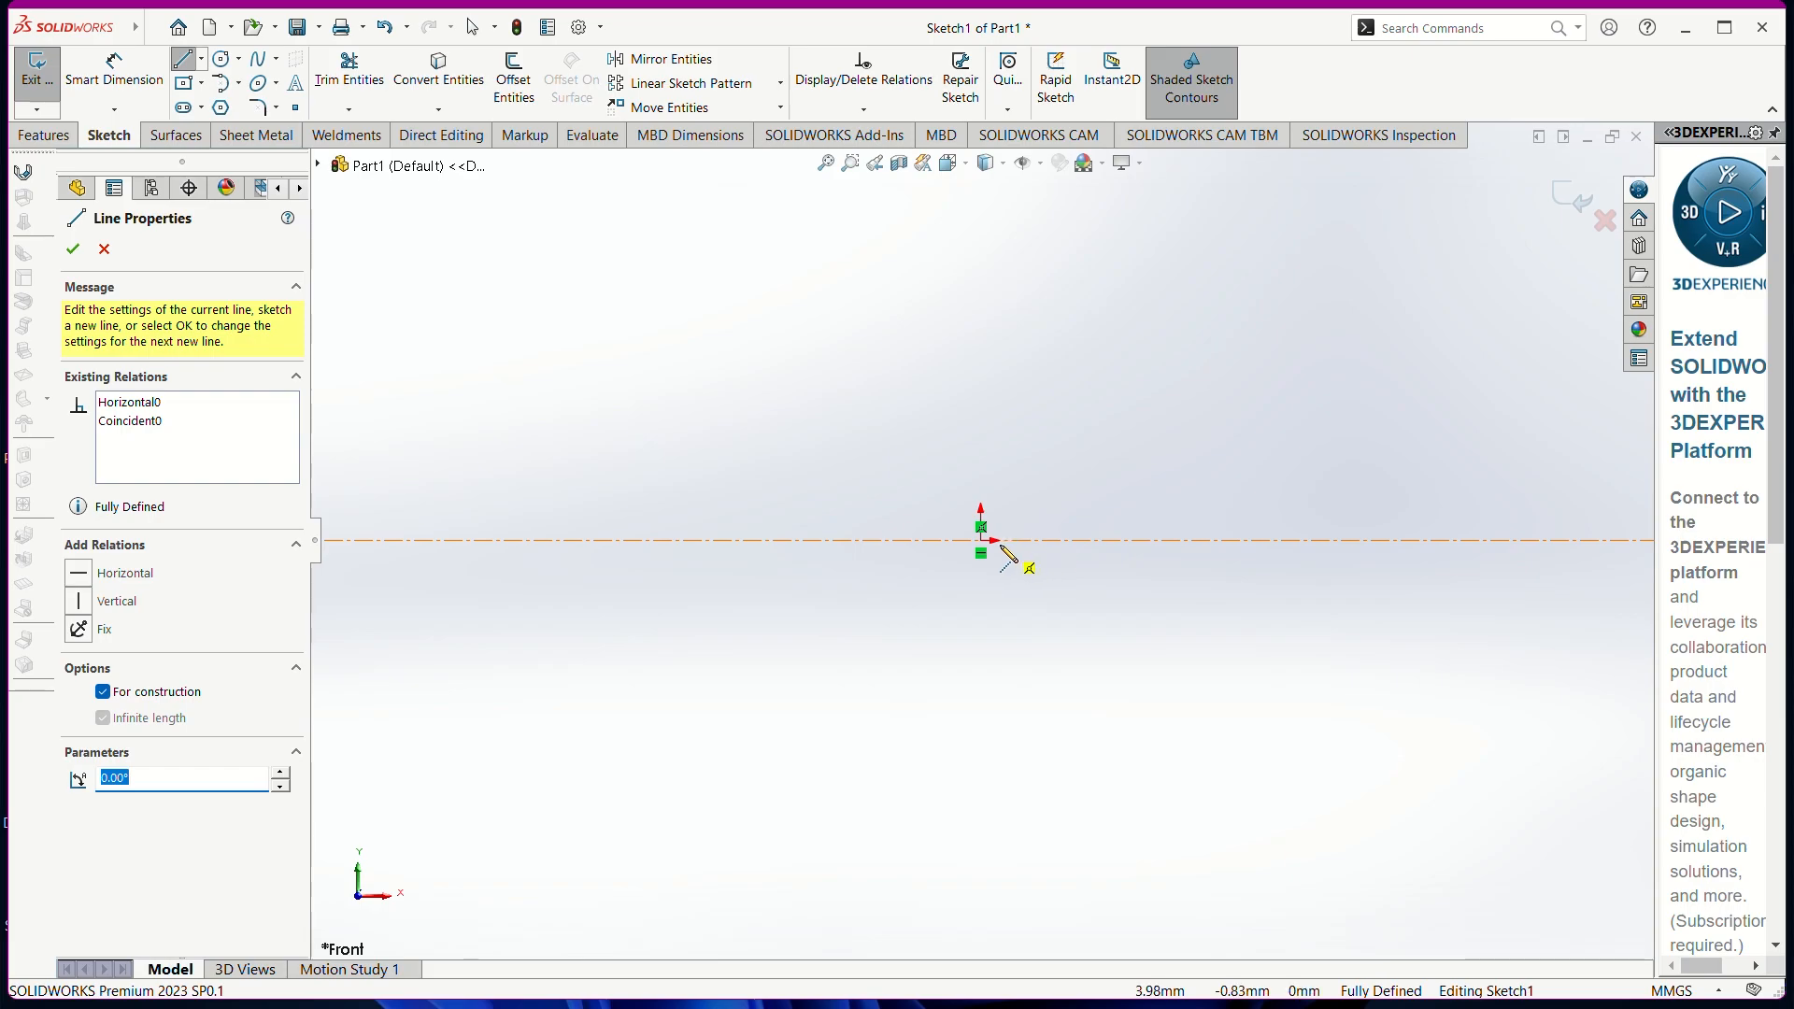
left_click(980, 541)
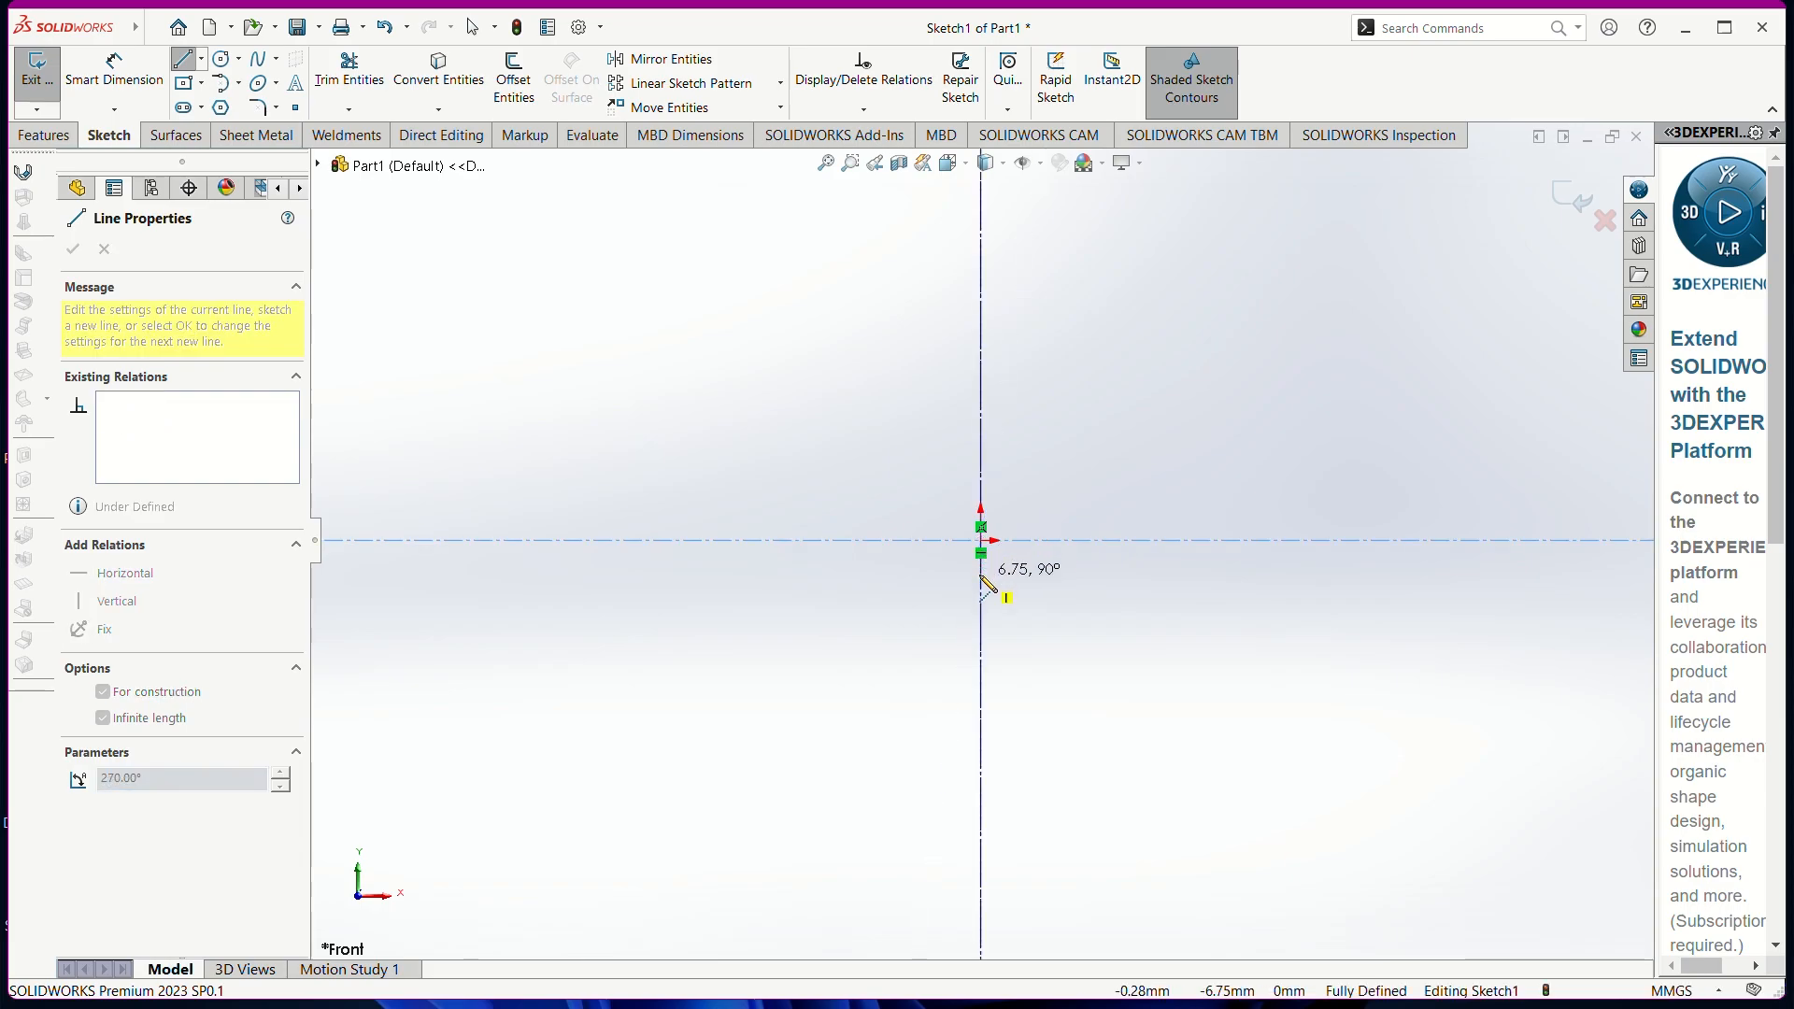
left_click(983, 583)
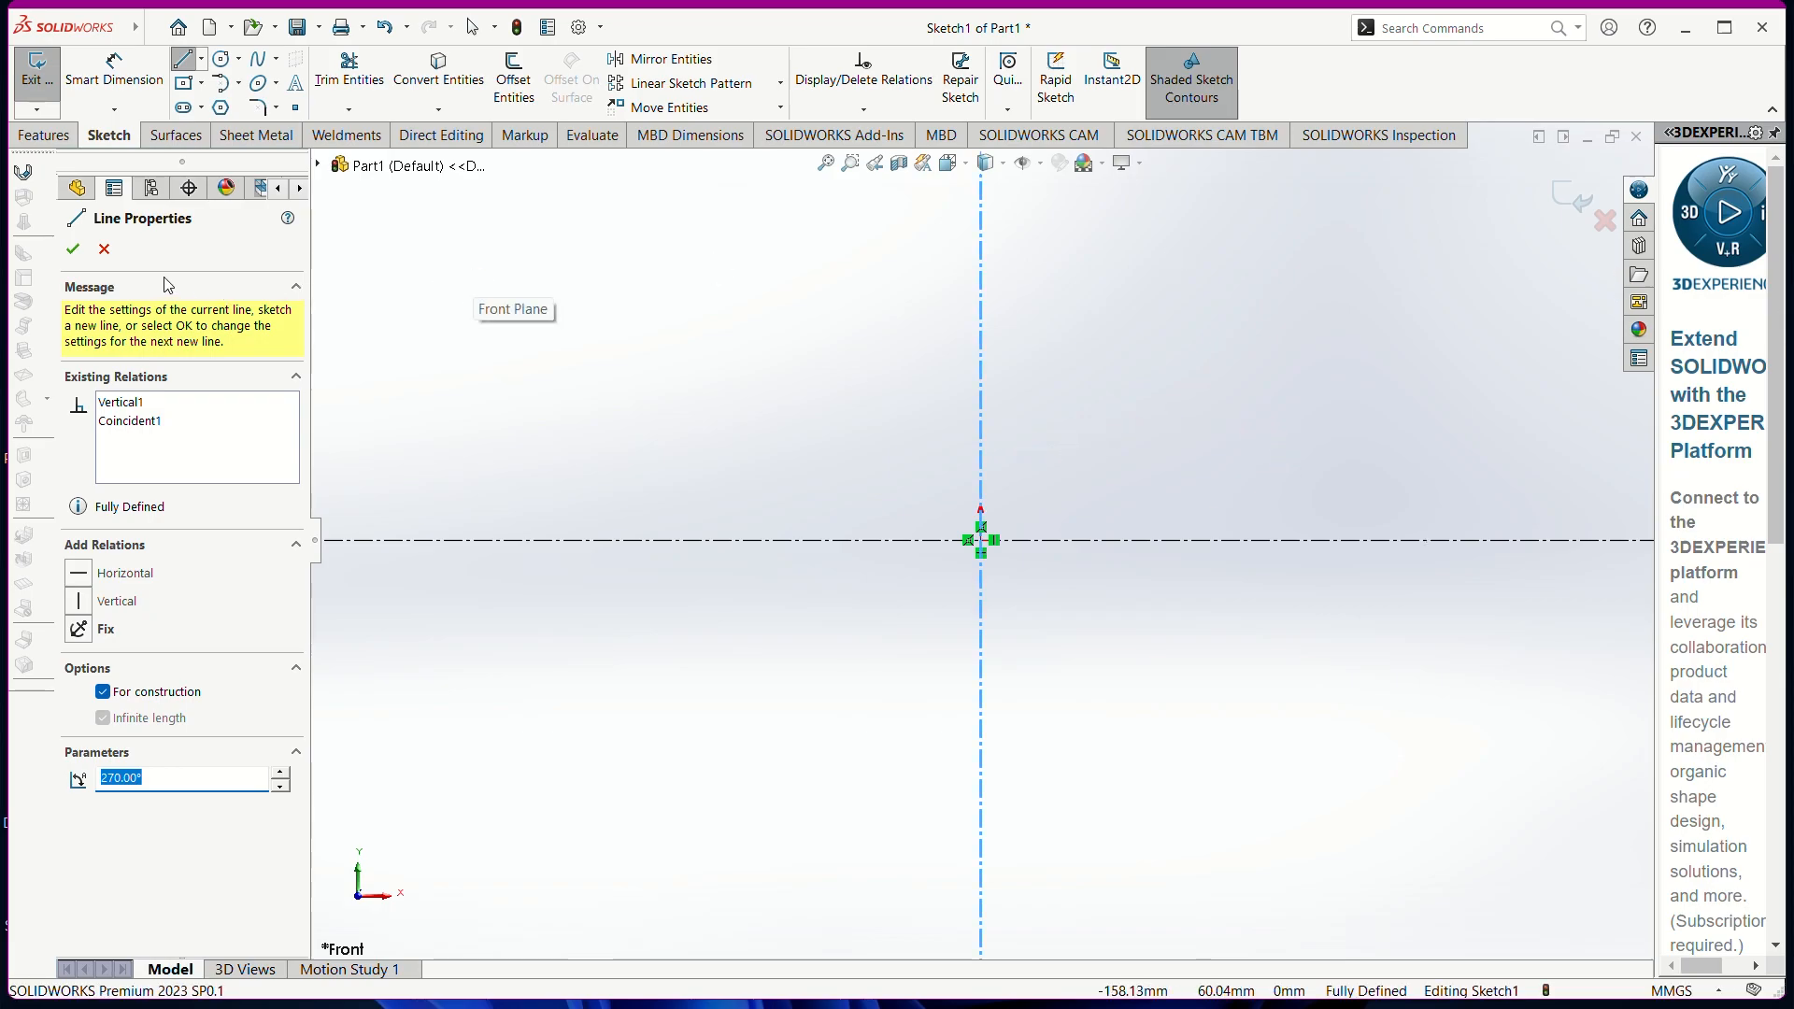
left_click(75, 249)
Draw a closed eight-line stepped hub-and-flange outline from the origin along the centerline
left_click(179, 62)
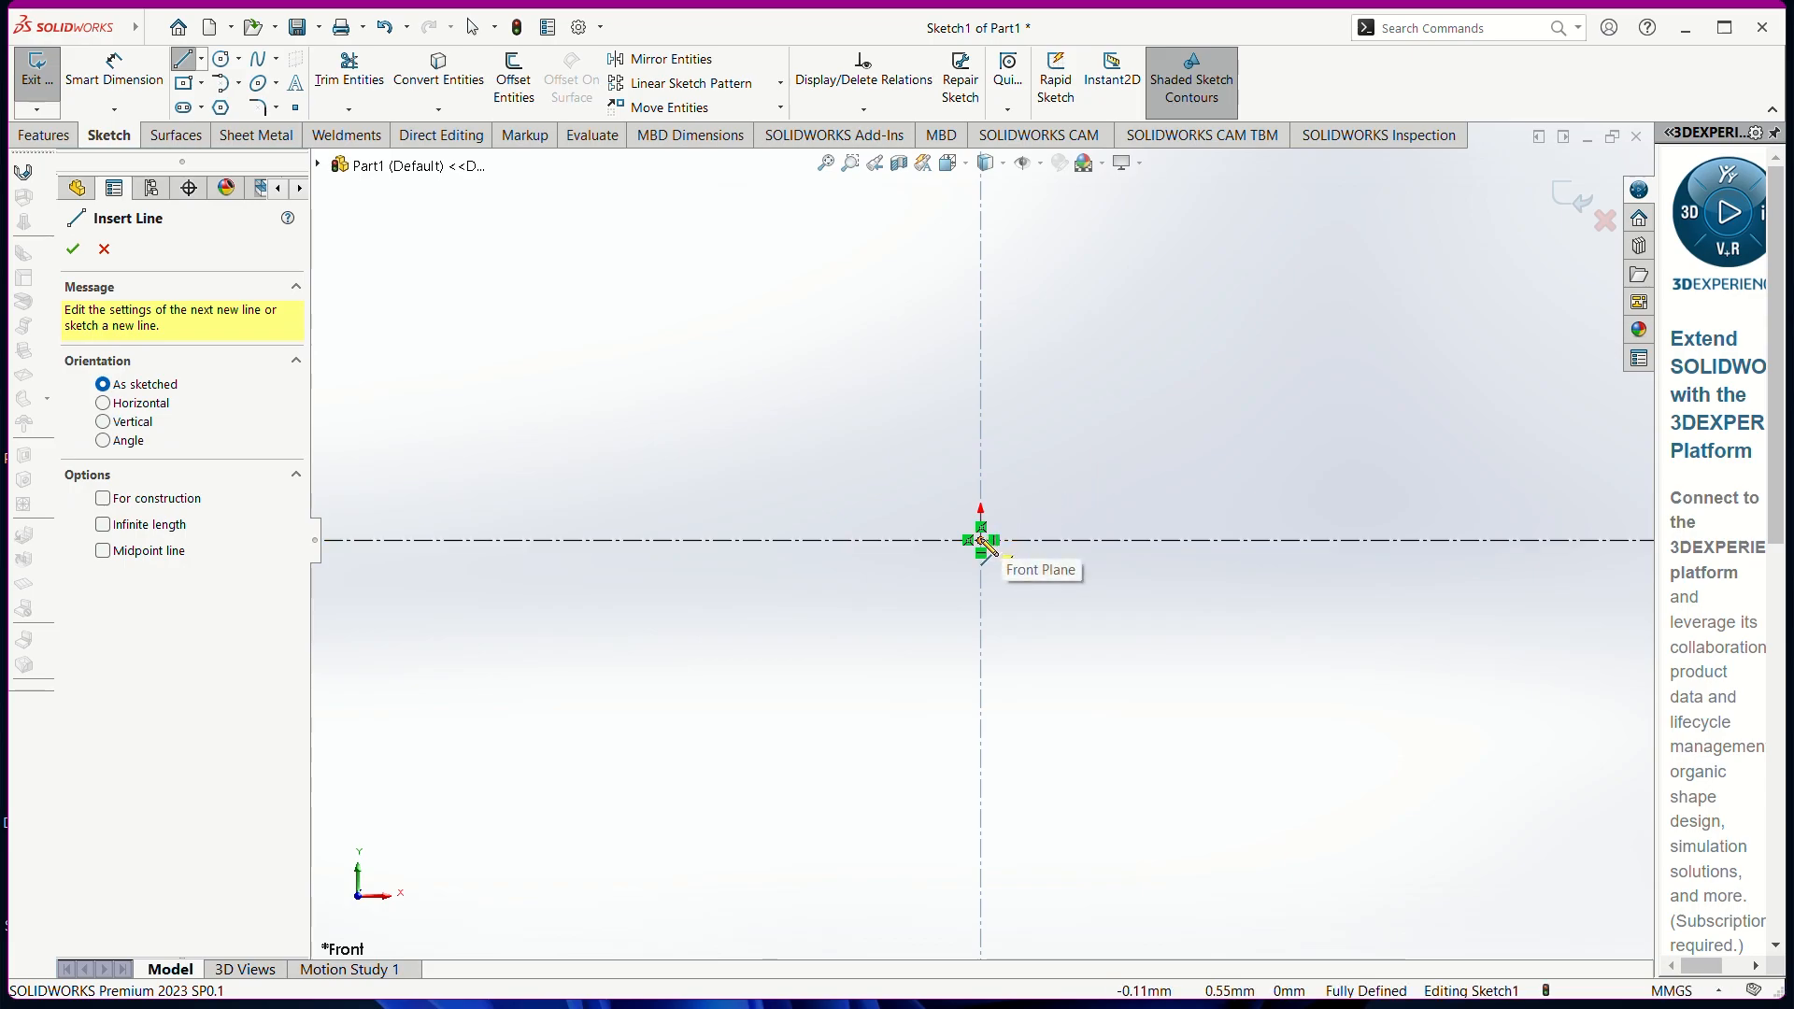
left_click(980, 540)
left_click(981, 406)
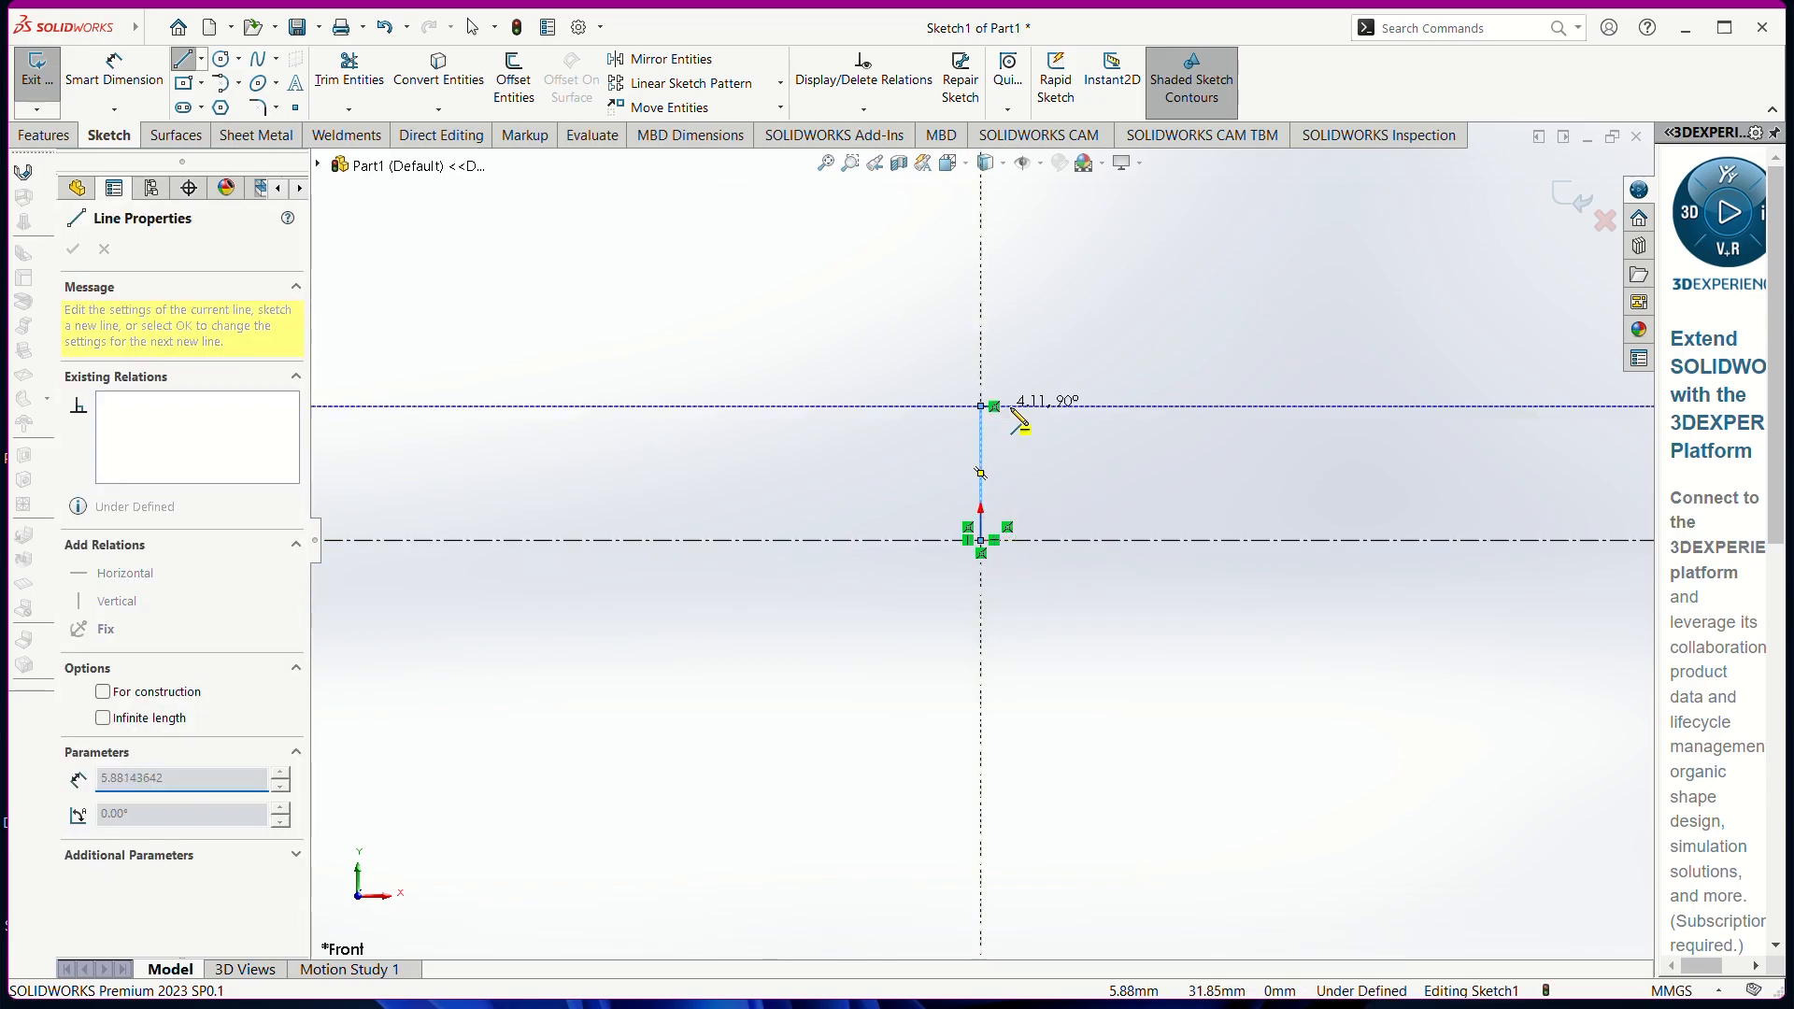
left_click(1077, 406)
left_click(1077, 311)
left_click(1262, 311)
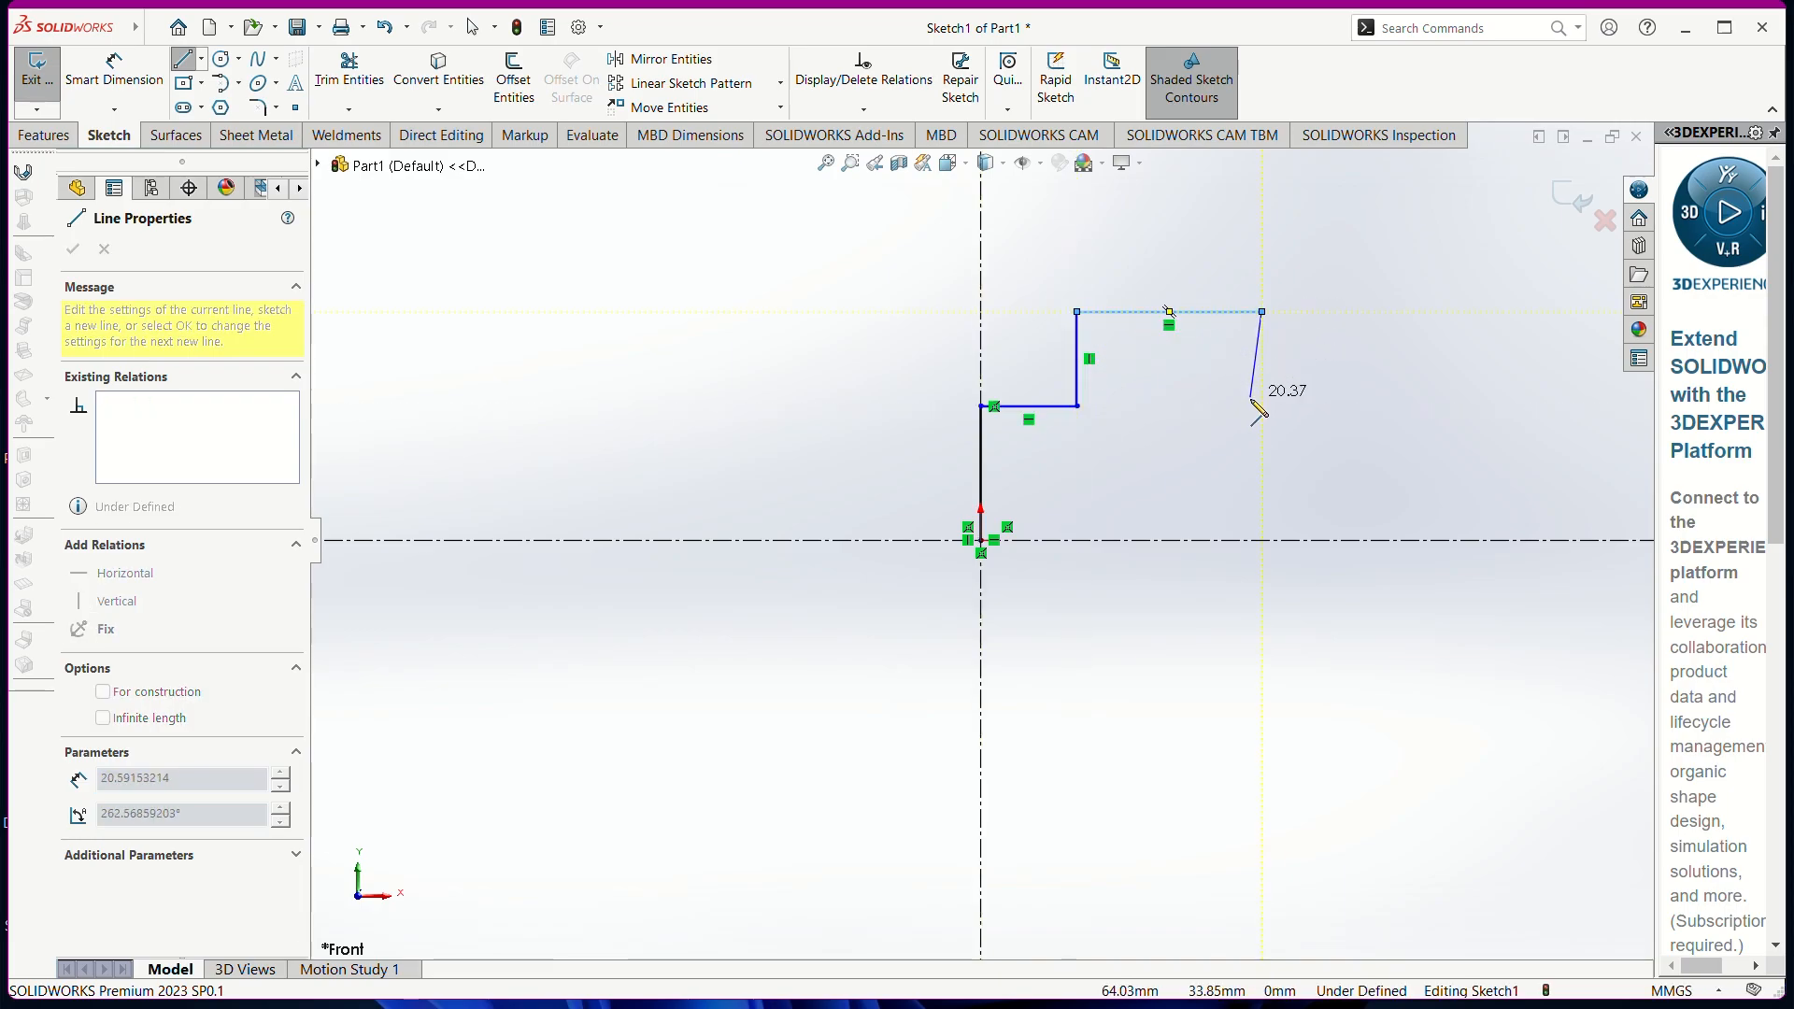
left_click(1262, 406)
left_click(1359, 406)
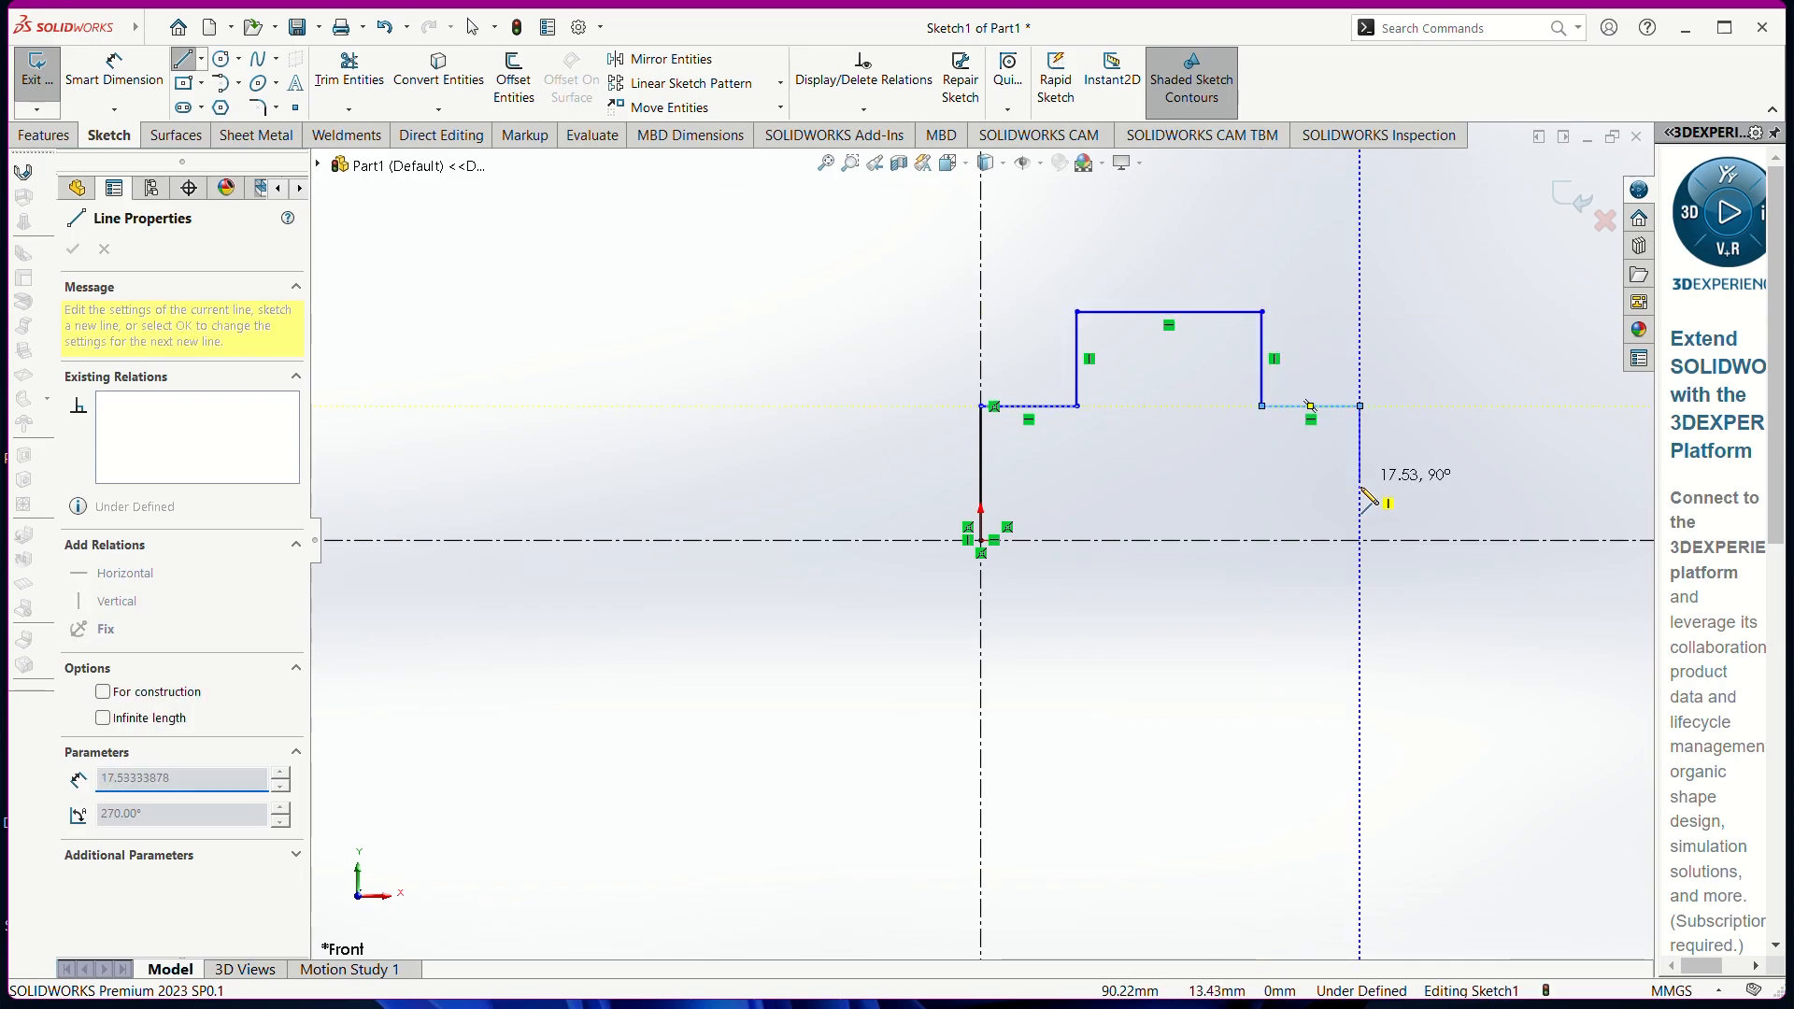
left_click(1360, 540)
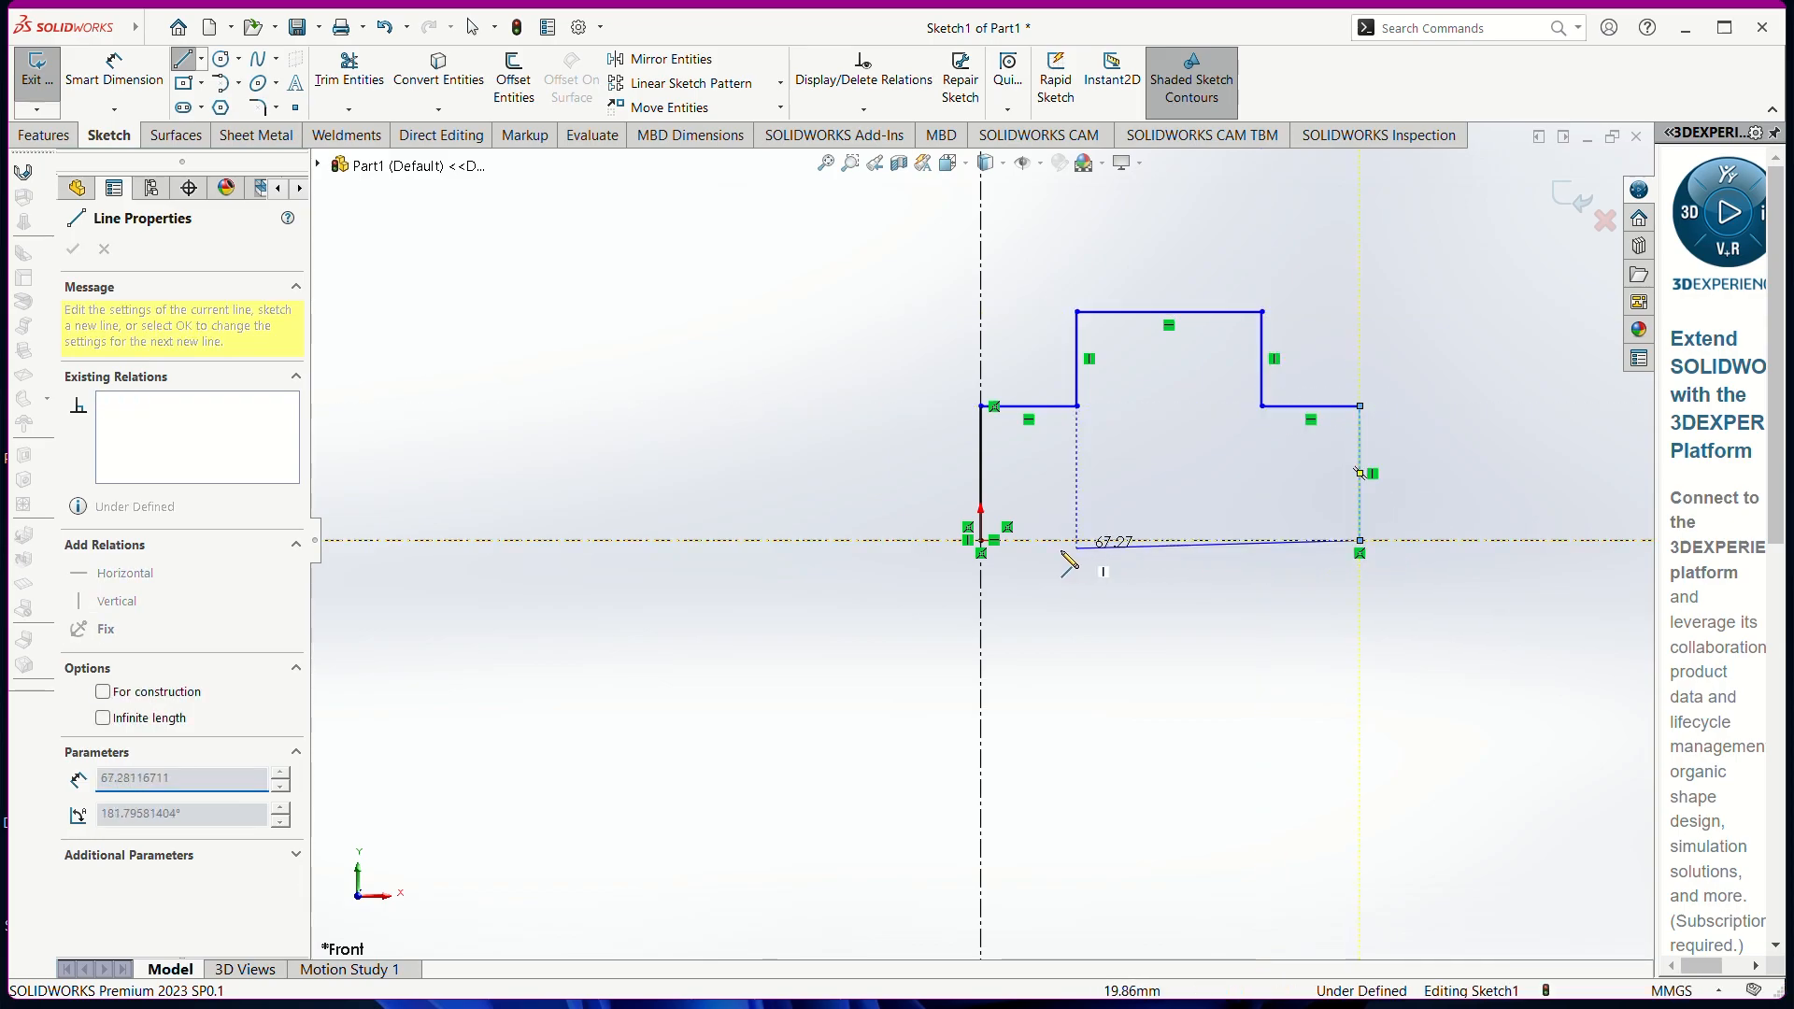
left_click(980, 540)
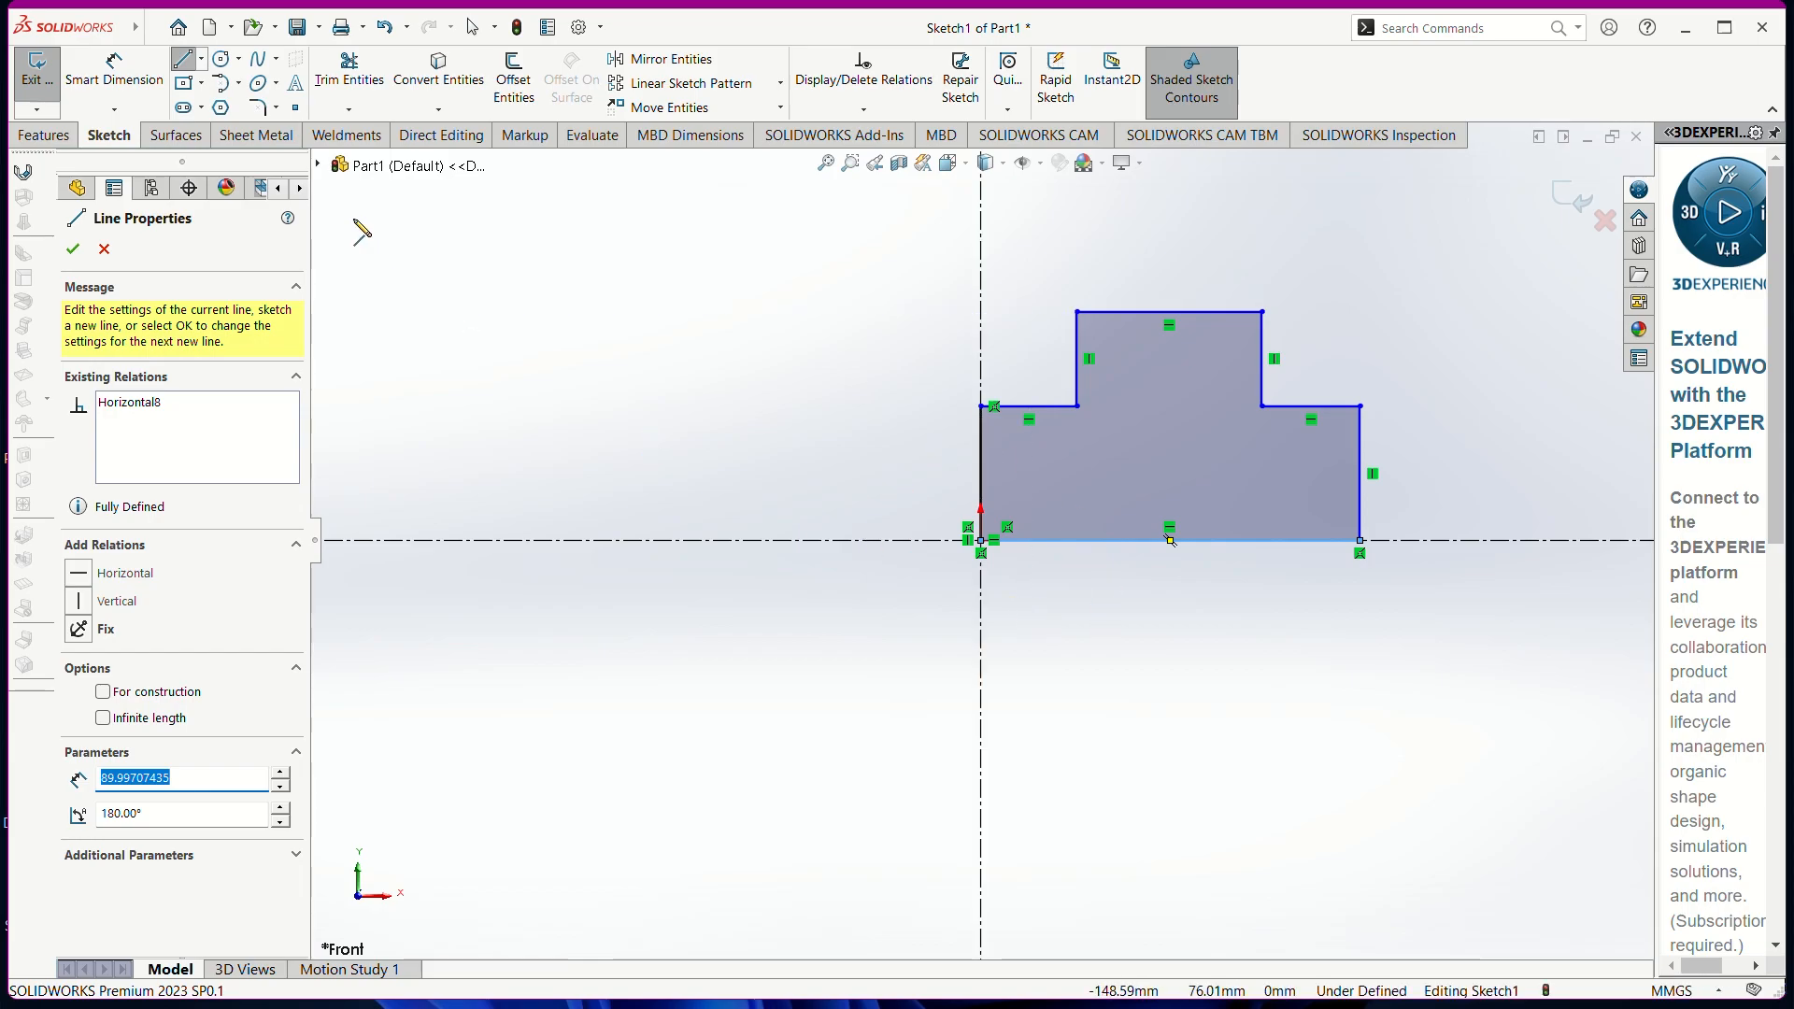
left_click(111, 90)
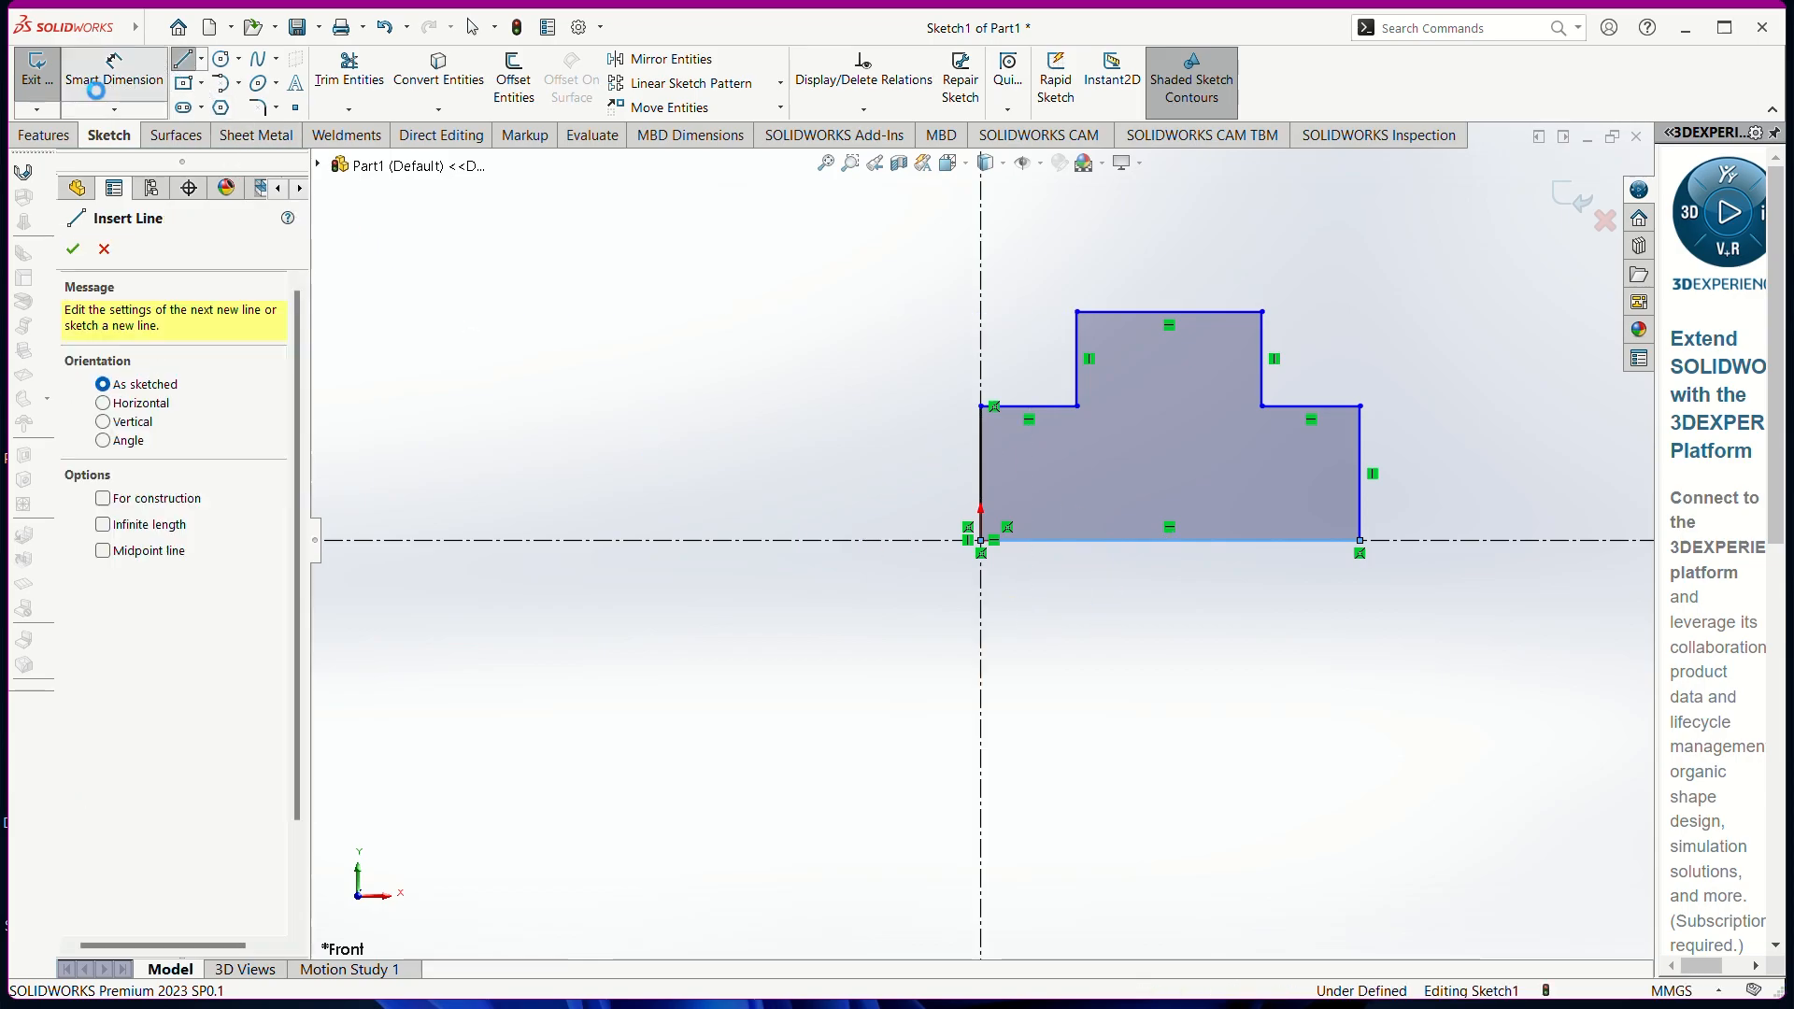
Dimension the bottom edge at 100 and the right and left edge heights at 30
left_click(1168, 546)
left_click(1161, 662)
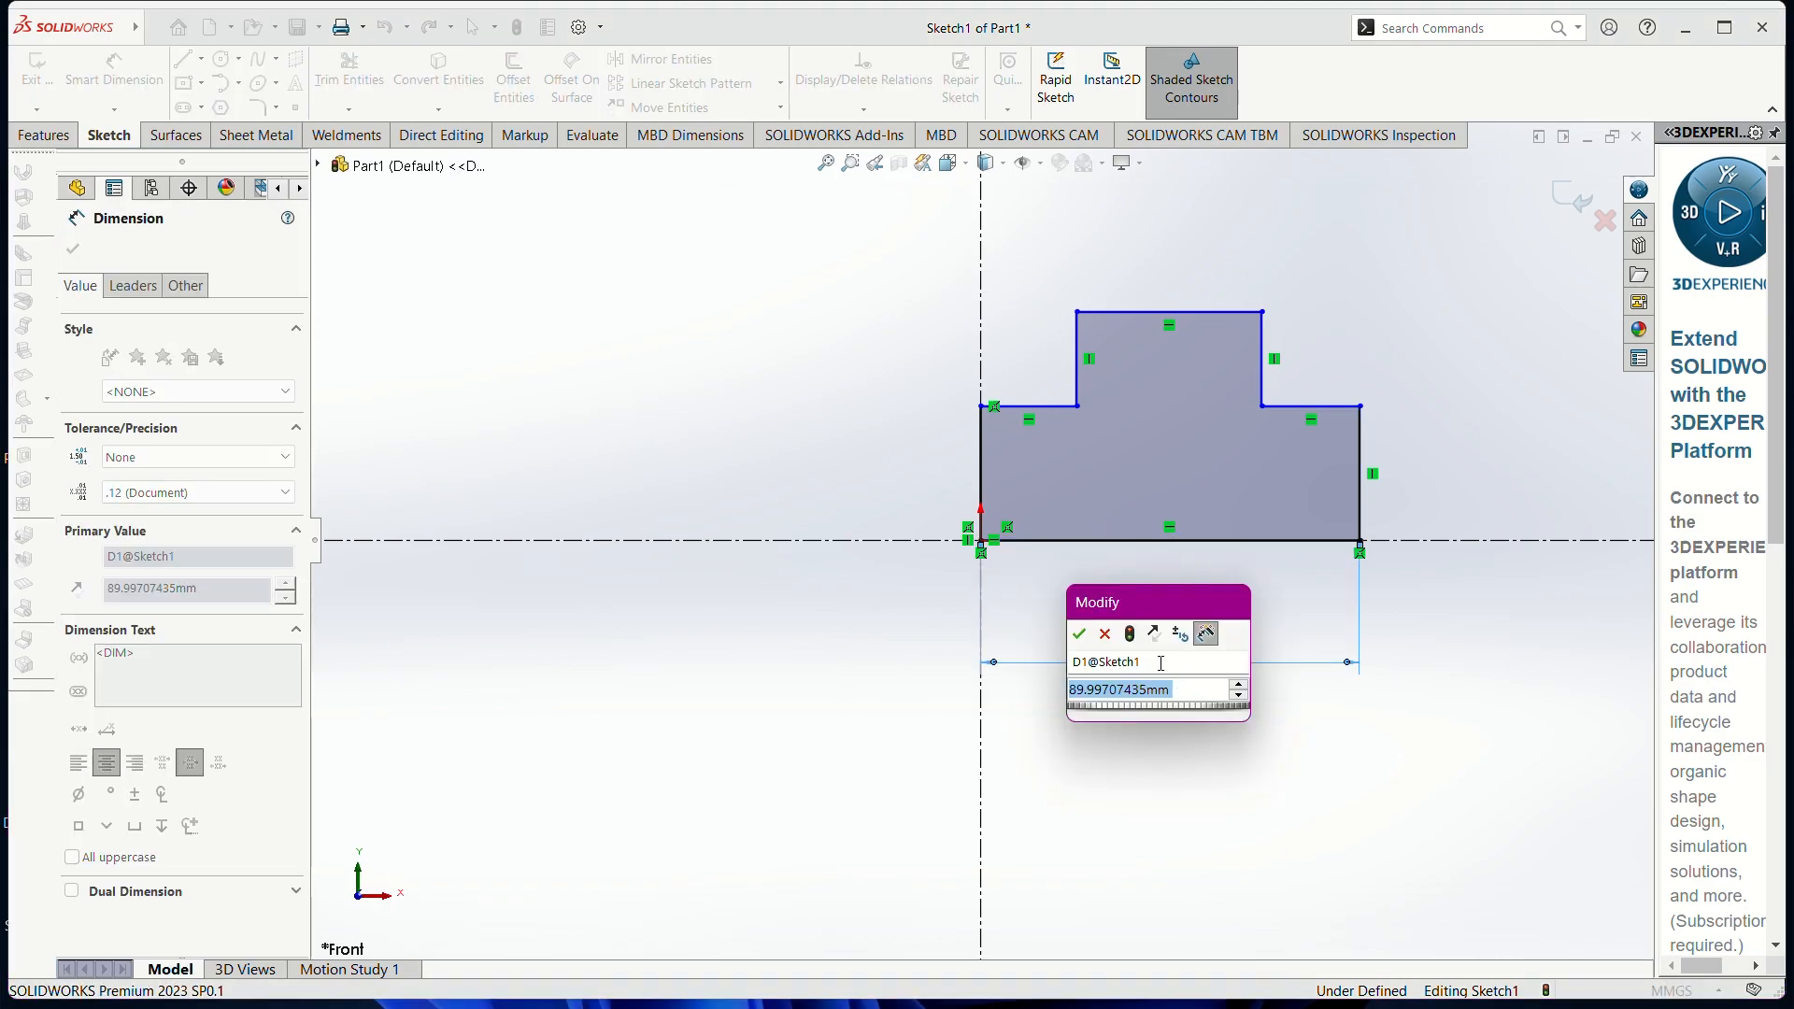
type("4")
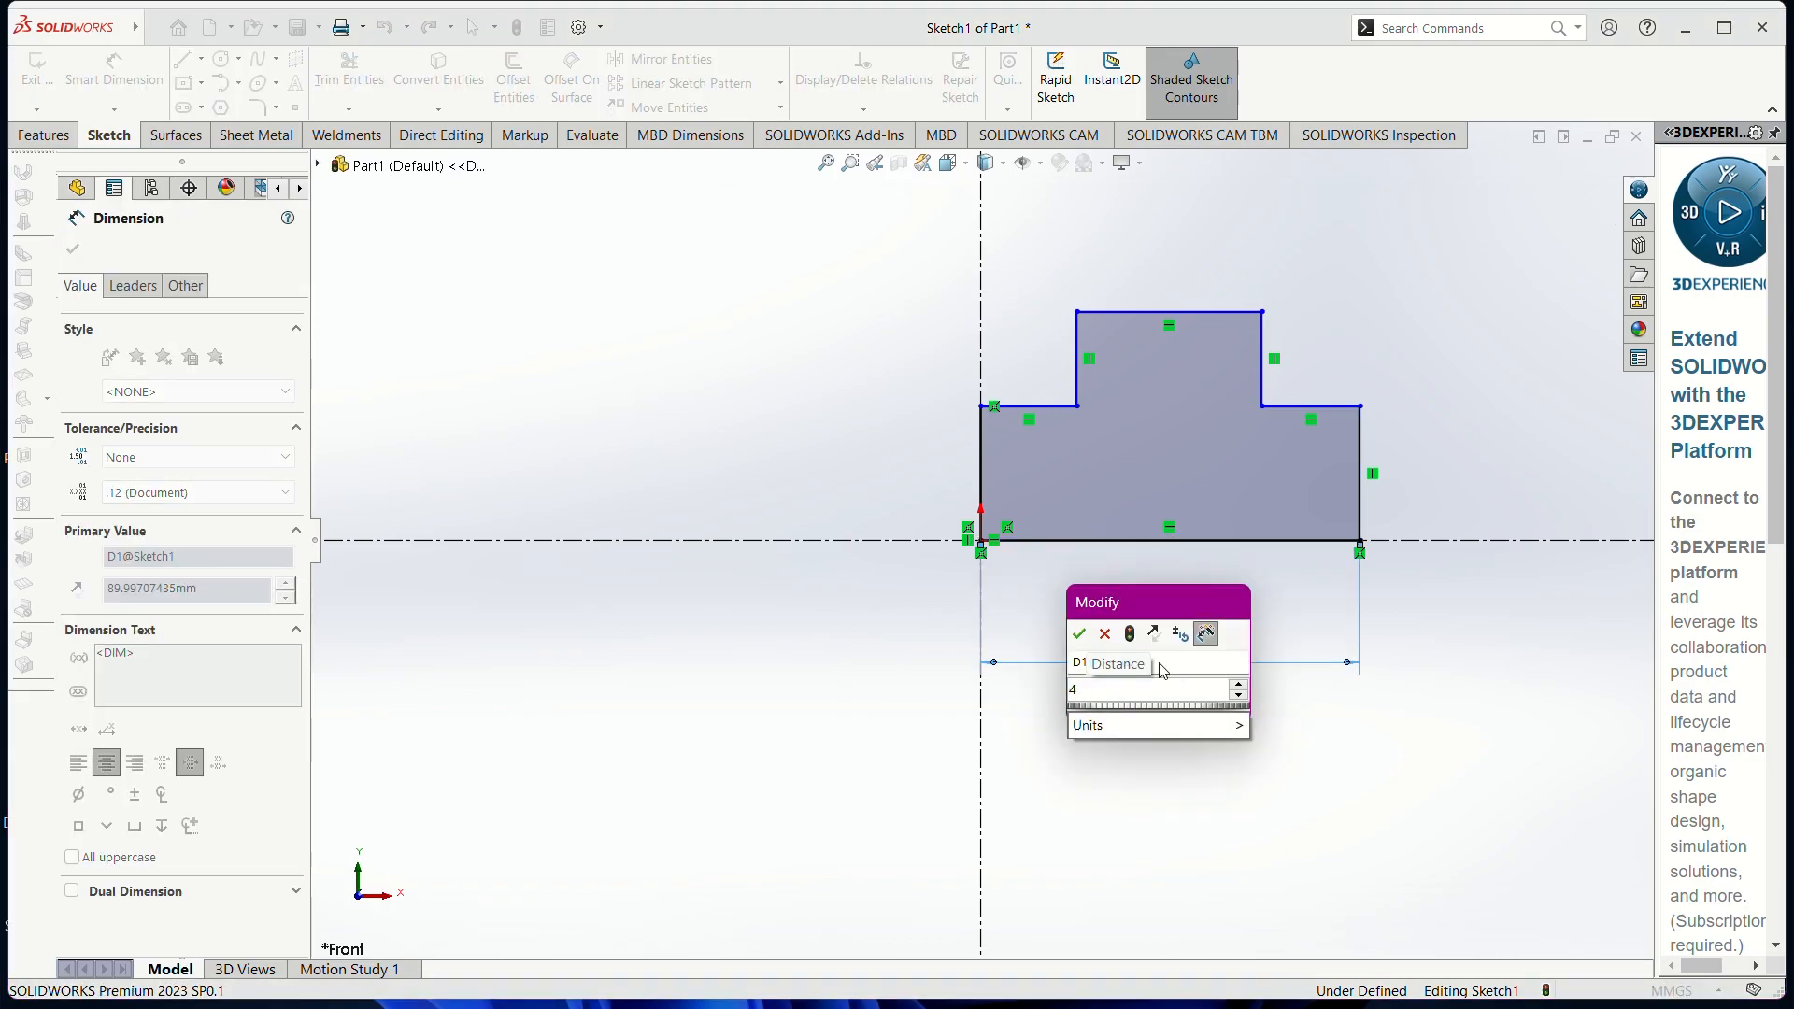
key("BackSpace")
type("100")
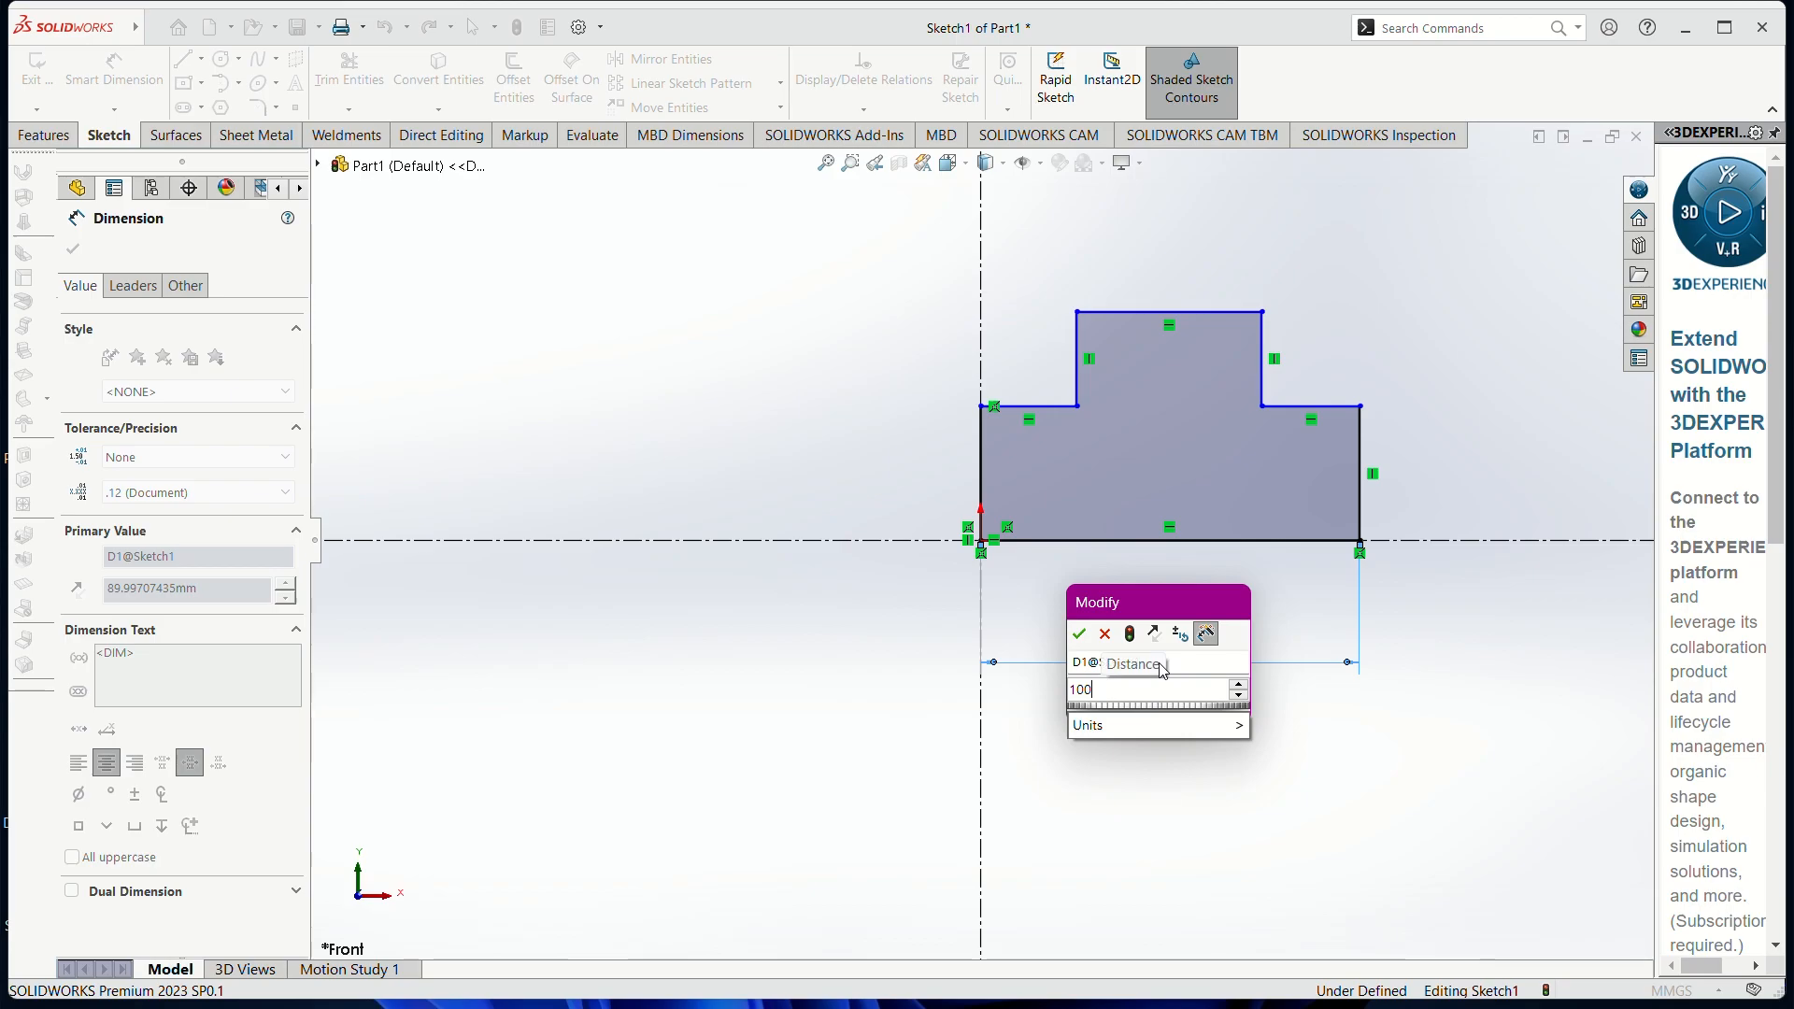
key("Return")
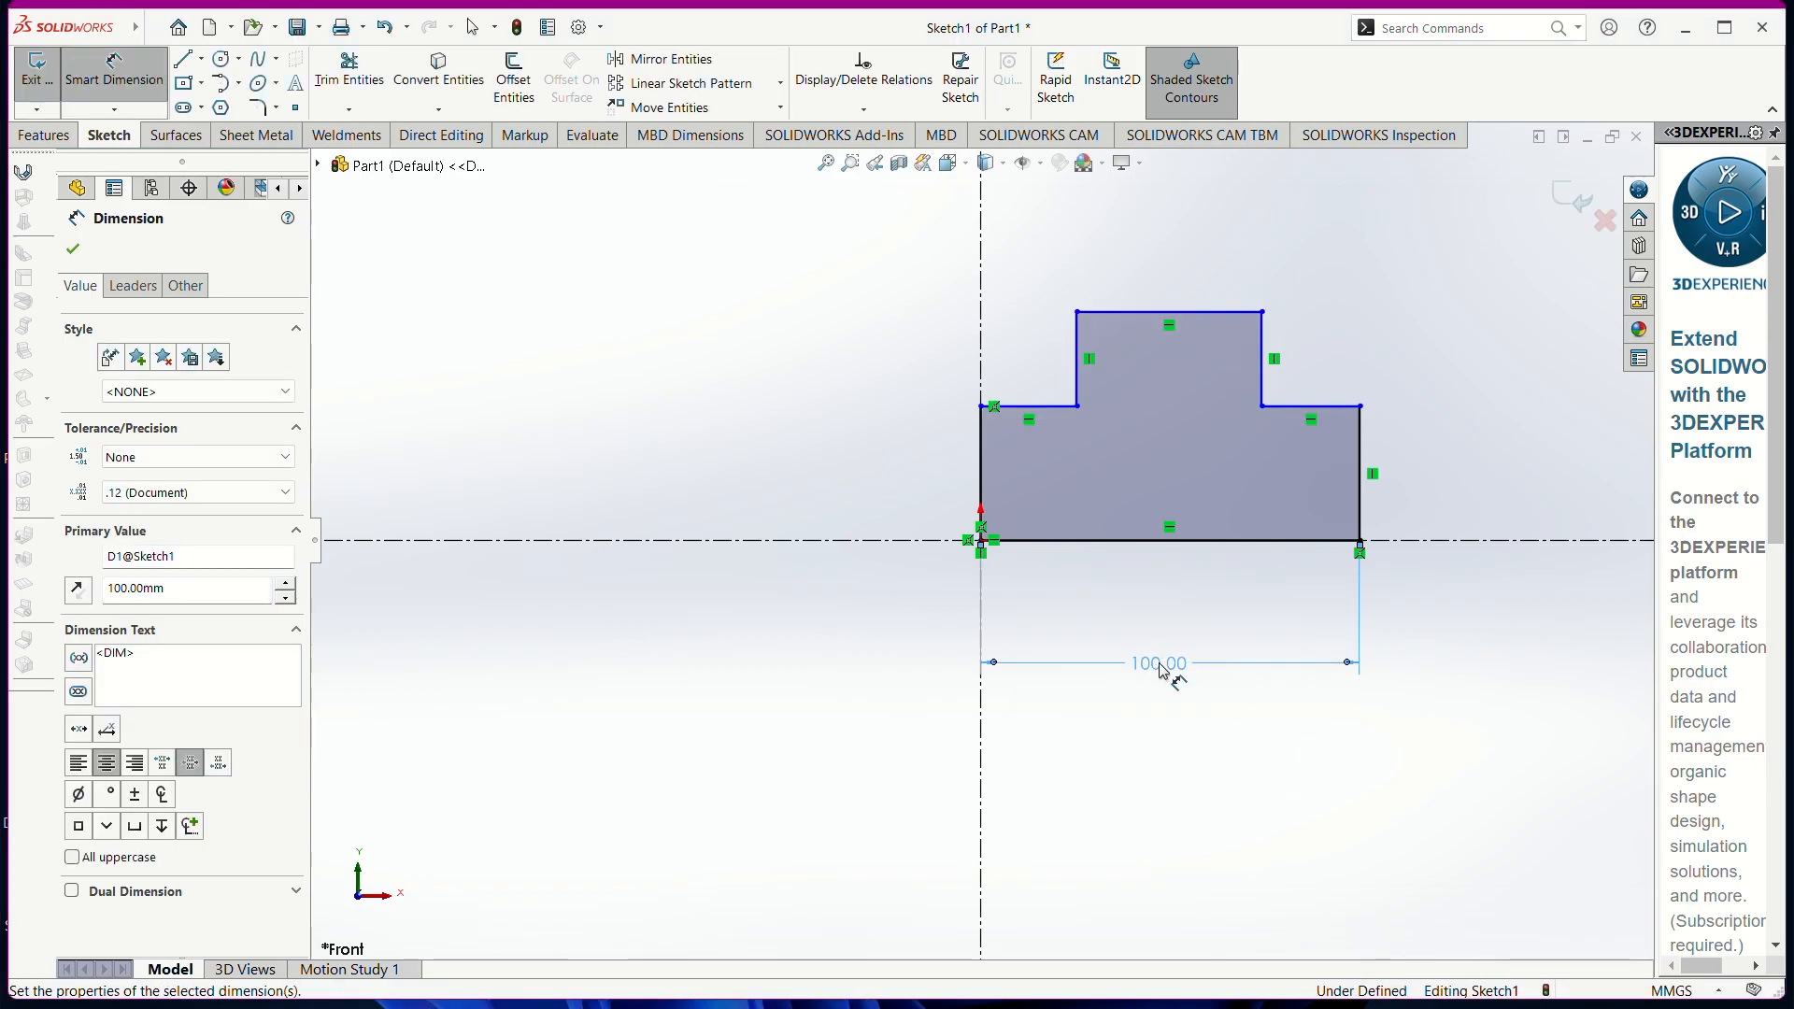
left_click(1362, 509)
left_click(1536, 505)
type("30")
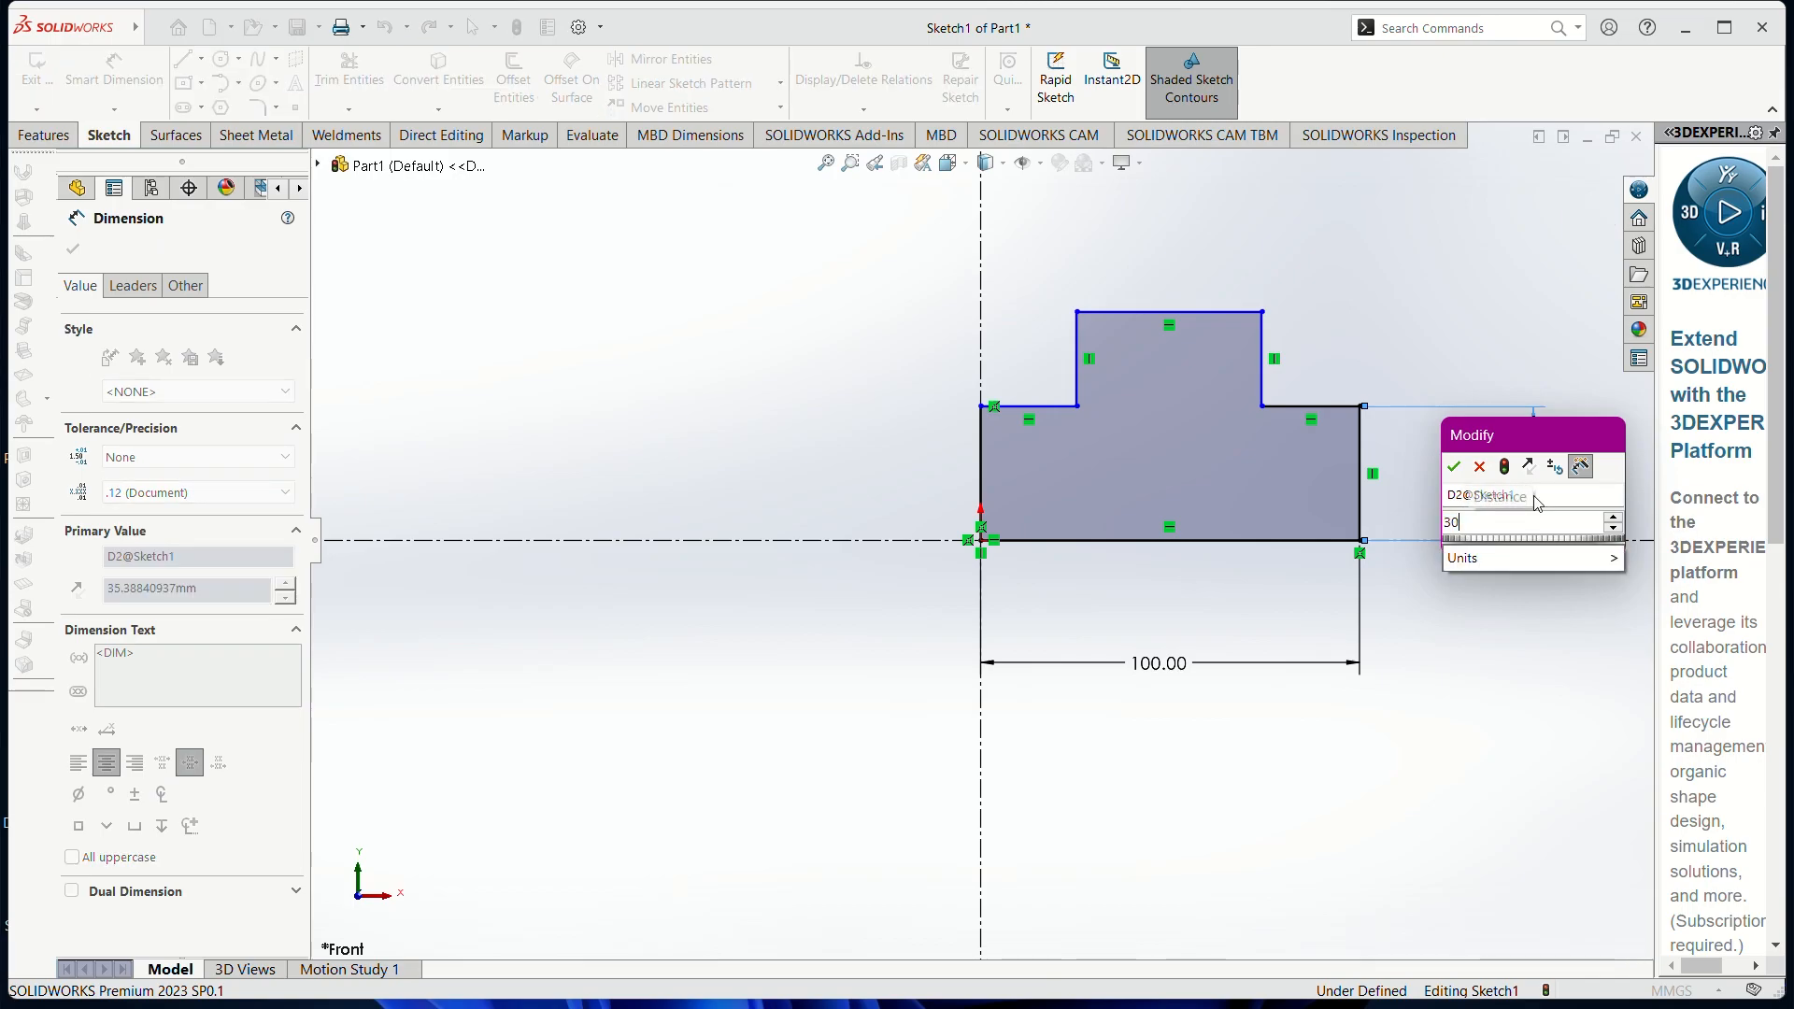
key("Return")
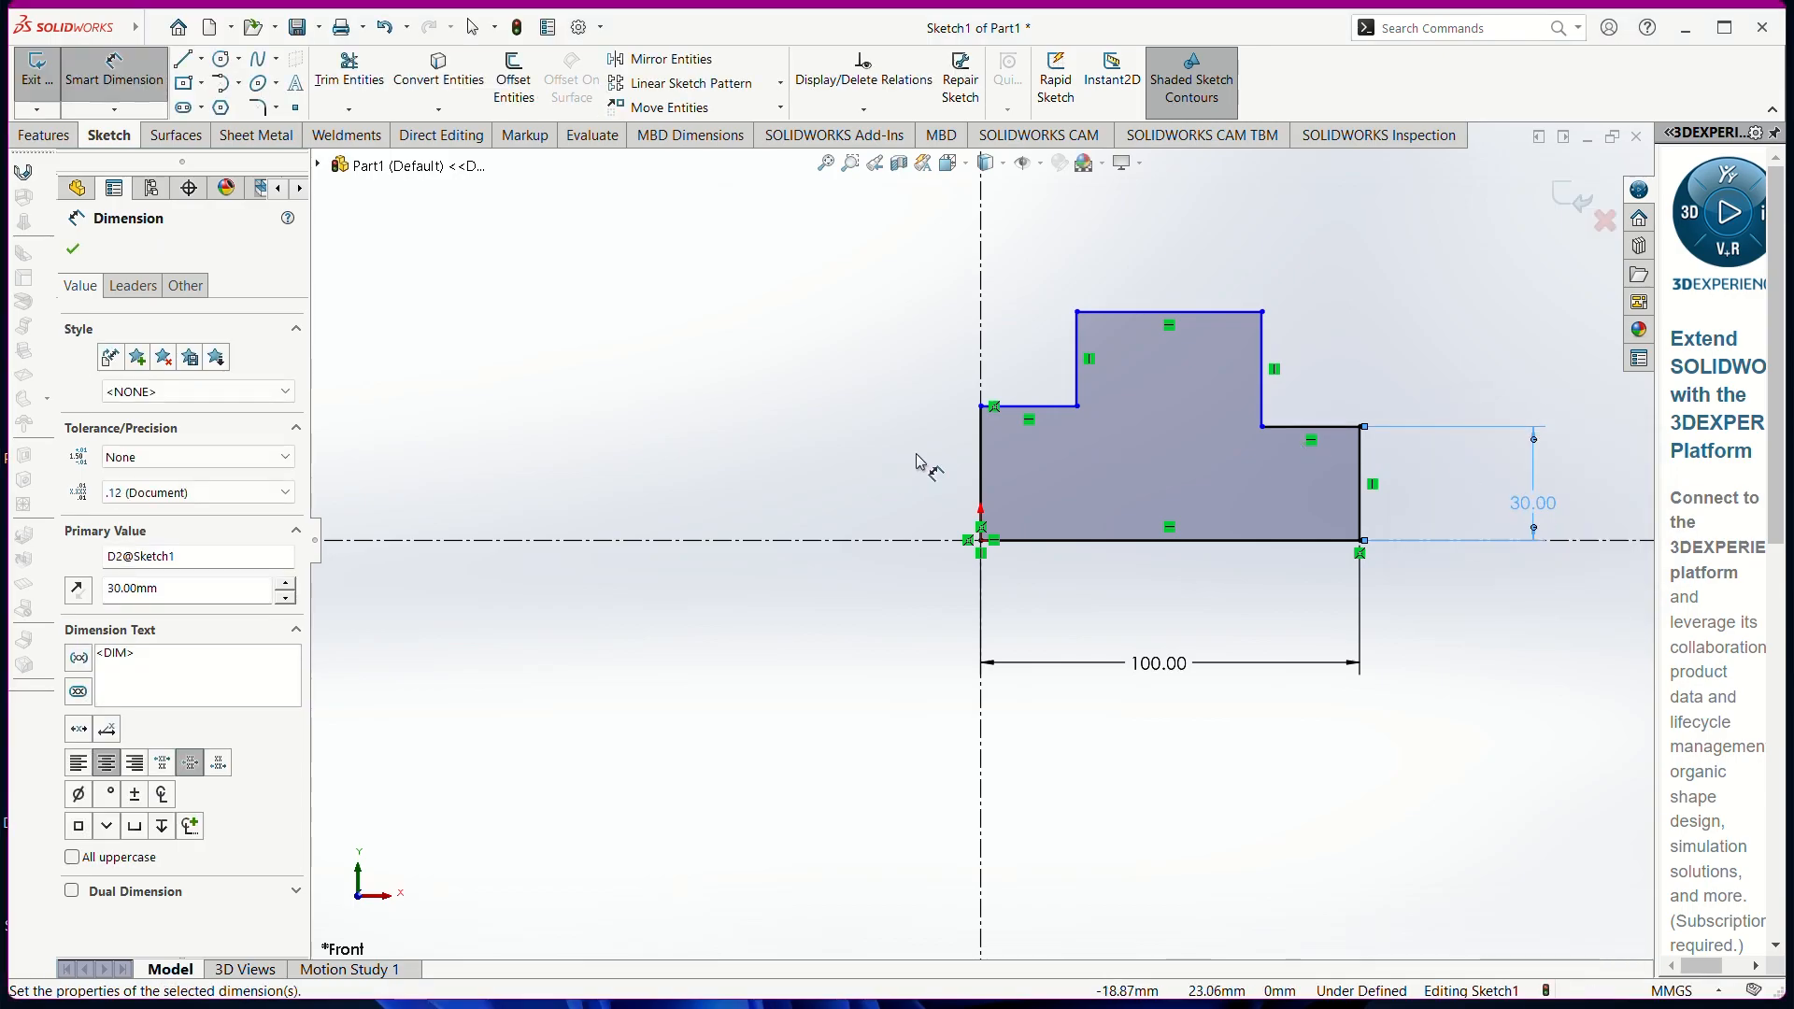
left_click(981, 471)
left_click(852, 481)
type("30")
key("Return")
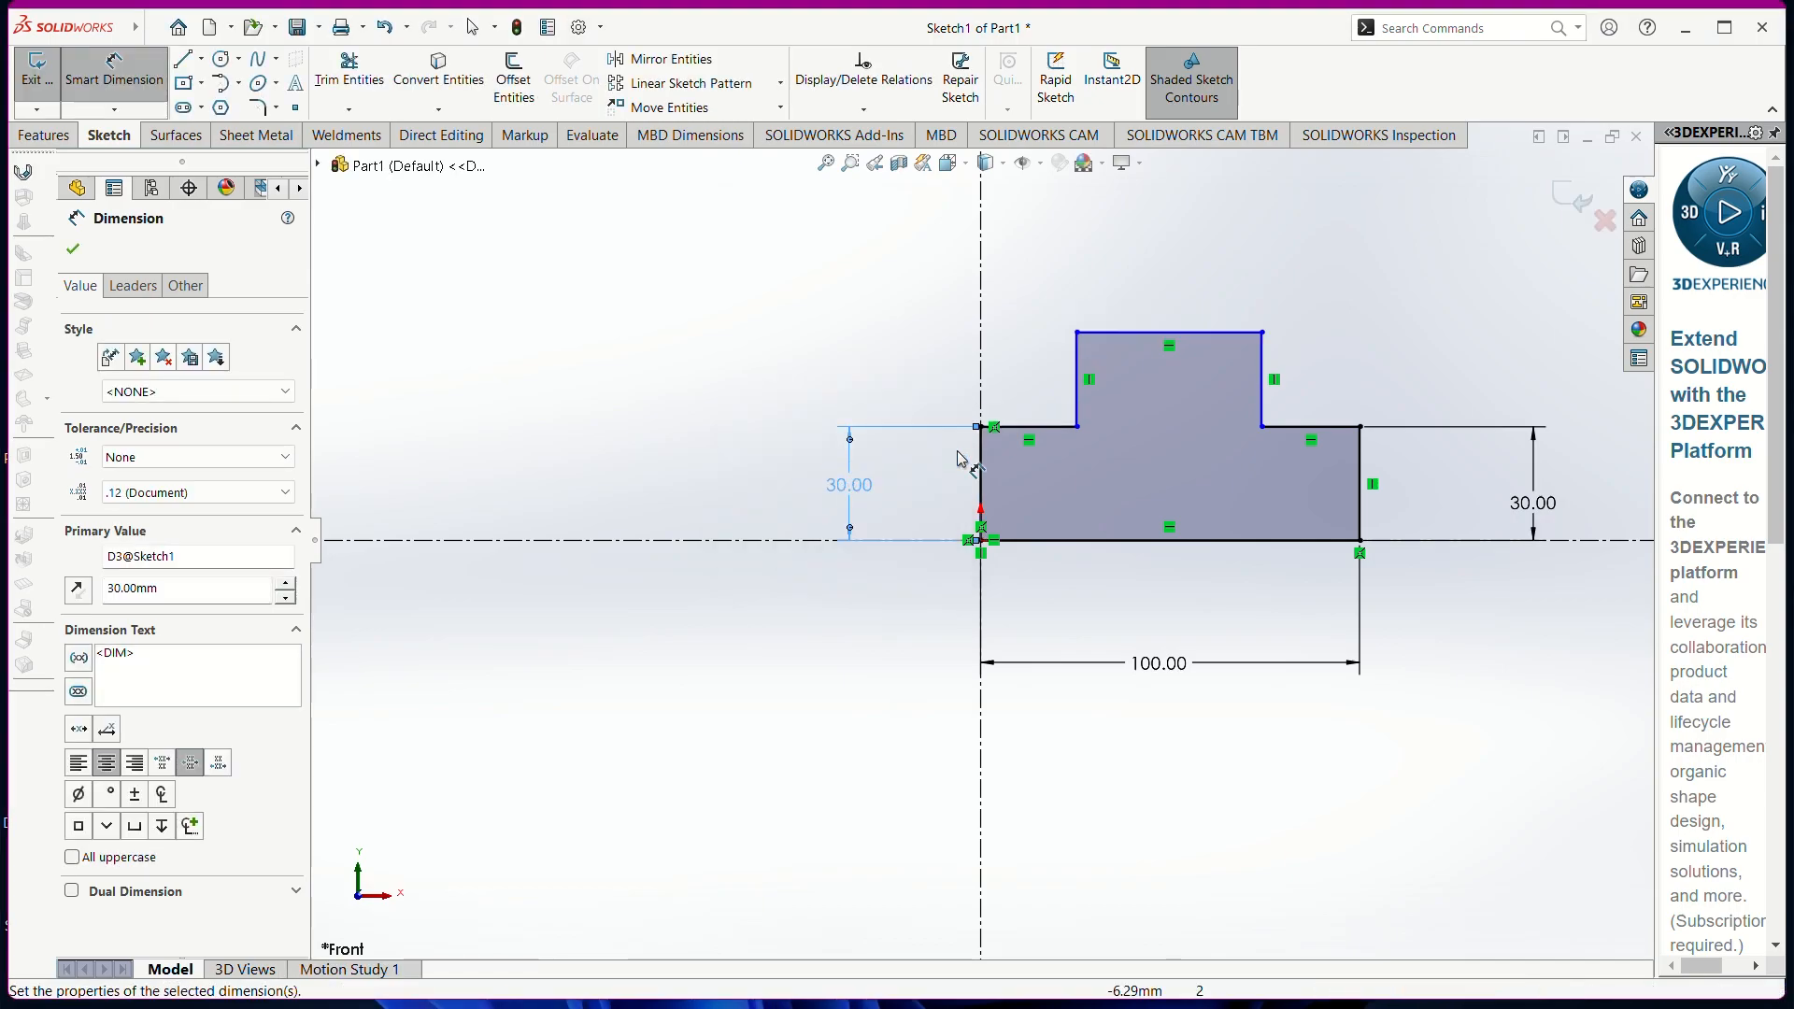
Dimension the hub step height at 50, cancelling the redundant hub height dimension
left_click(1078, 375)
left_click(804, 368)
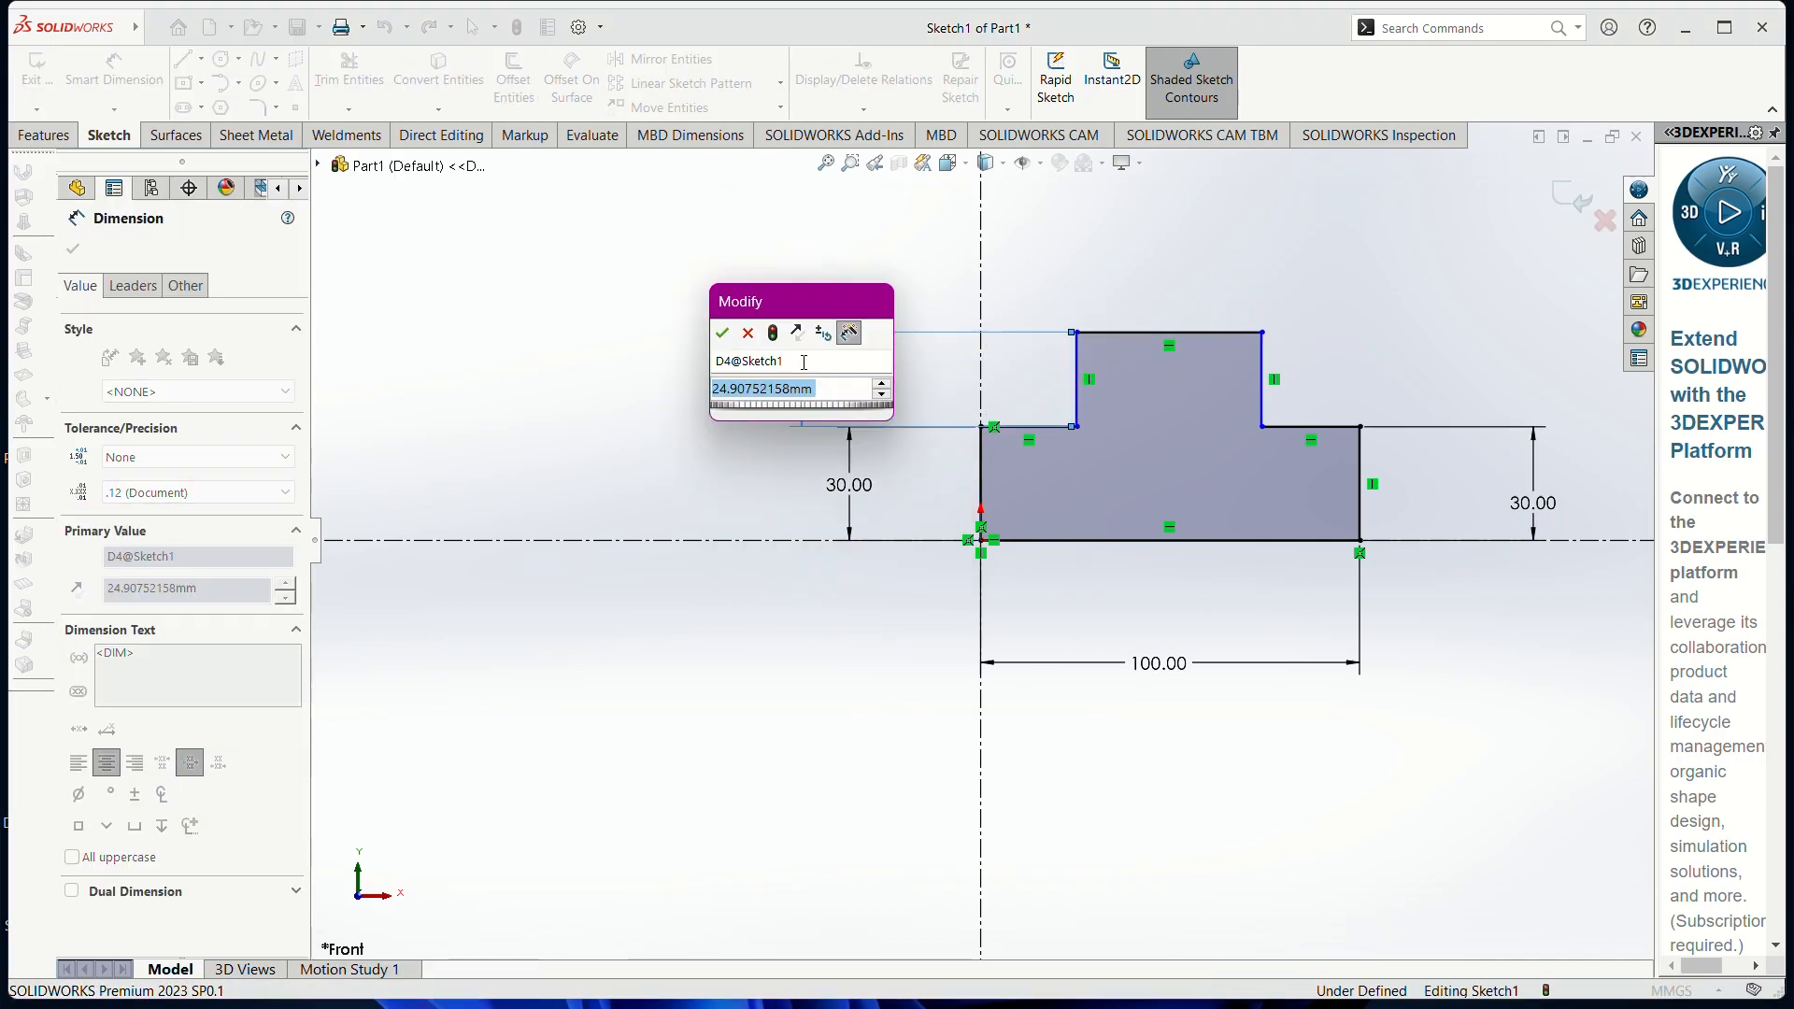
type("50")
key("Return")
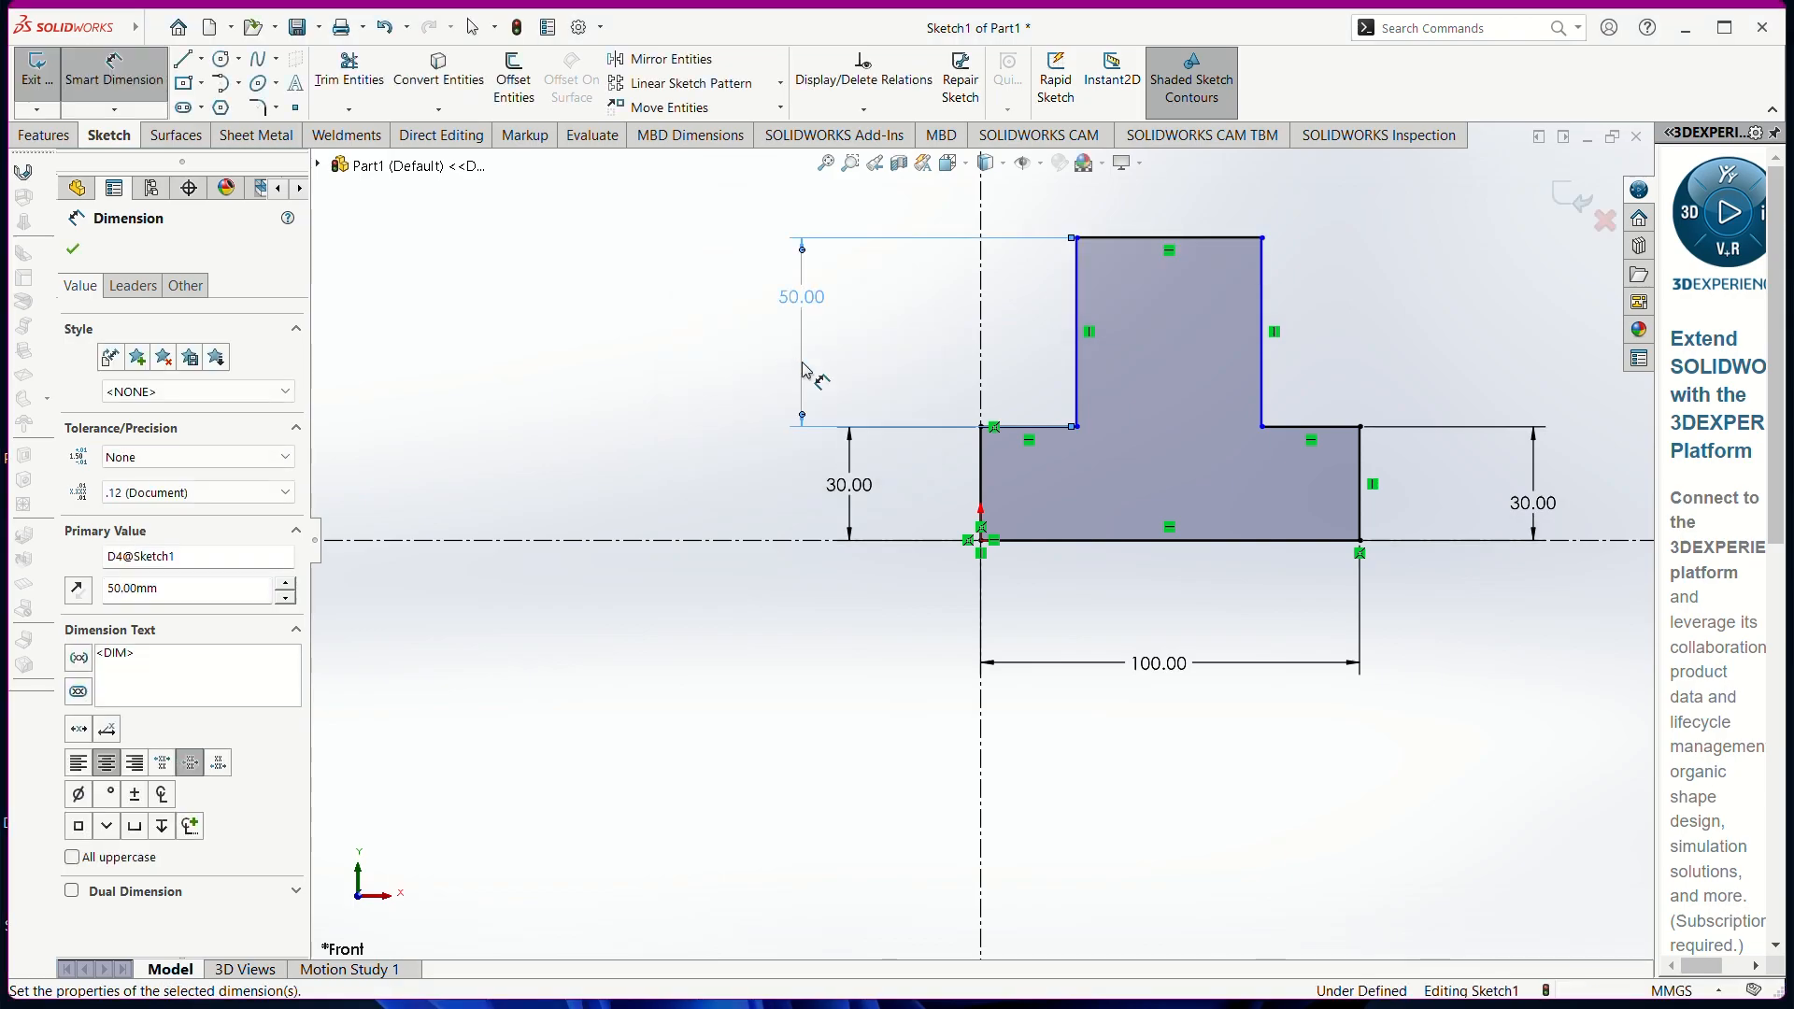
left_click(1264, 322)
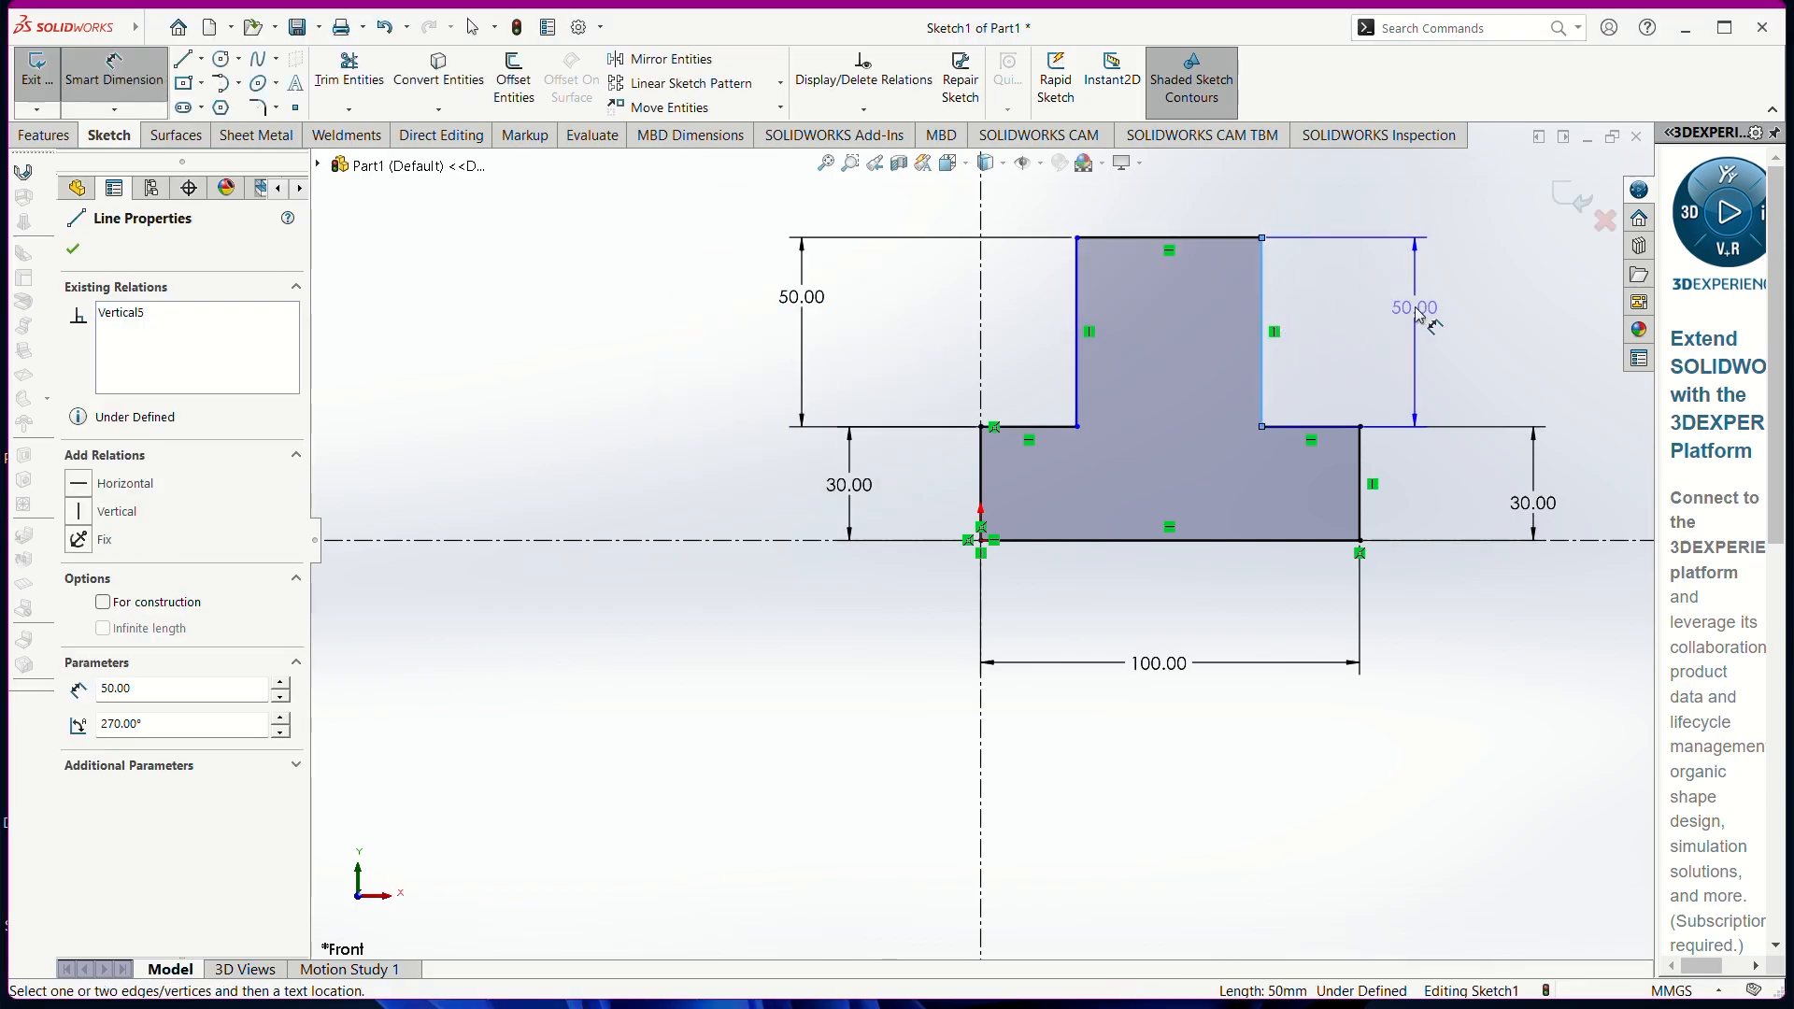
key("Escape")
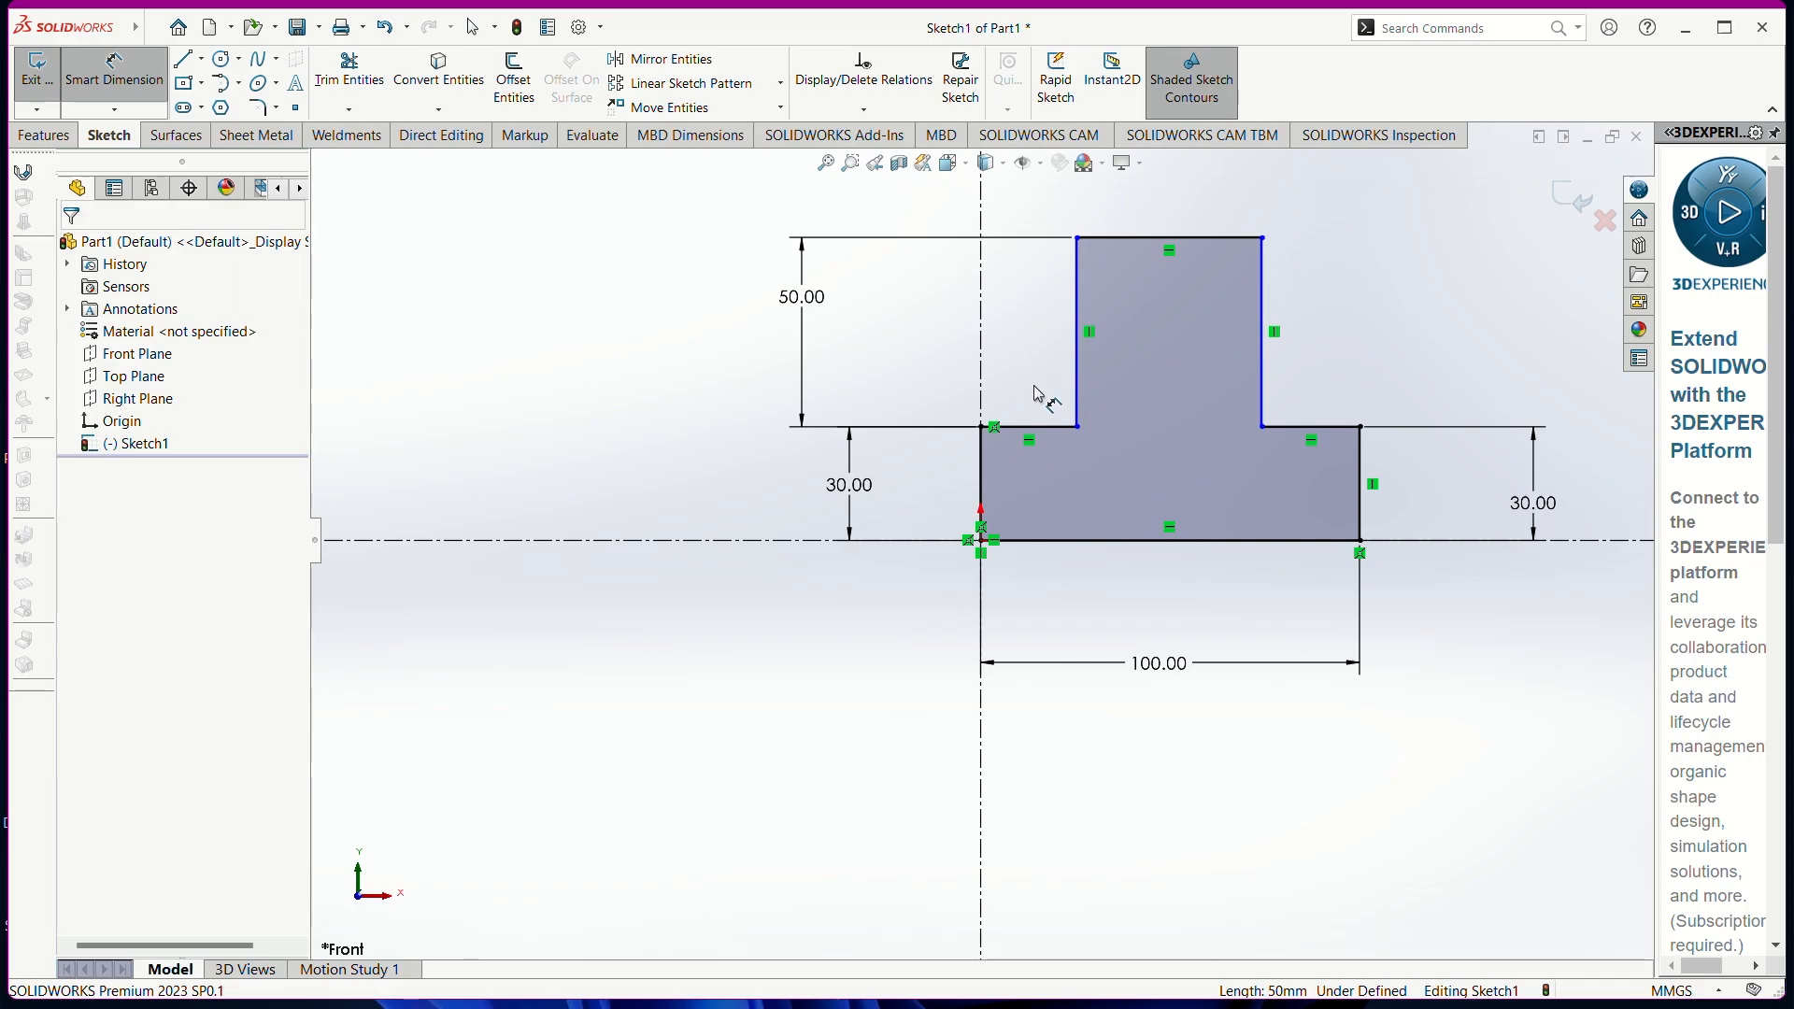
Set both shoulder widths to 25, cancelling the extra top-edge dimension
left_click(1039, 427)
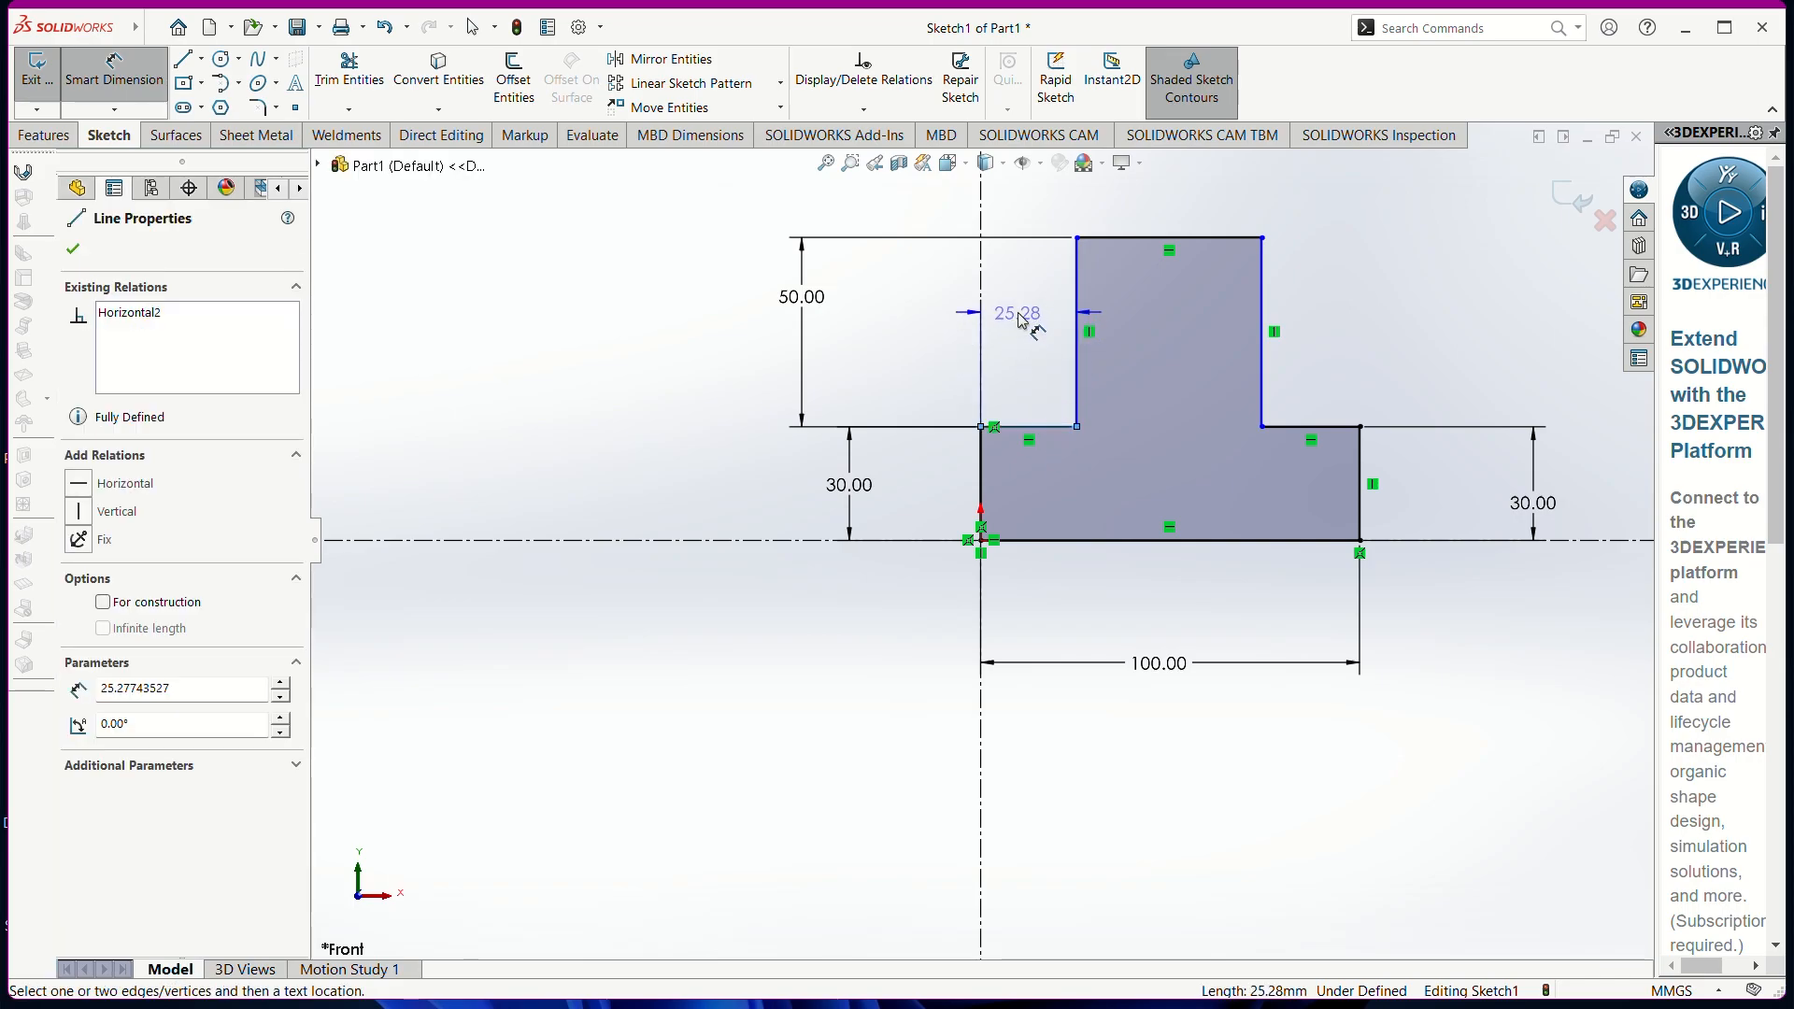
left_click(931, 312)
type("25")
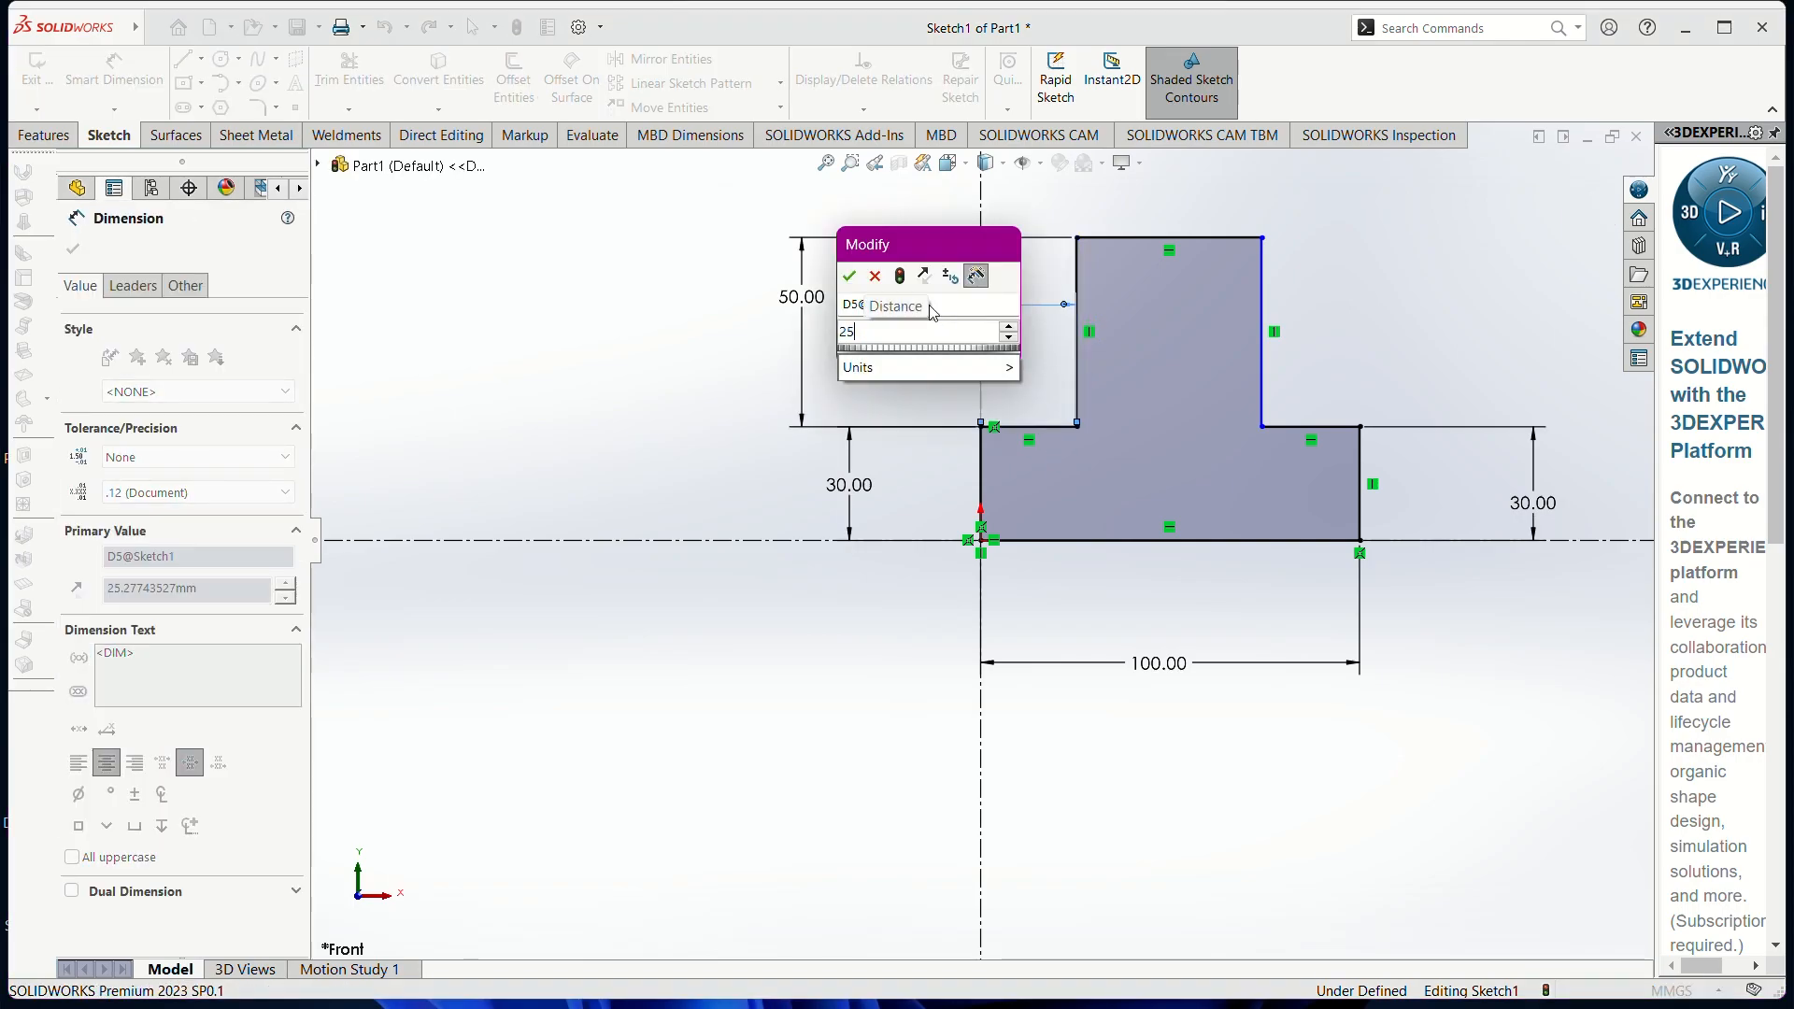
key("Return")
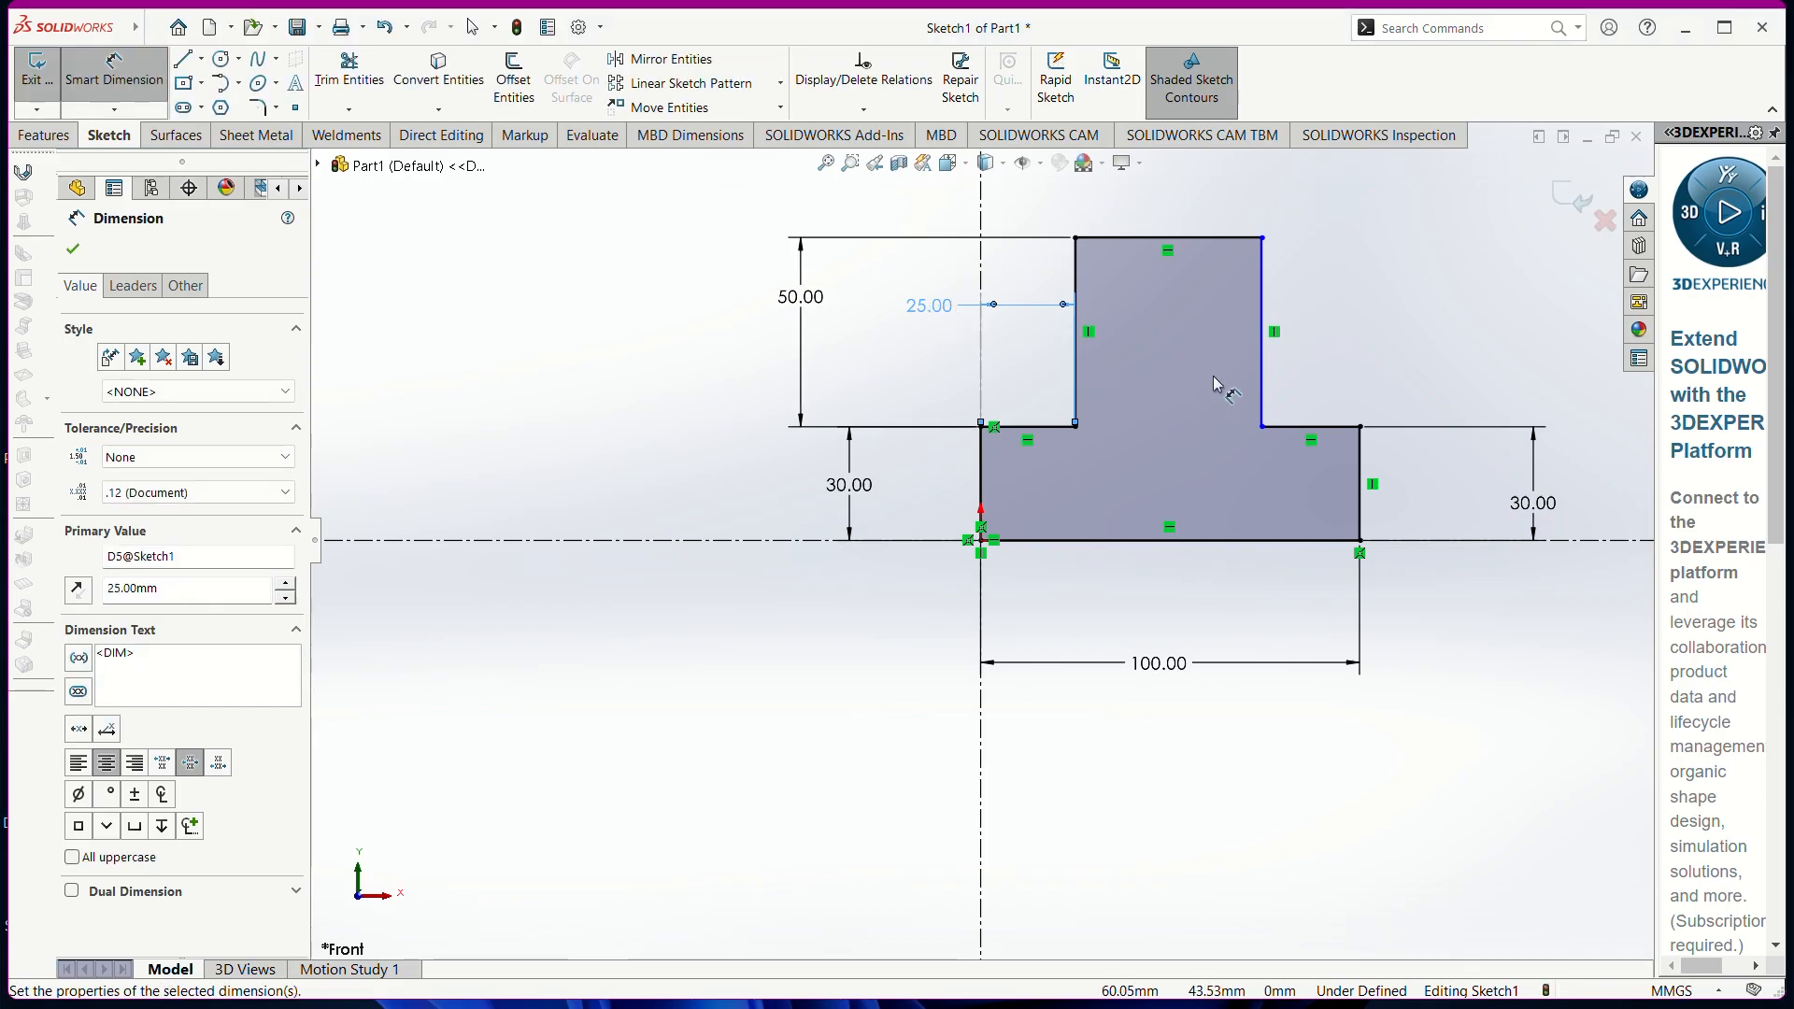
left_click(1317, 427)
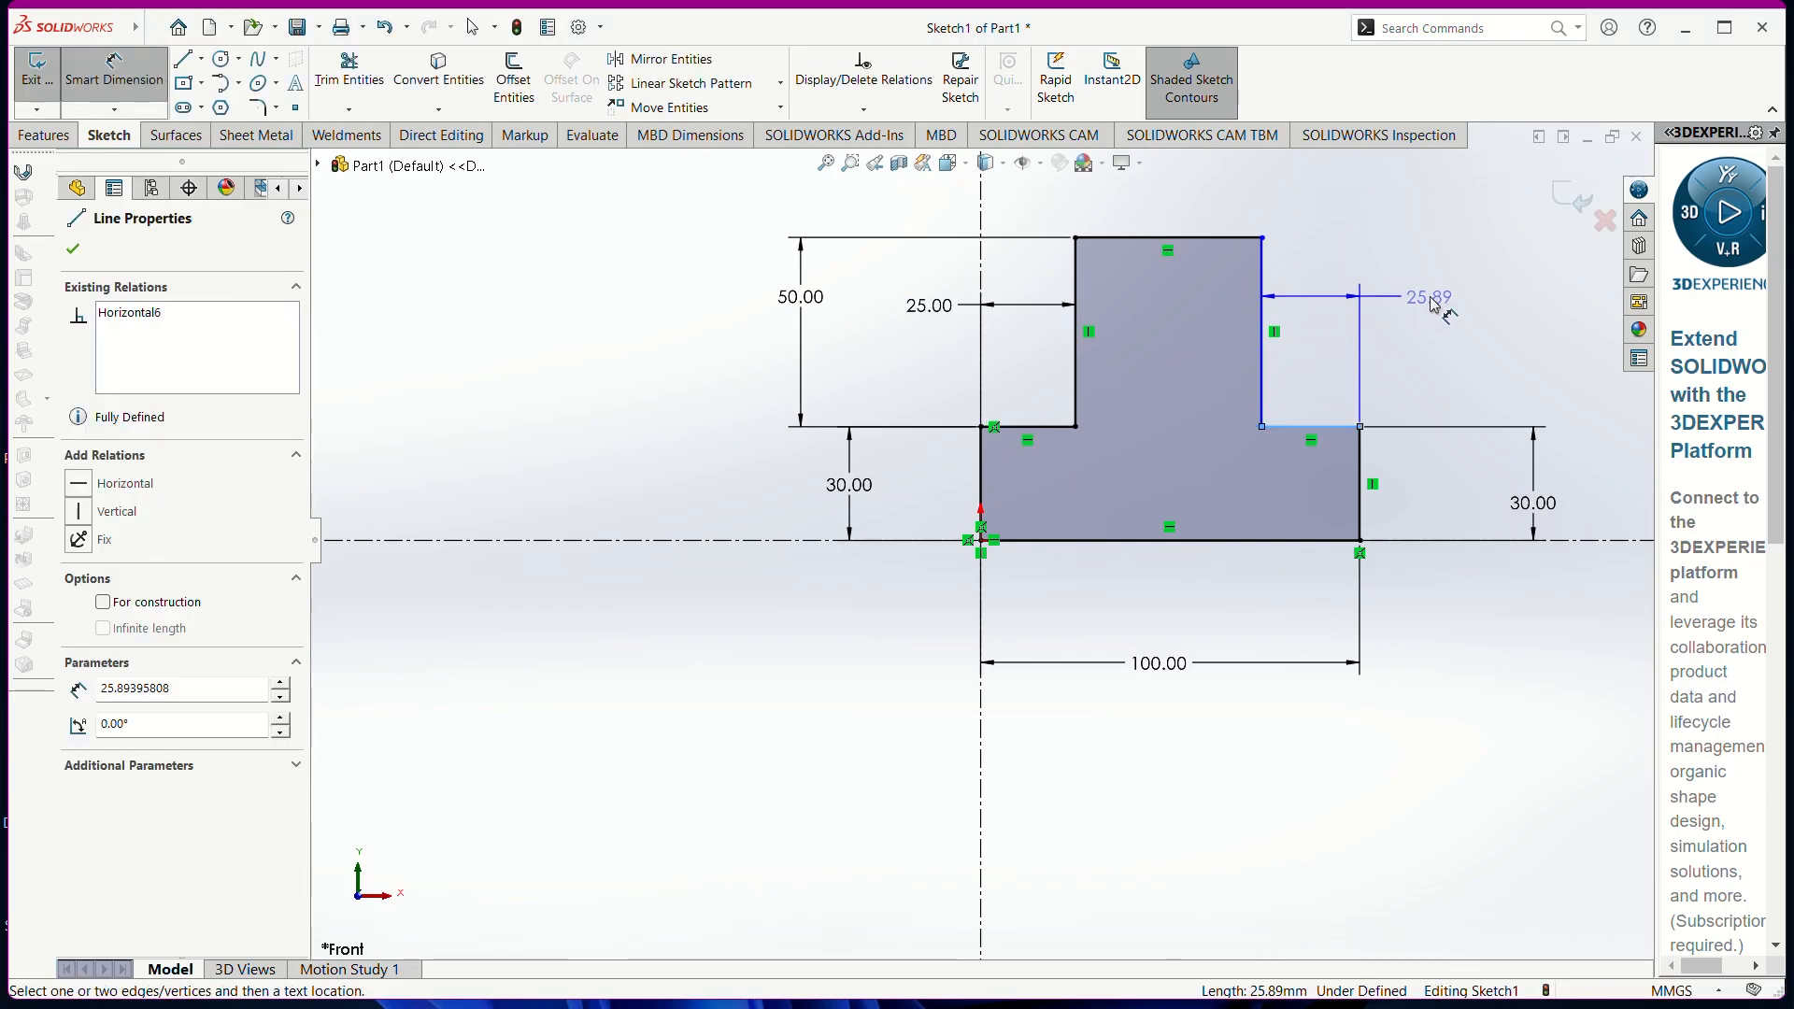
left_click(1436, 307)
type("25")
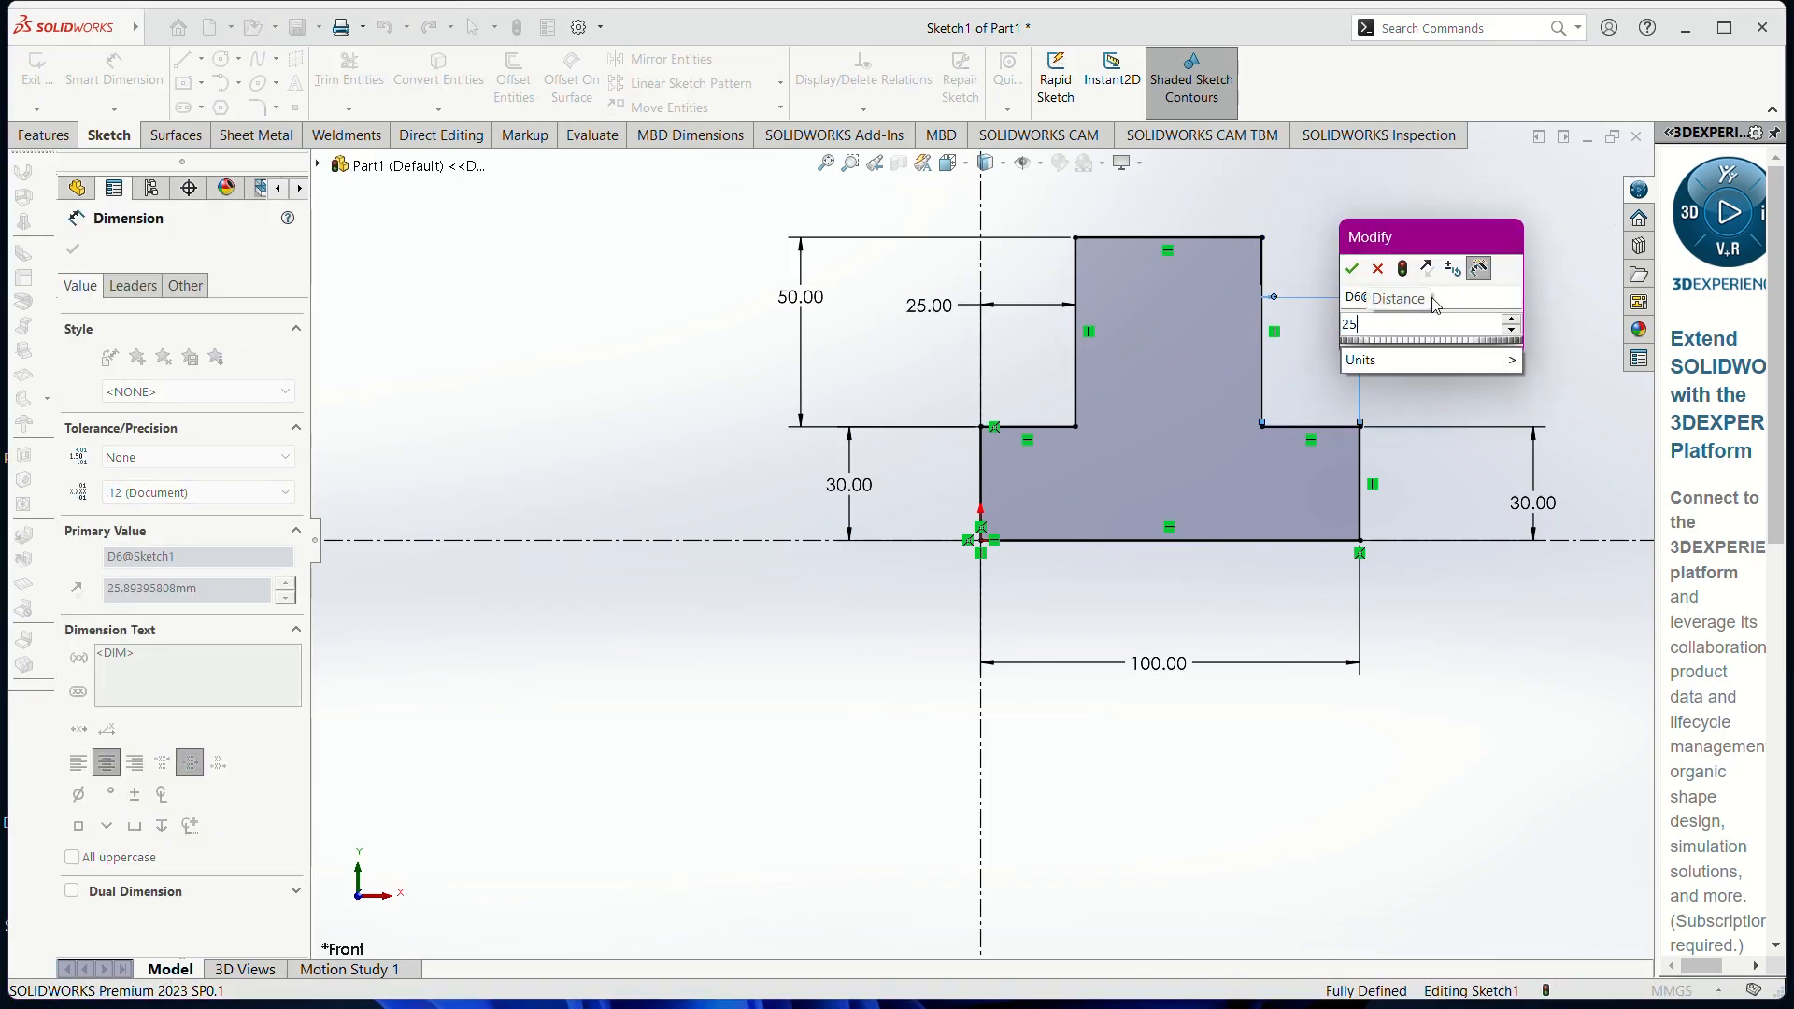
key("Return")
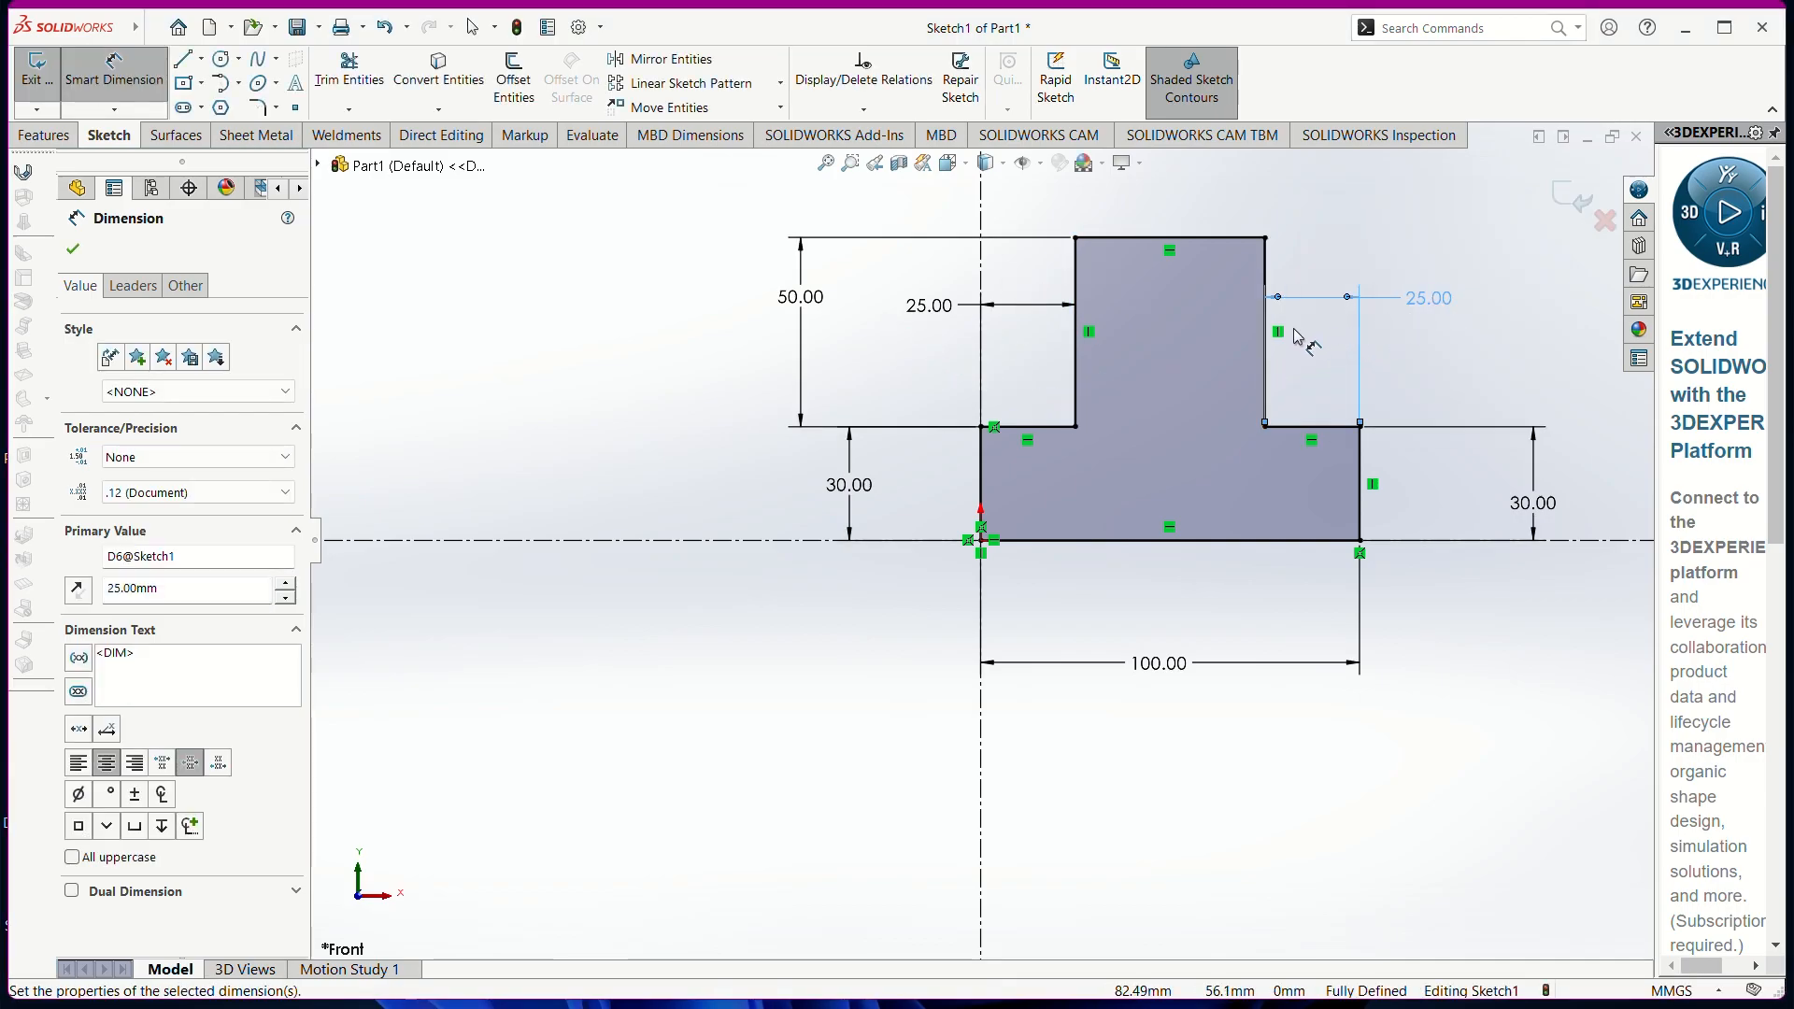
left_click(1198, 239)
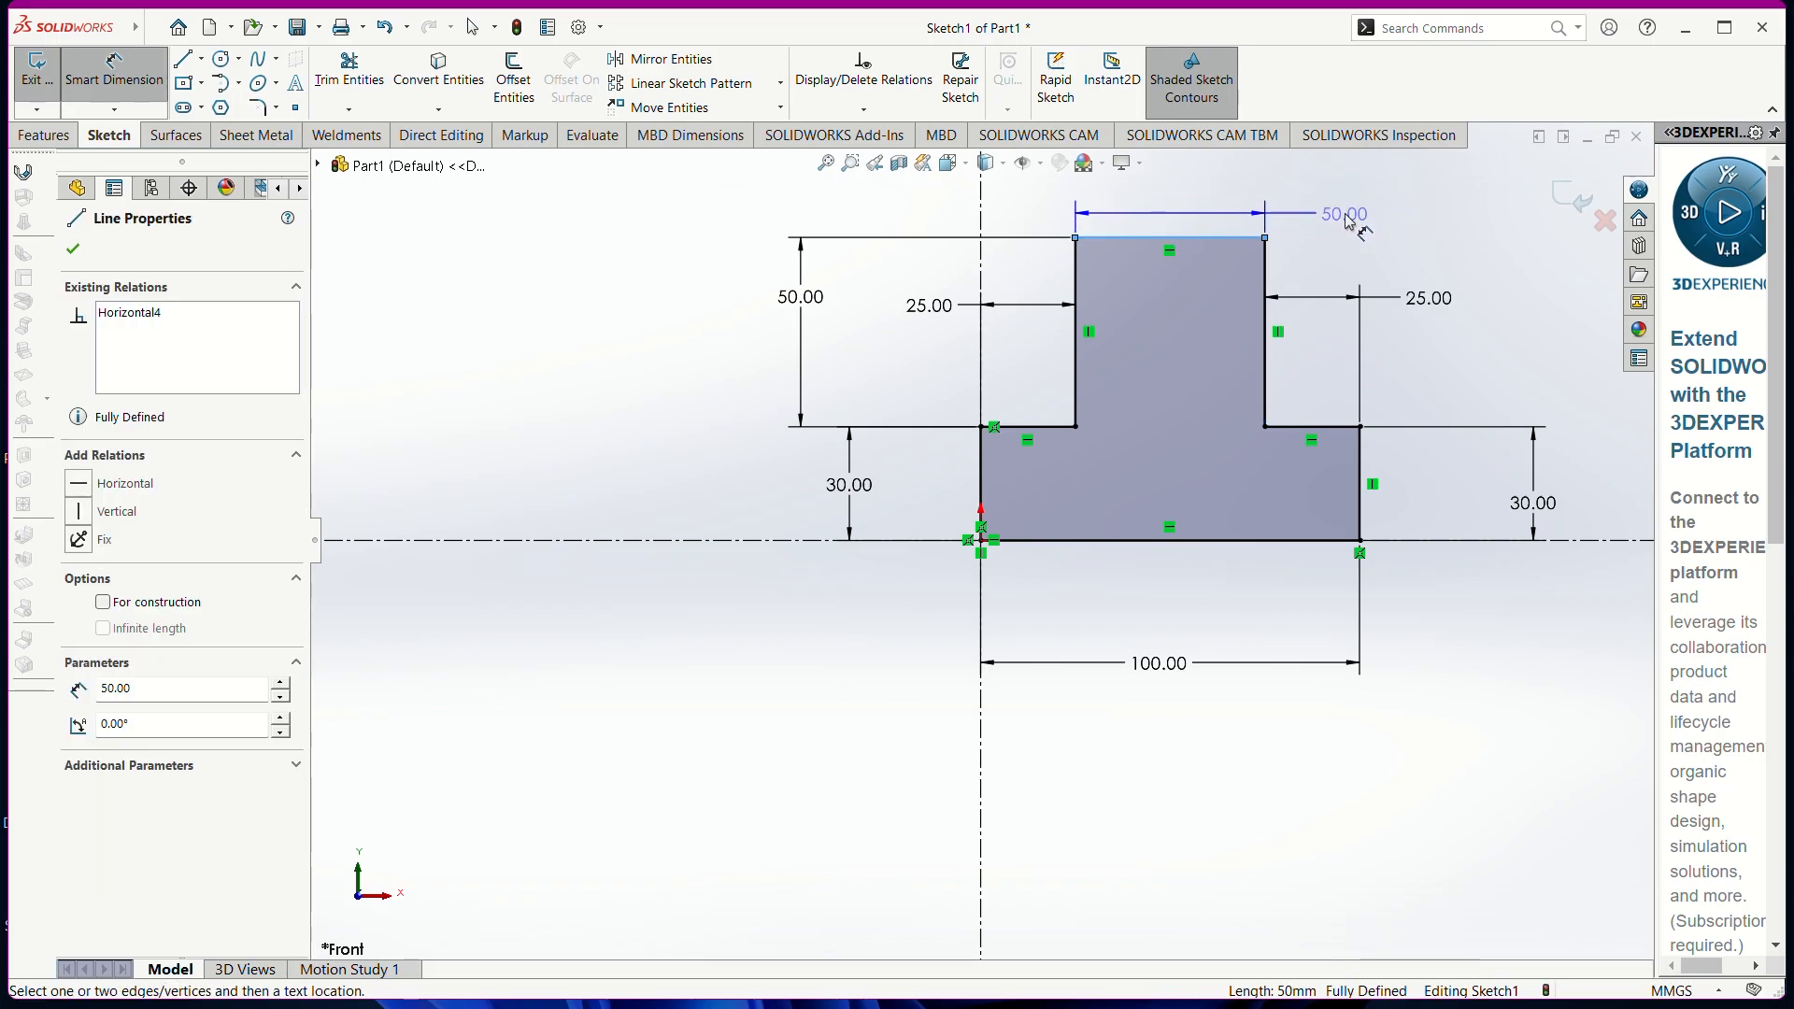
key("Escape")
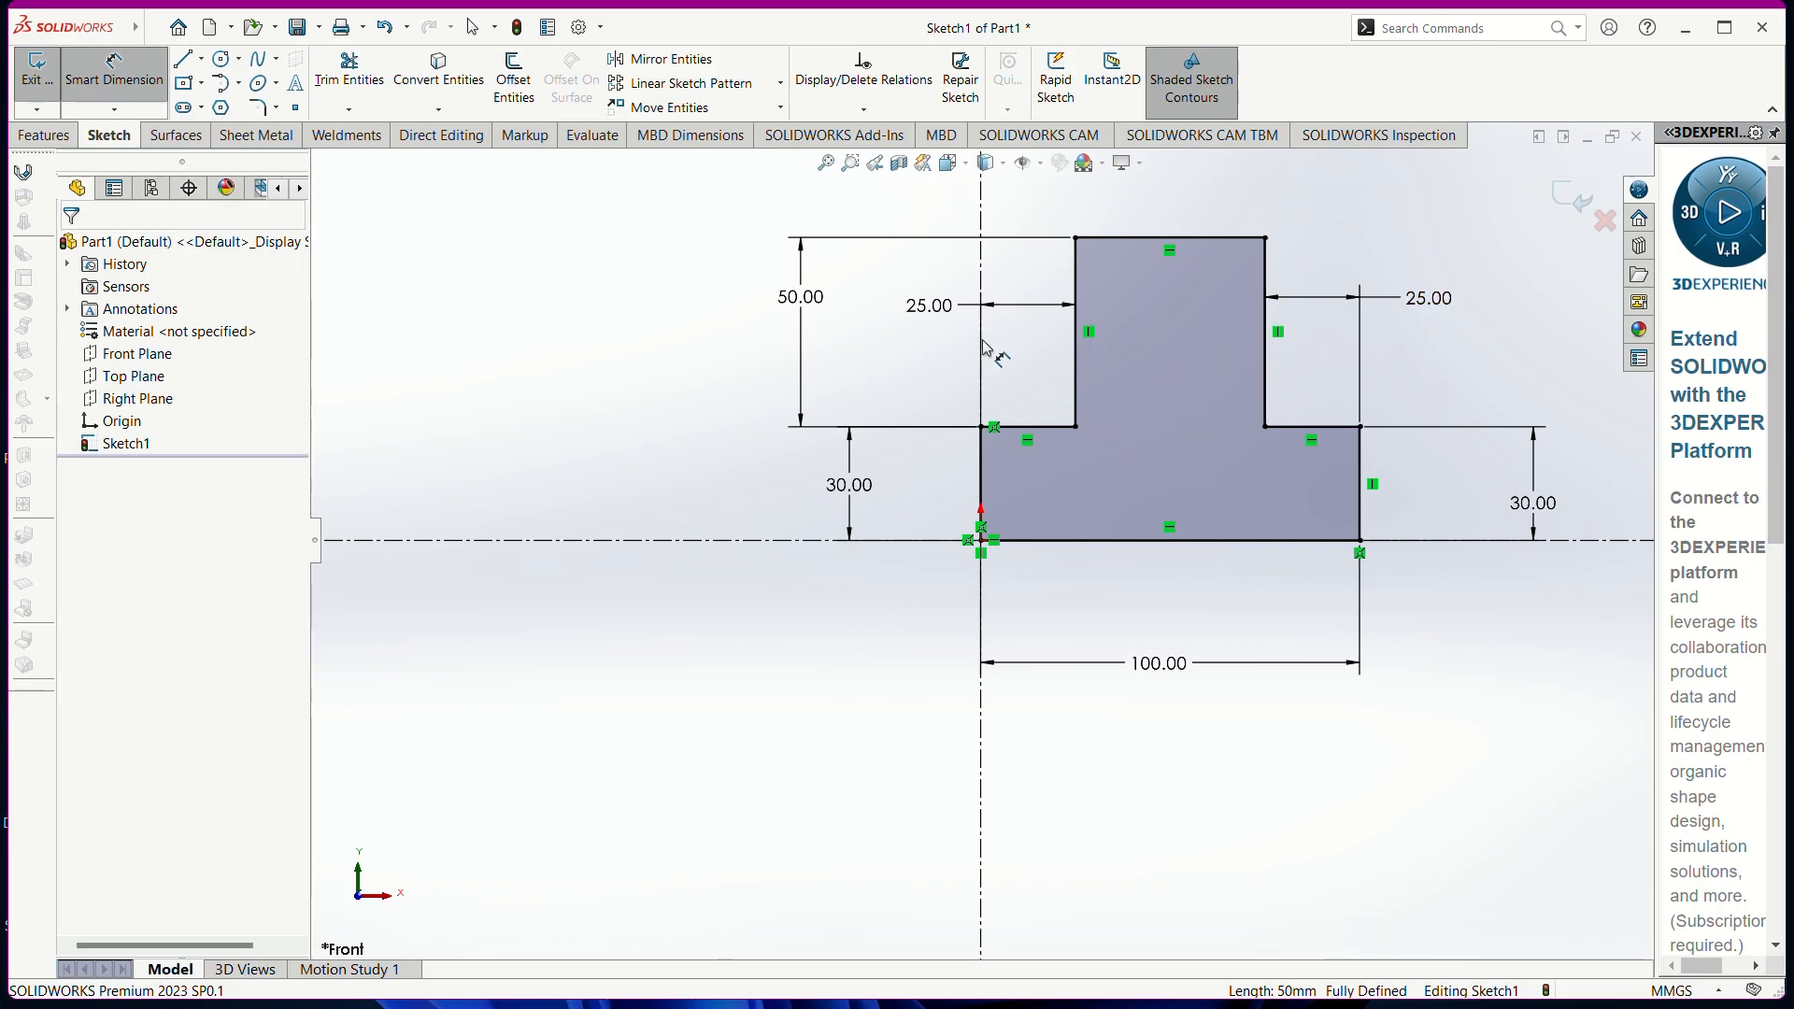
Extrude the sketch as a Blind boss previewed at 25 mm depth
left_click(45, 136)
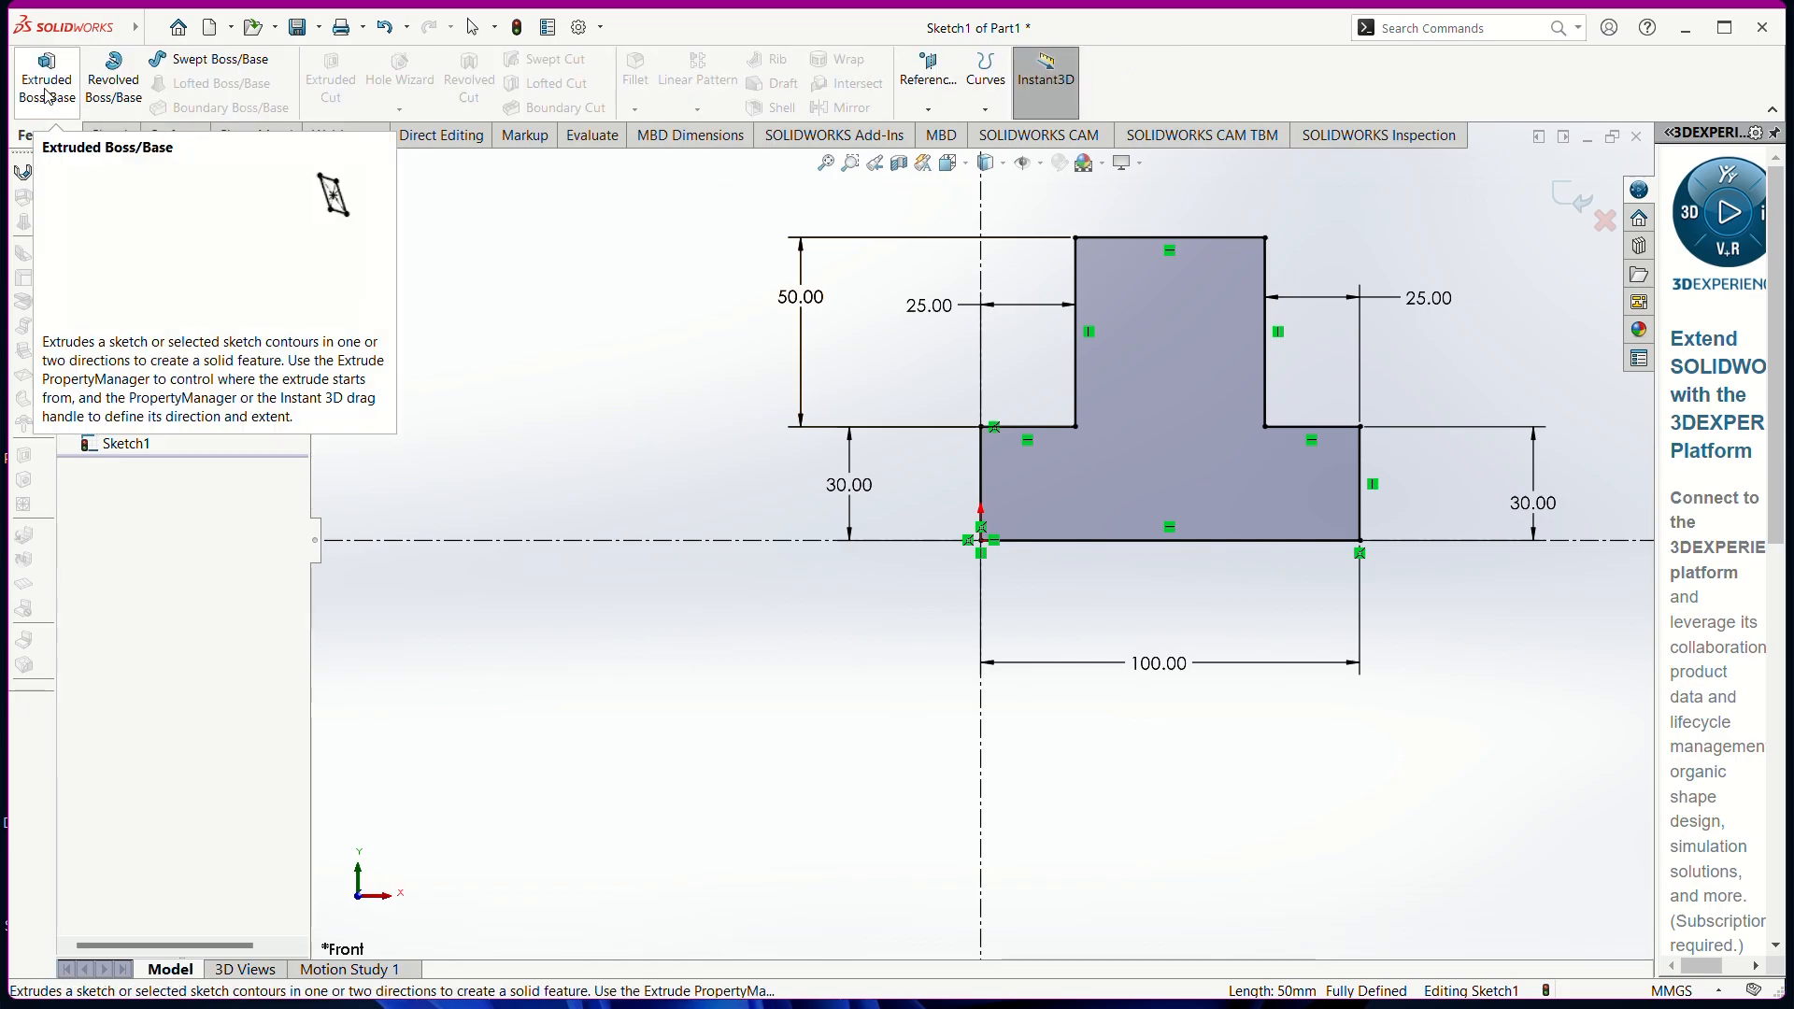
left_click(46, 93)
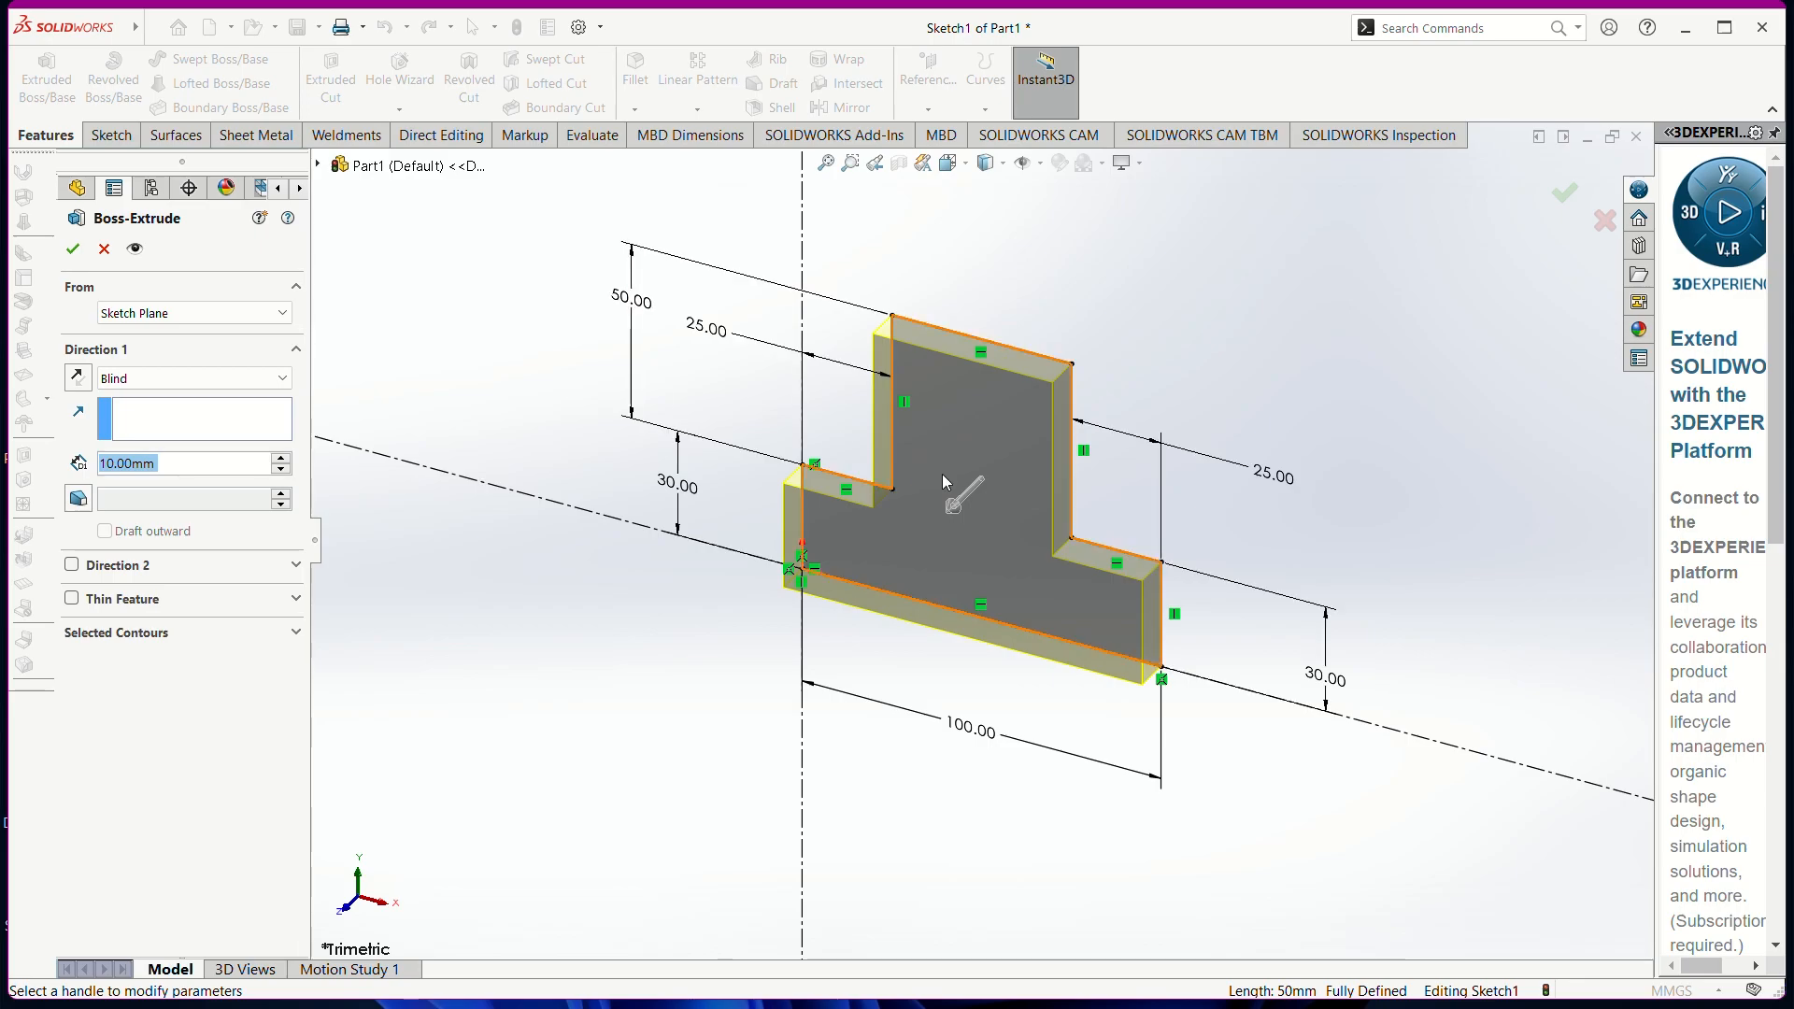
mouse_move(953, 505)
left_mouse_down()
mouse_move(860, 537)
mouse_move(829, 620)
mouse_move(681, 725)
mouse_move(876, 607)
mouse_move(867, 620)
mouse_move(661, 737)
mouse_move(911, 609)
left_mouse_up()
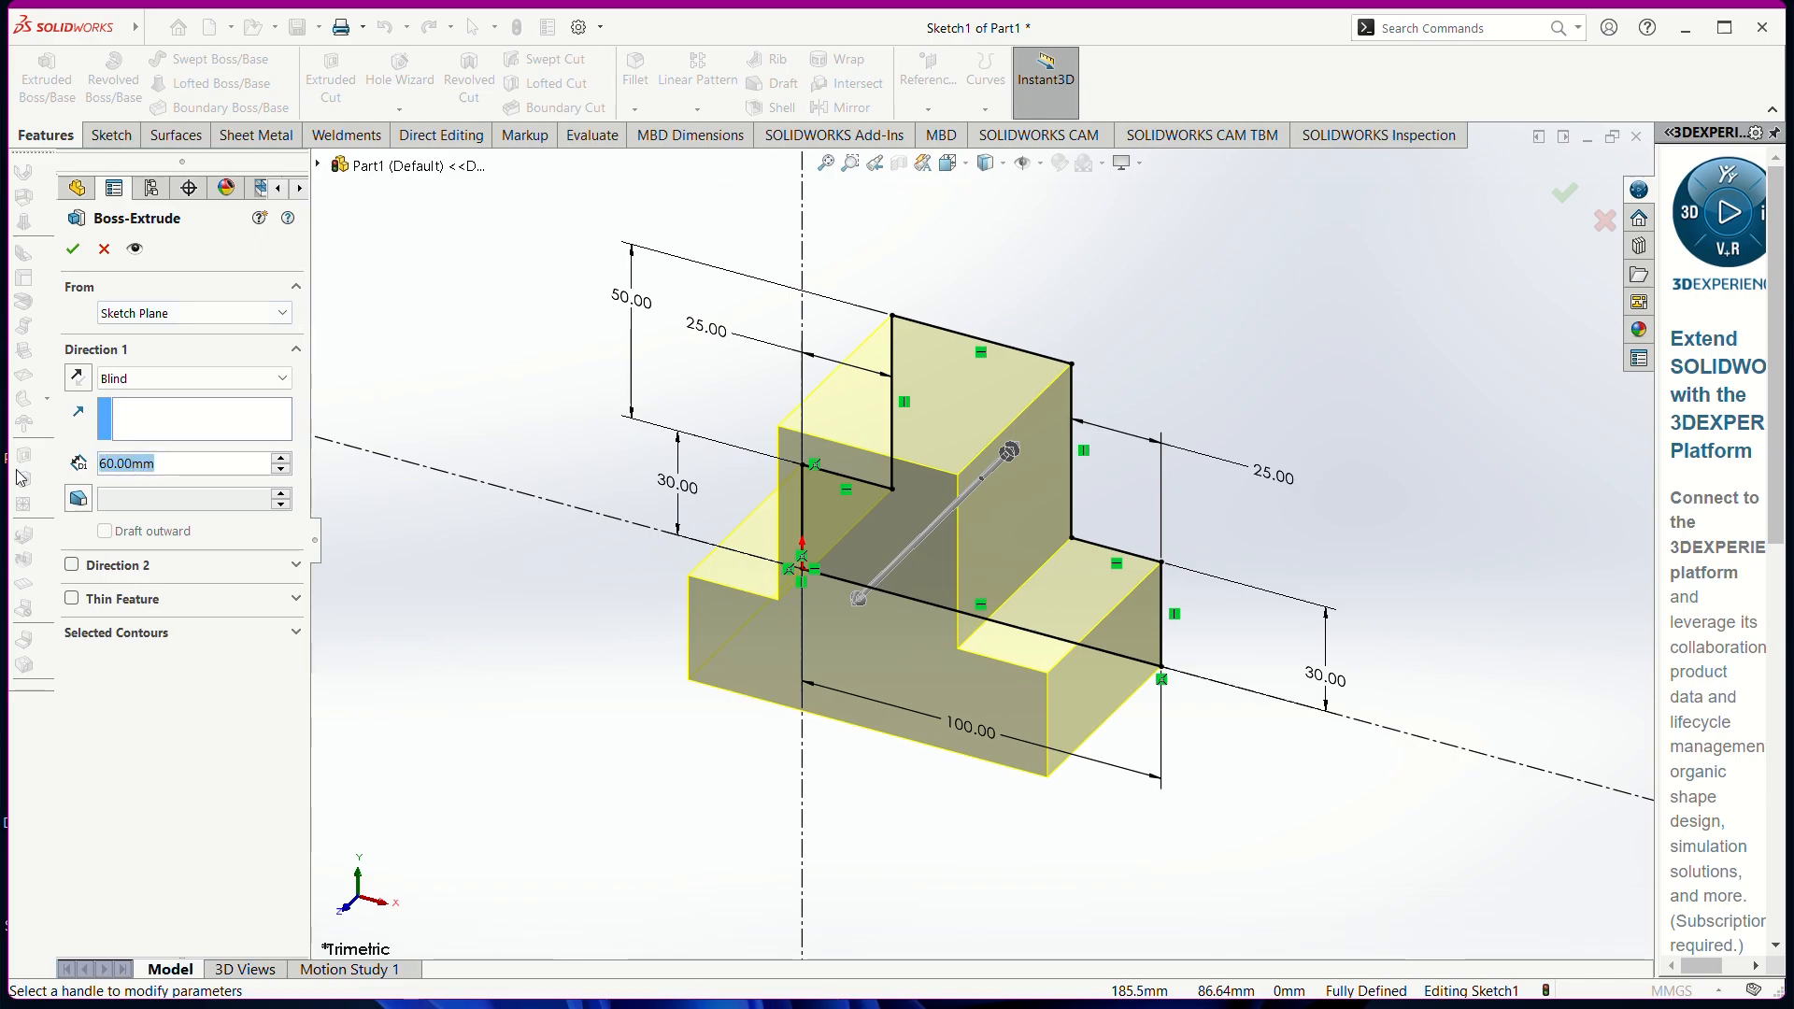
type("25")
key("Return")
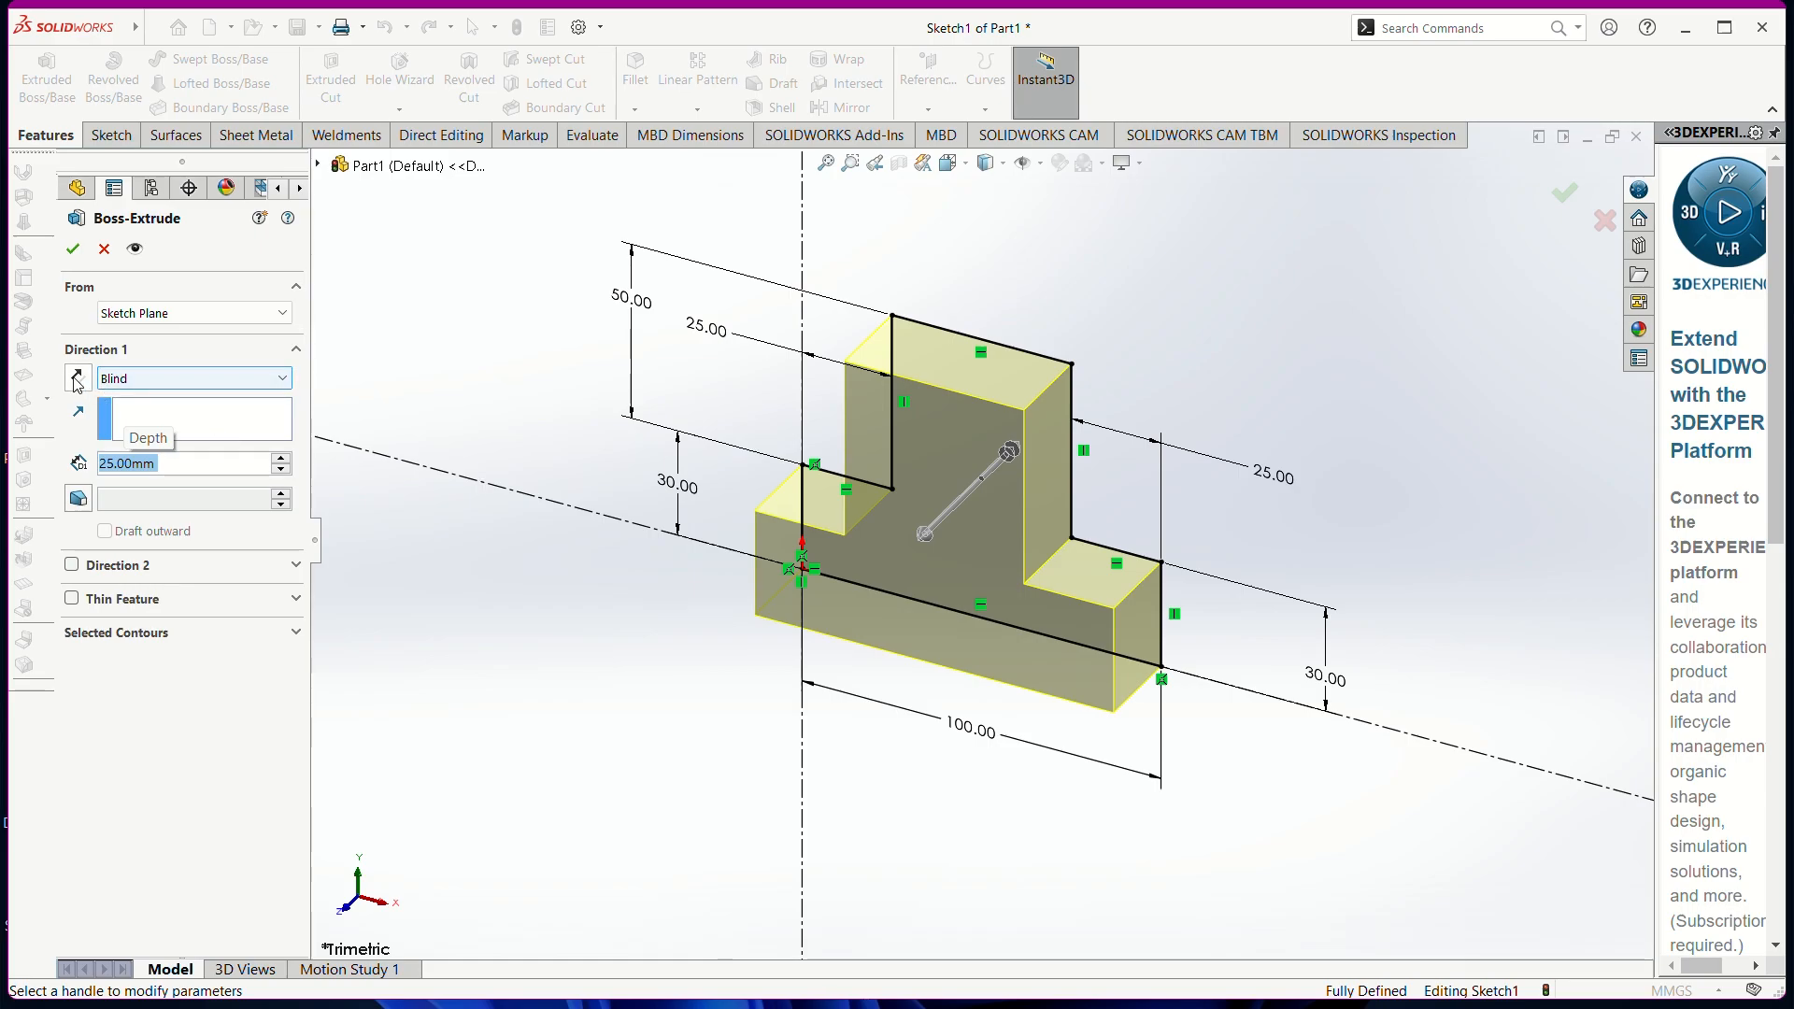
Flip the extrusion direction back and forth, then show the end-condition list
middle_click_drag(1486, 466, 1431, 531)
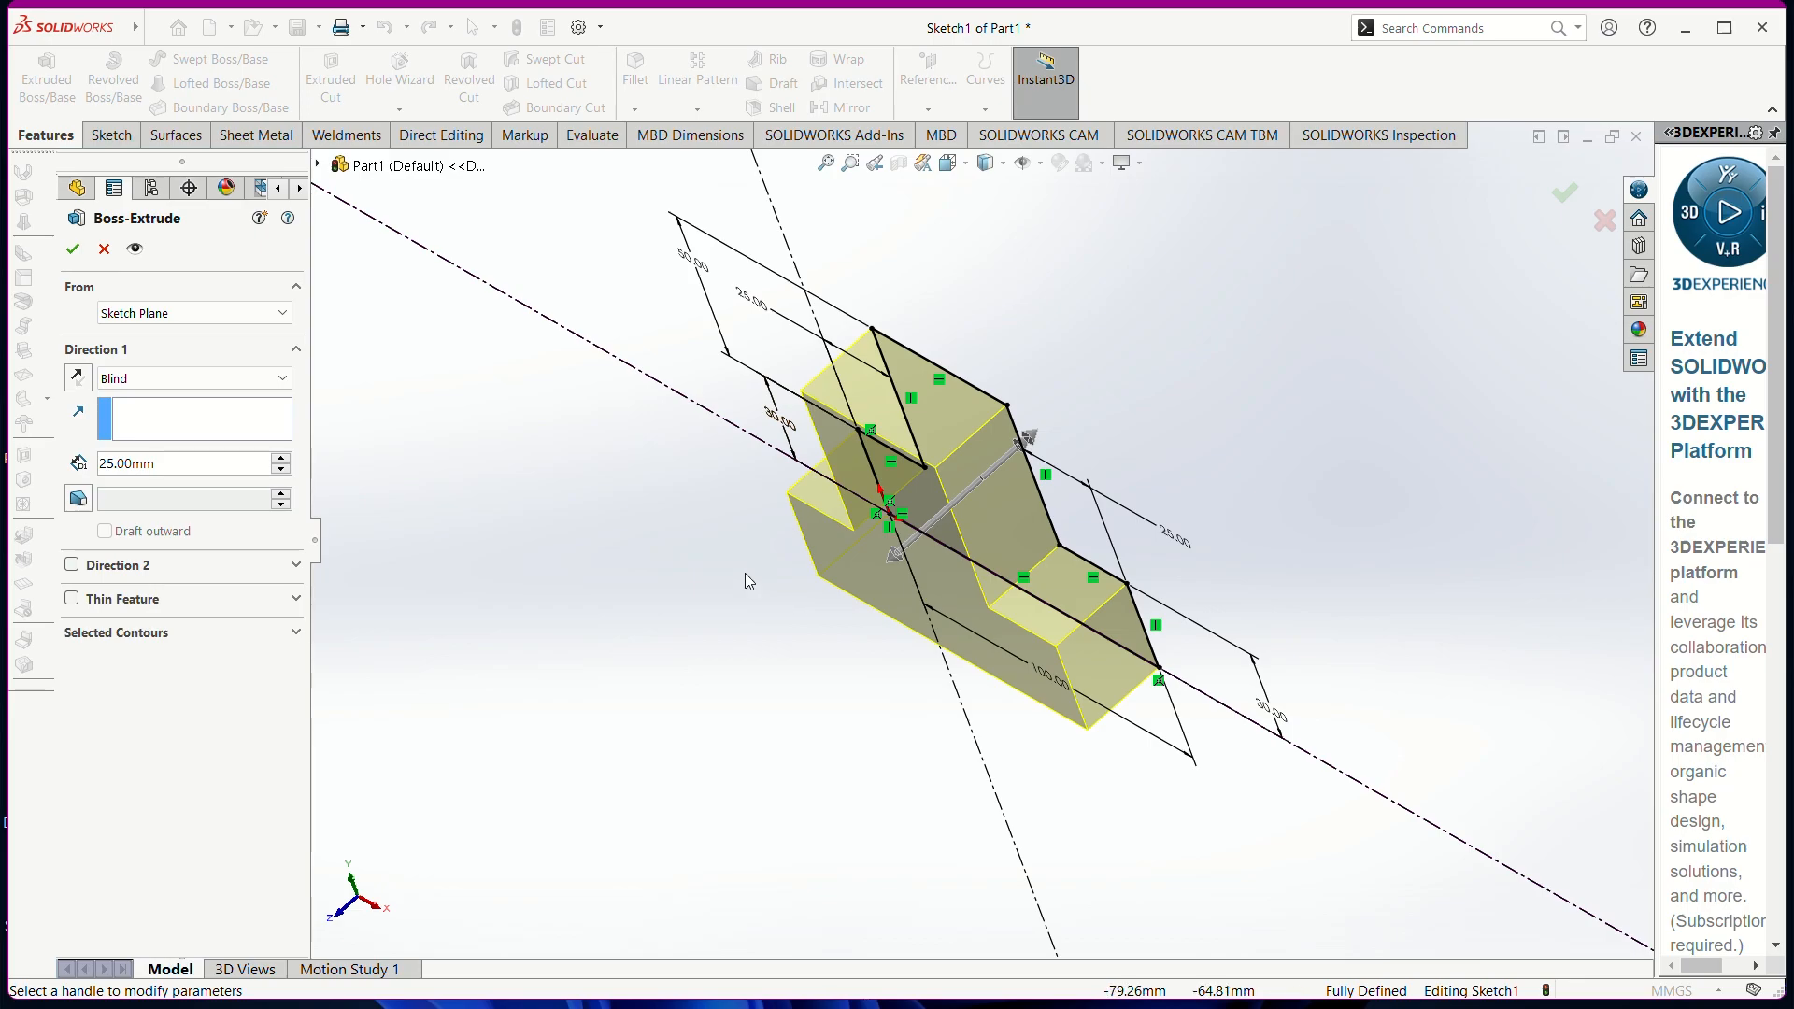
left_click(79, 381)
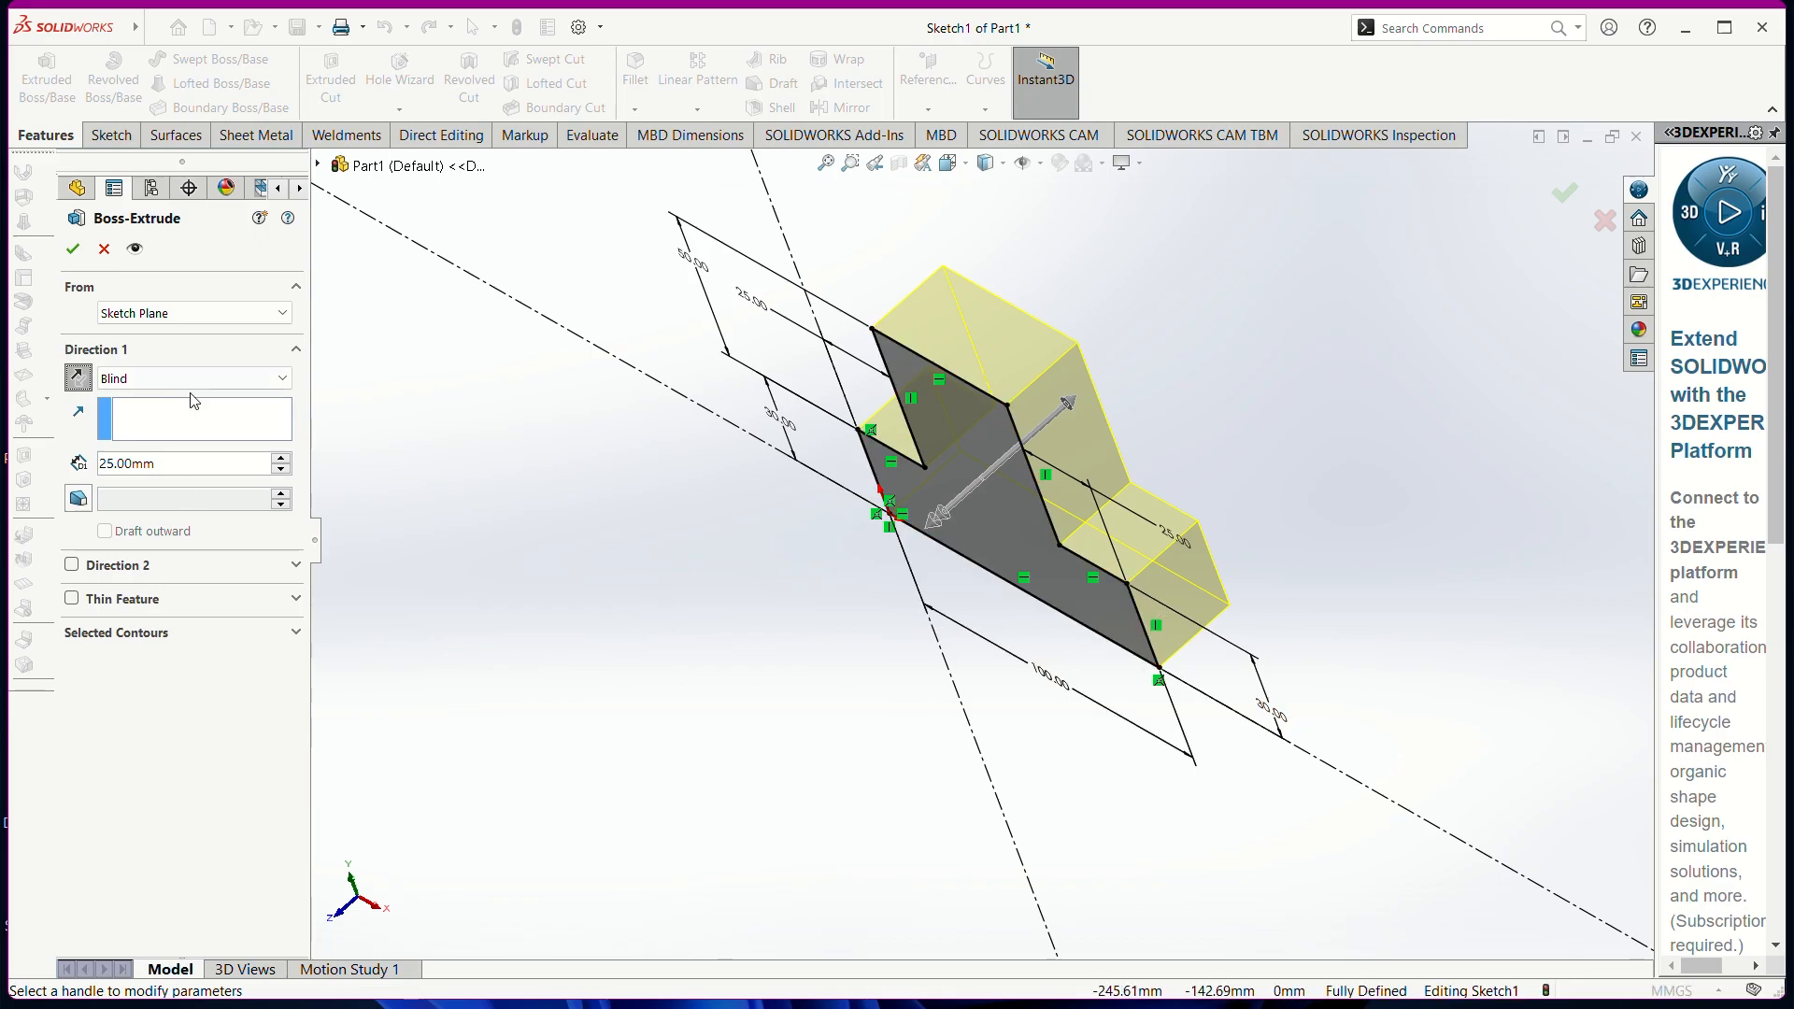
left_click(77, 377)
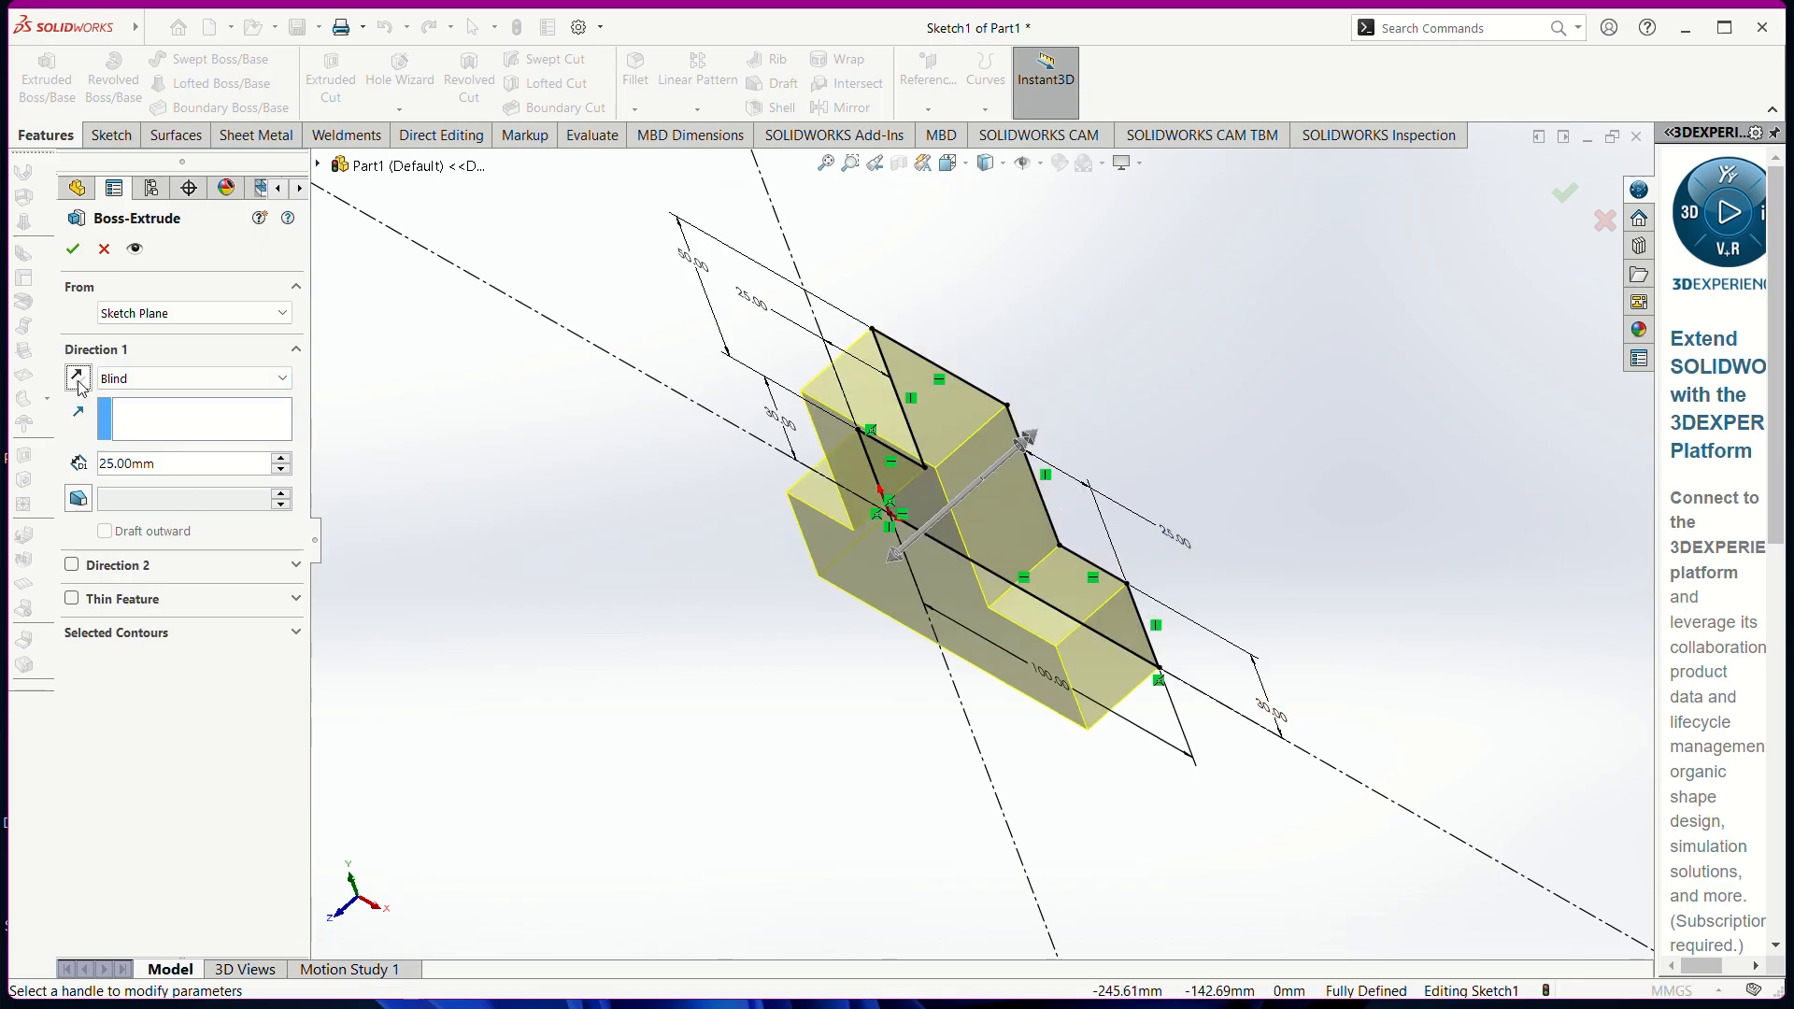
left_click(80, 382)
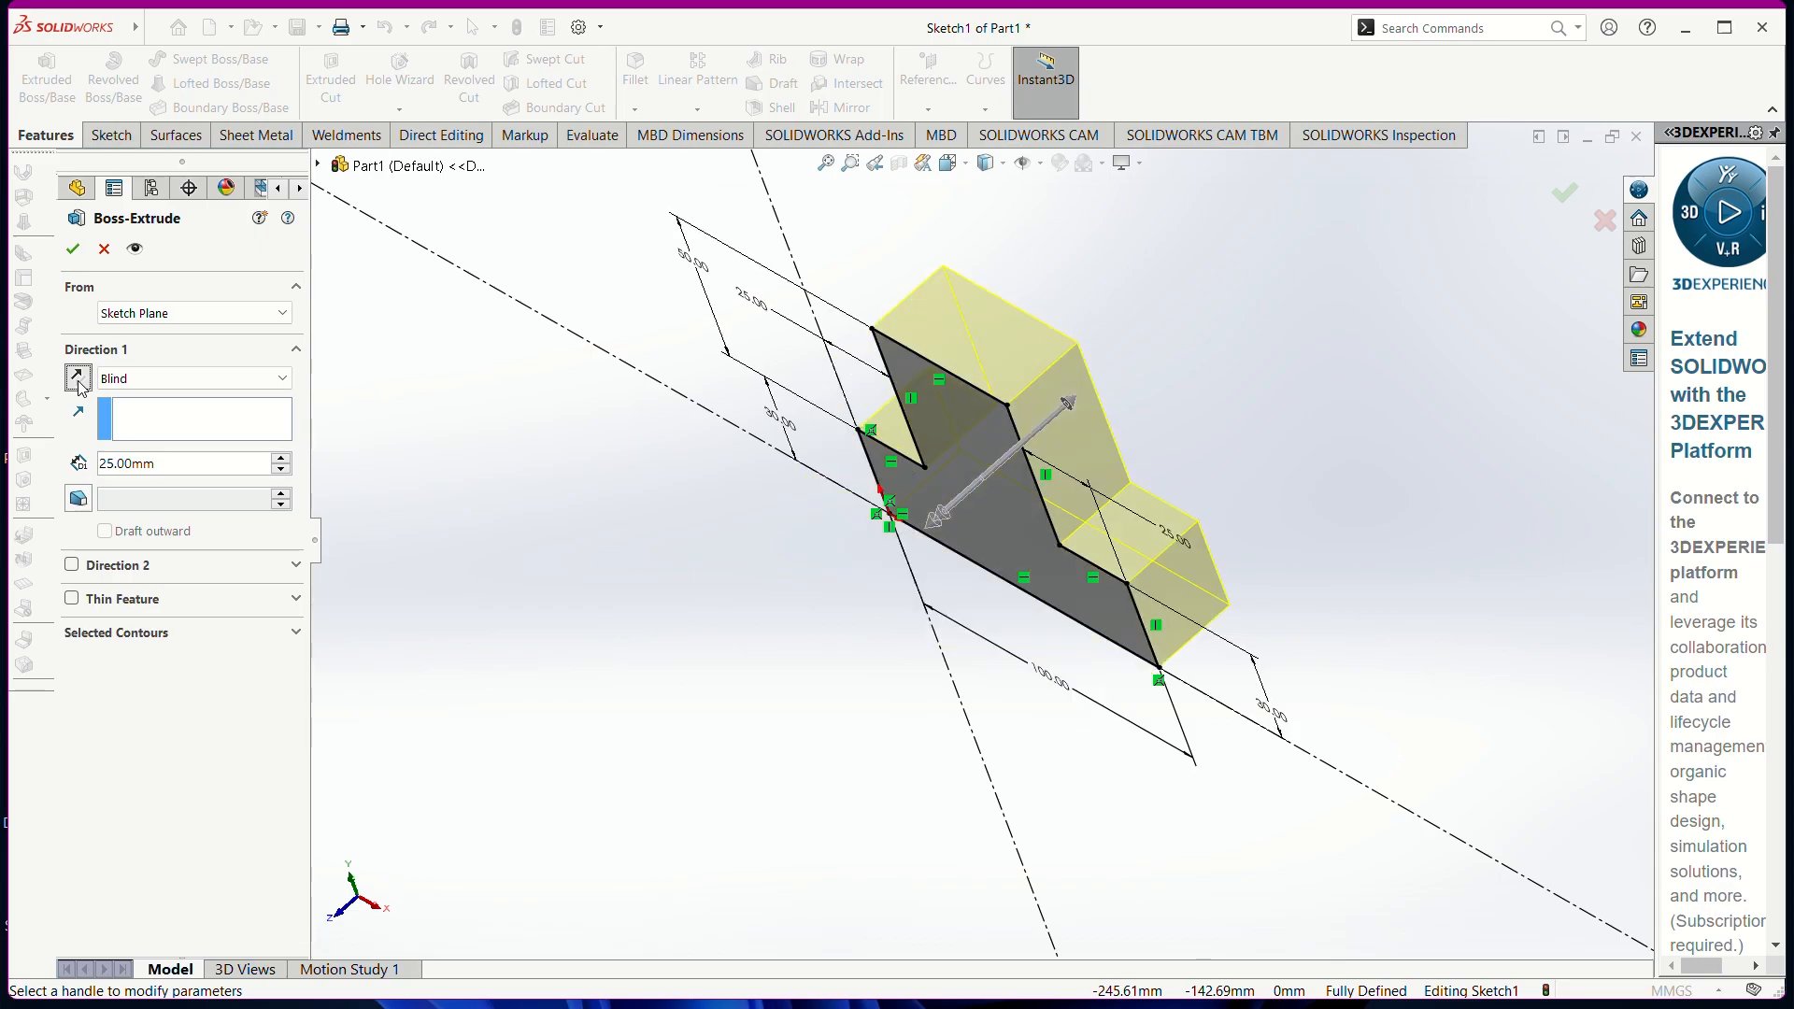
left_click(78, 379)
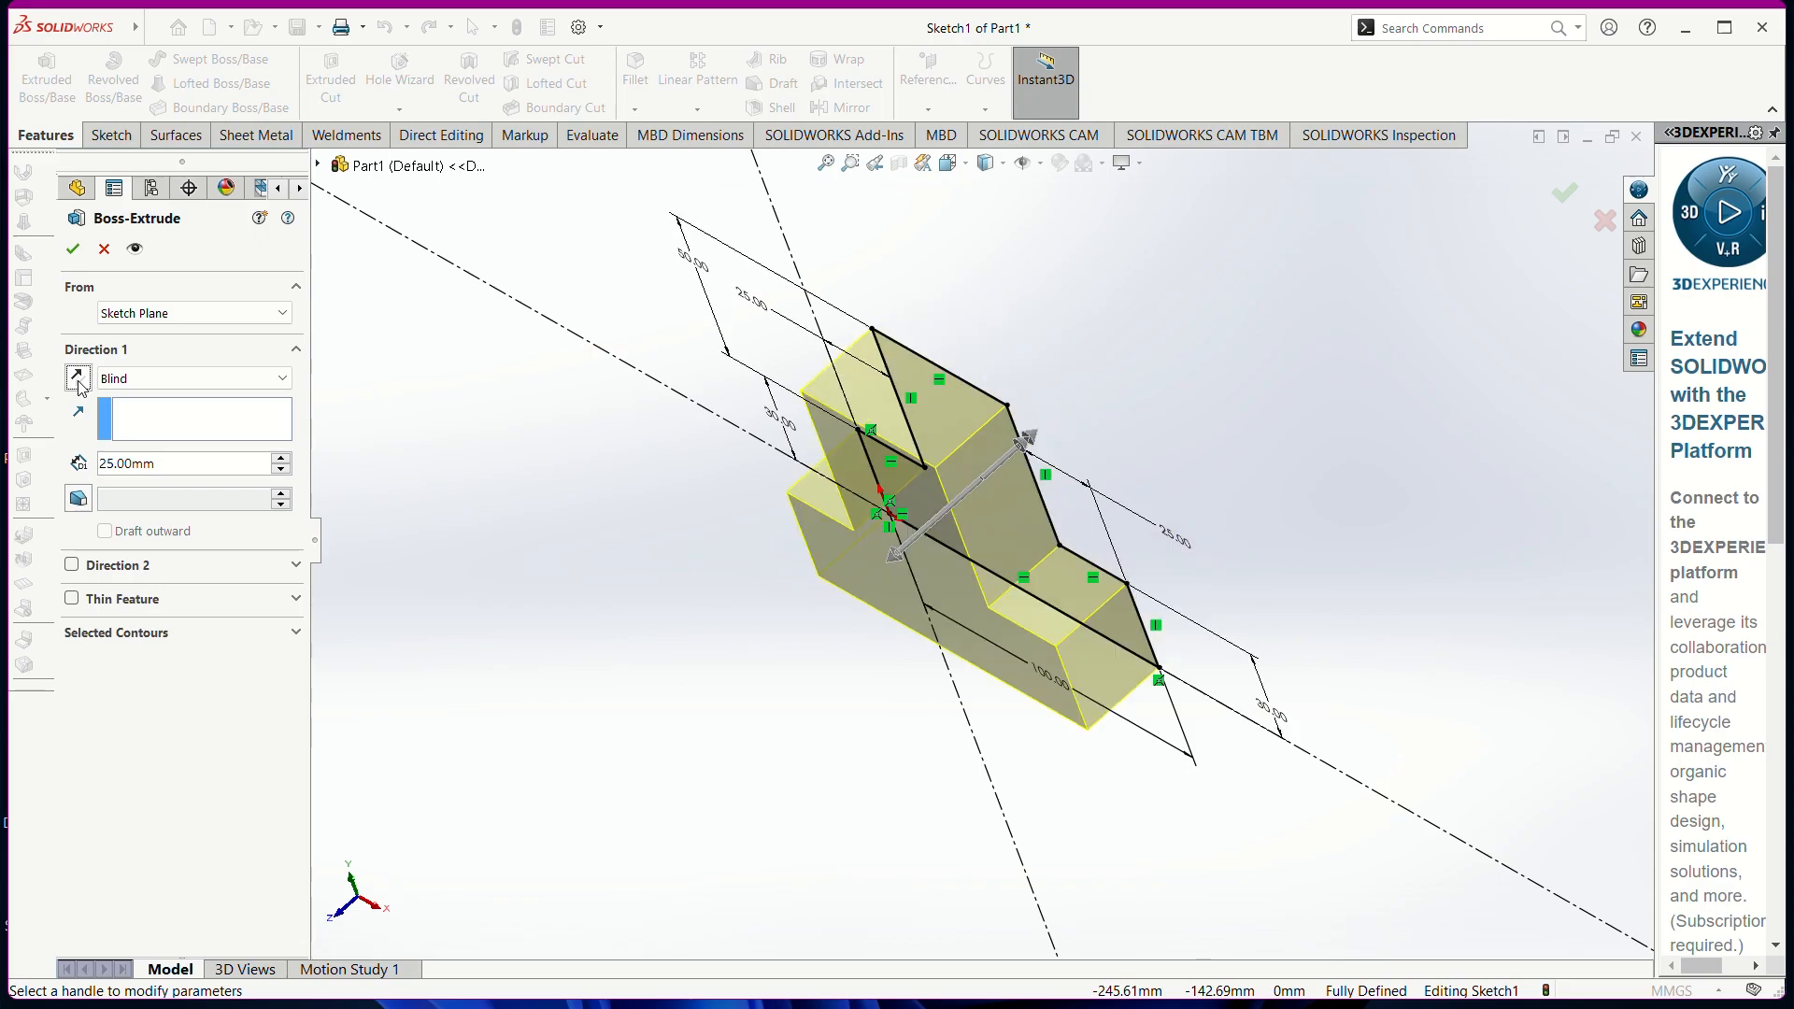
left_click(290, 385)
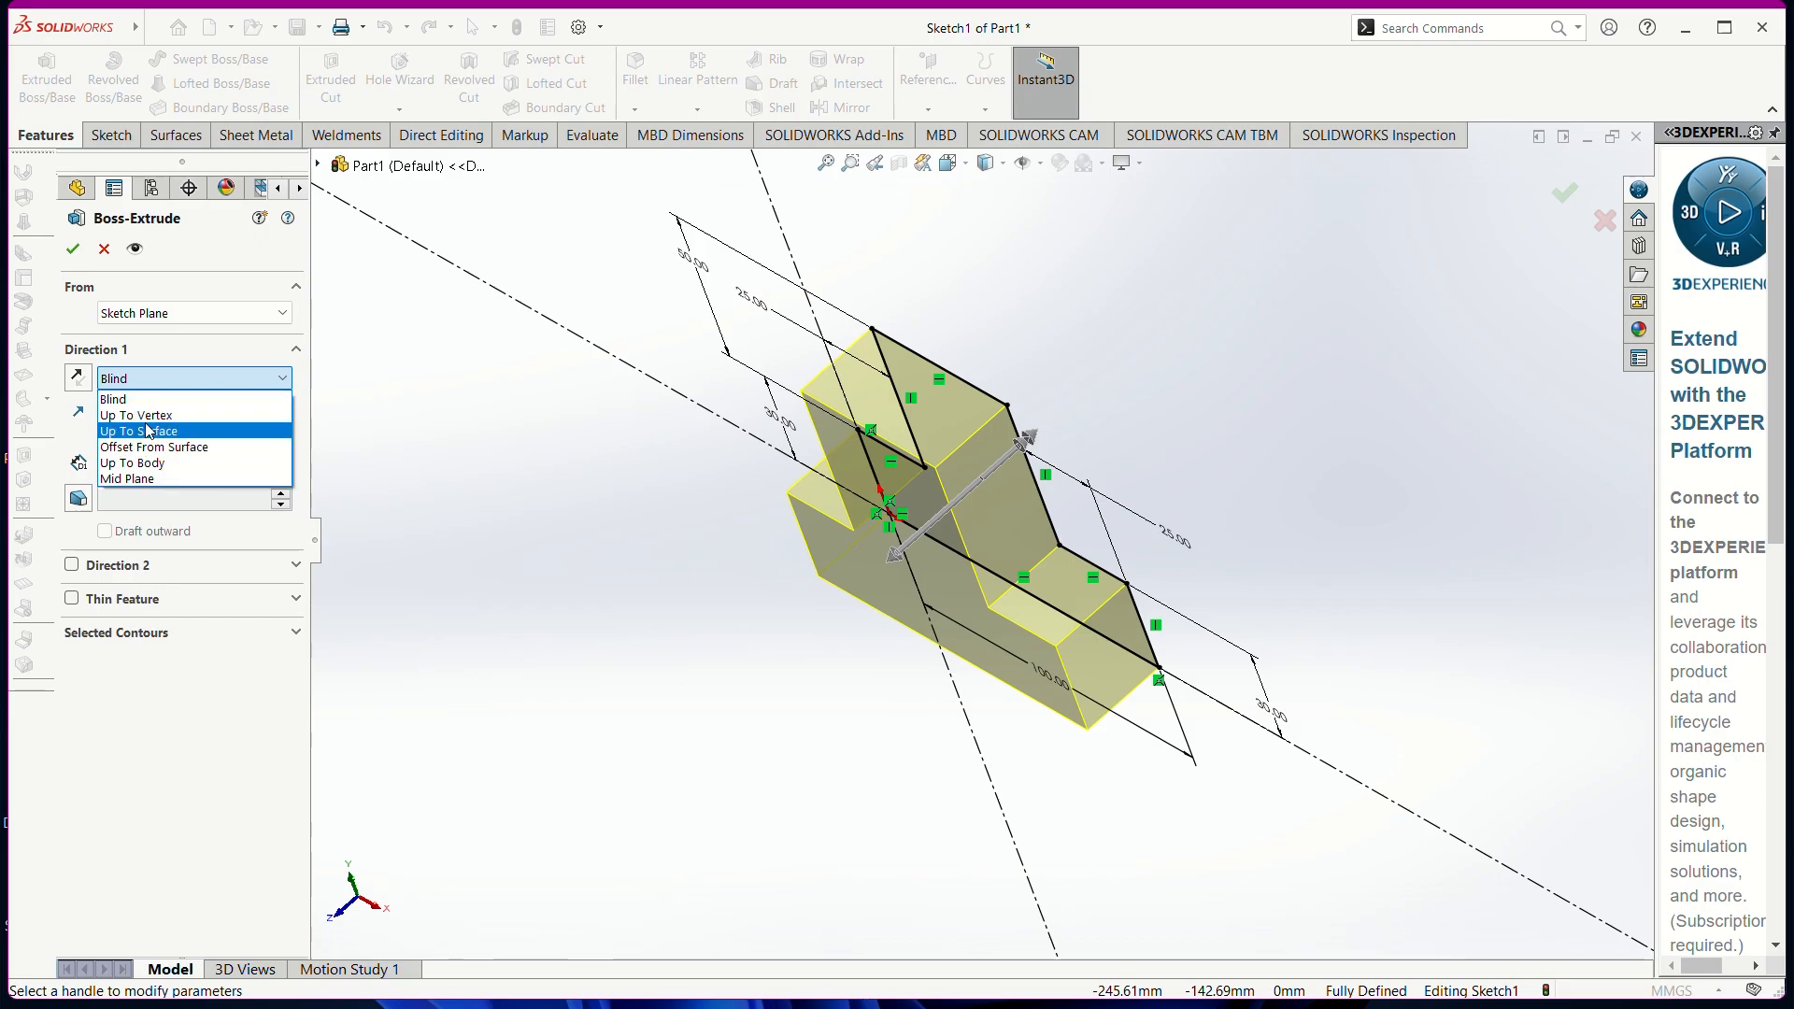
Set the end condition to Mid Plane and accept, creating Boss-Extrude1
left_click(165, 477)
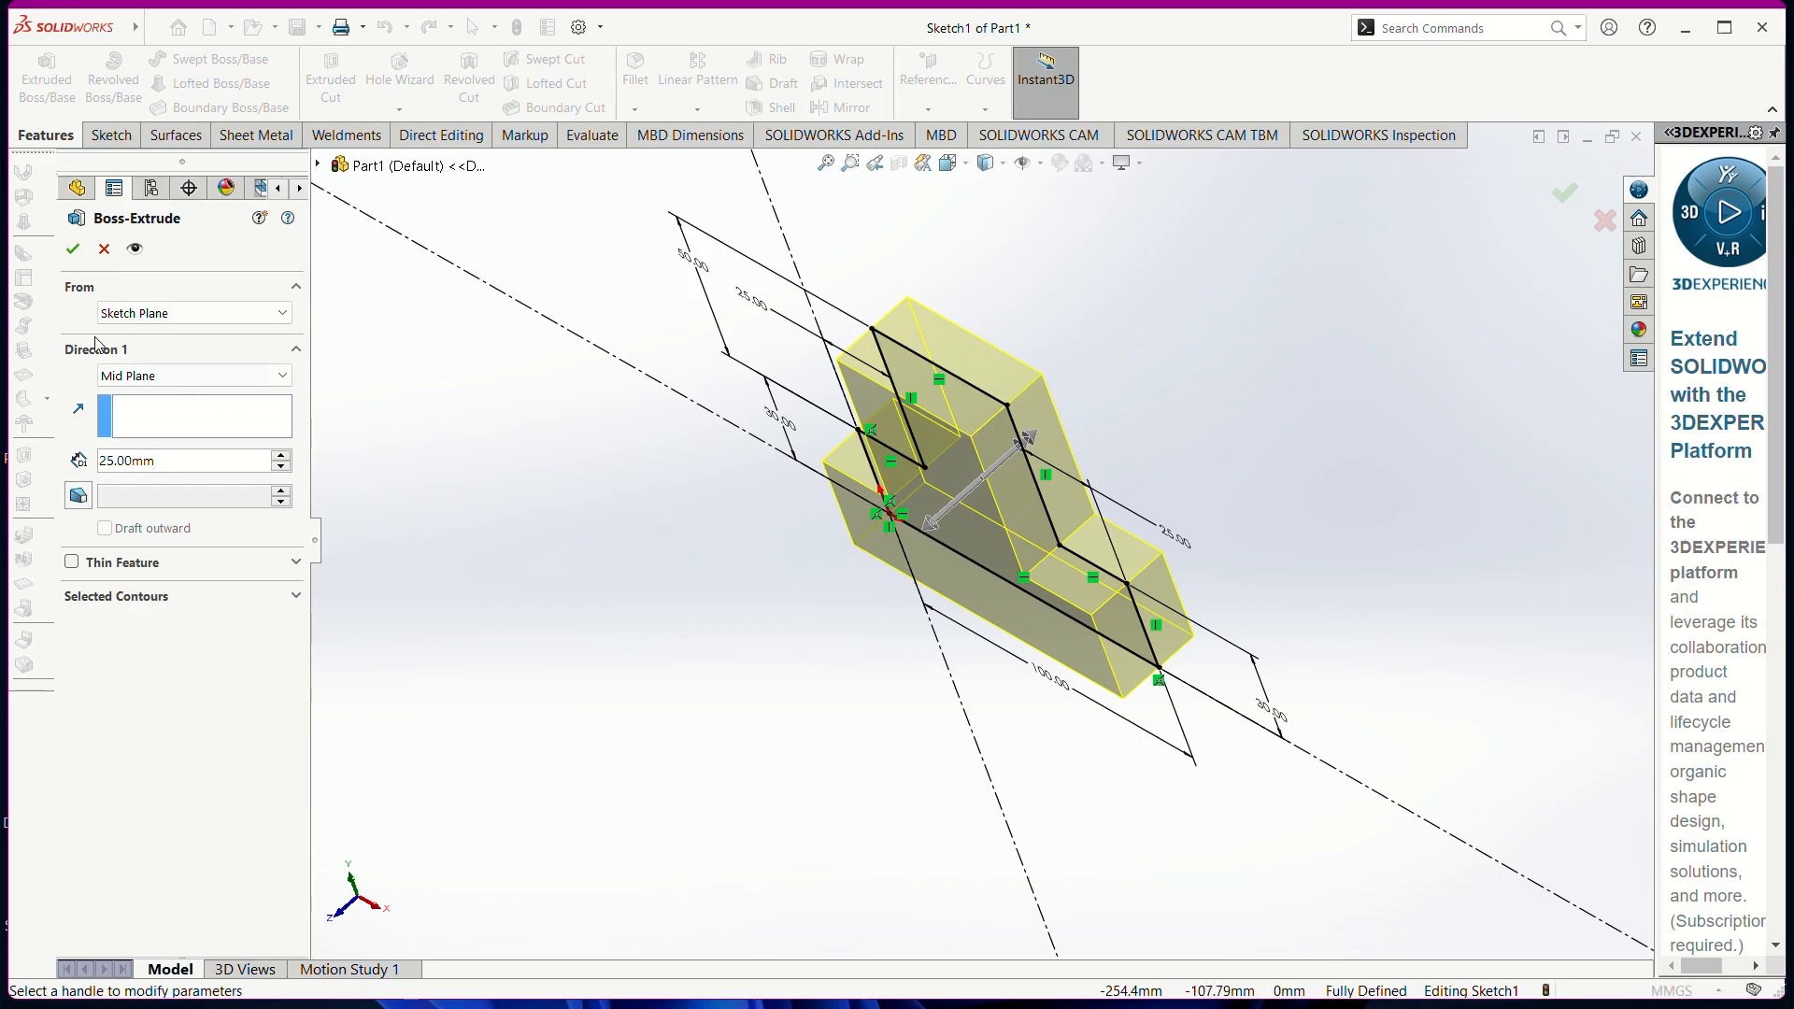
left_click(71, 251)
left_click(1464, 513)
mouse_move(1173, 673)
middle_mouse_down()
mouse_move(1265, 560)
mouse_move(1125, 412)
mouse_move(847, 535)
mouse_move(989, 701)
mouse_move(1325, 765)
mouse_move(1266, 521)
mouse_move(1201, 673)
mouse_move(1106, 724)
mouse_move(832, 688)
mouse_move(811, 802)
middle_mouse_up()
key("Escape")
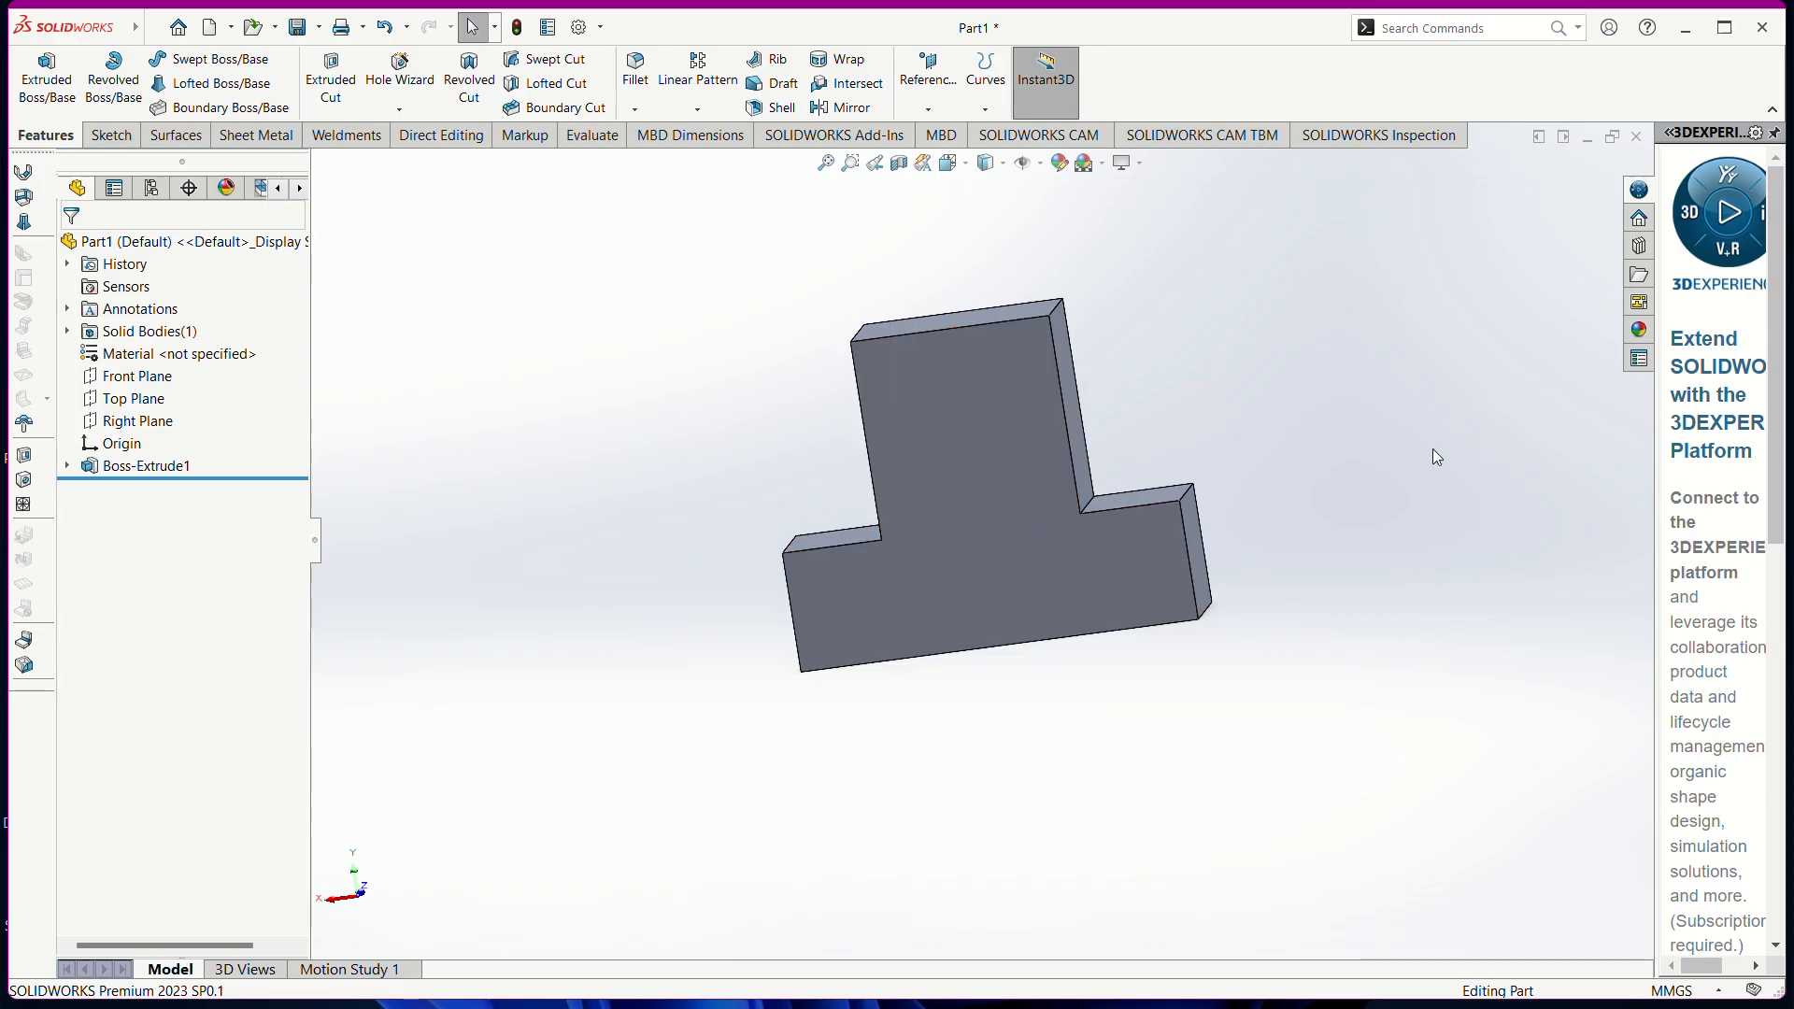
Undo the extrusion, all dimensions and every profile line, keeping only the construction lines
key("ctrl+z")
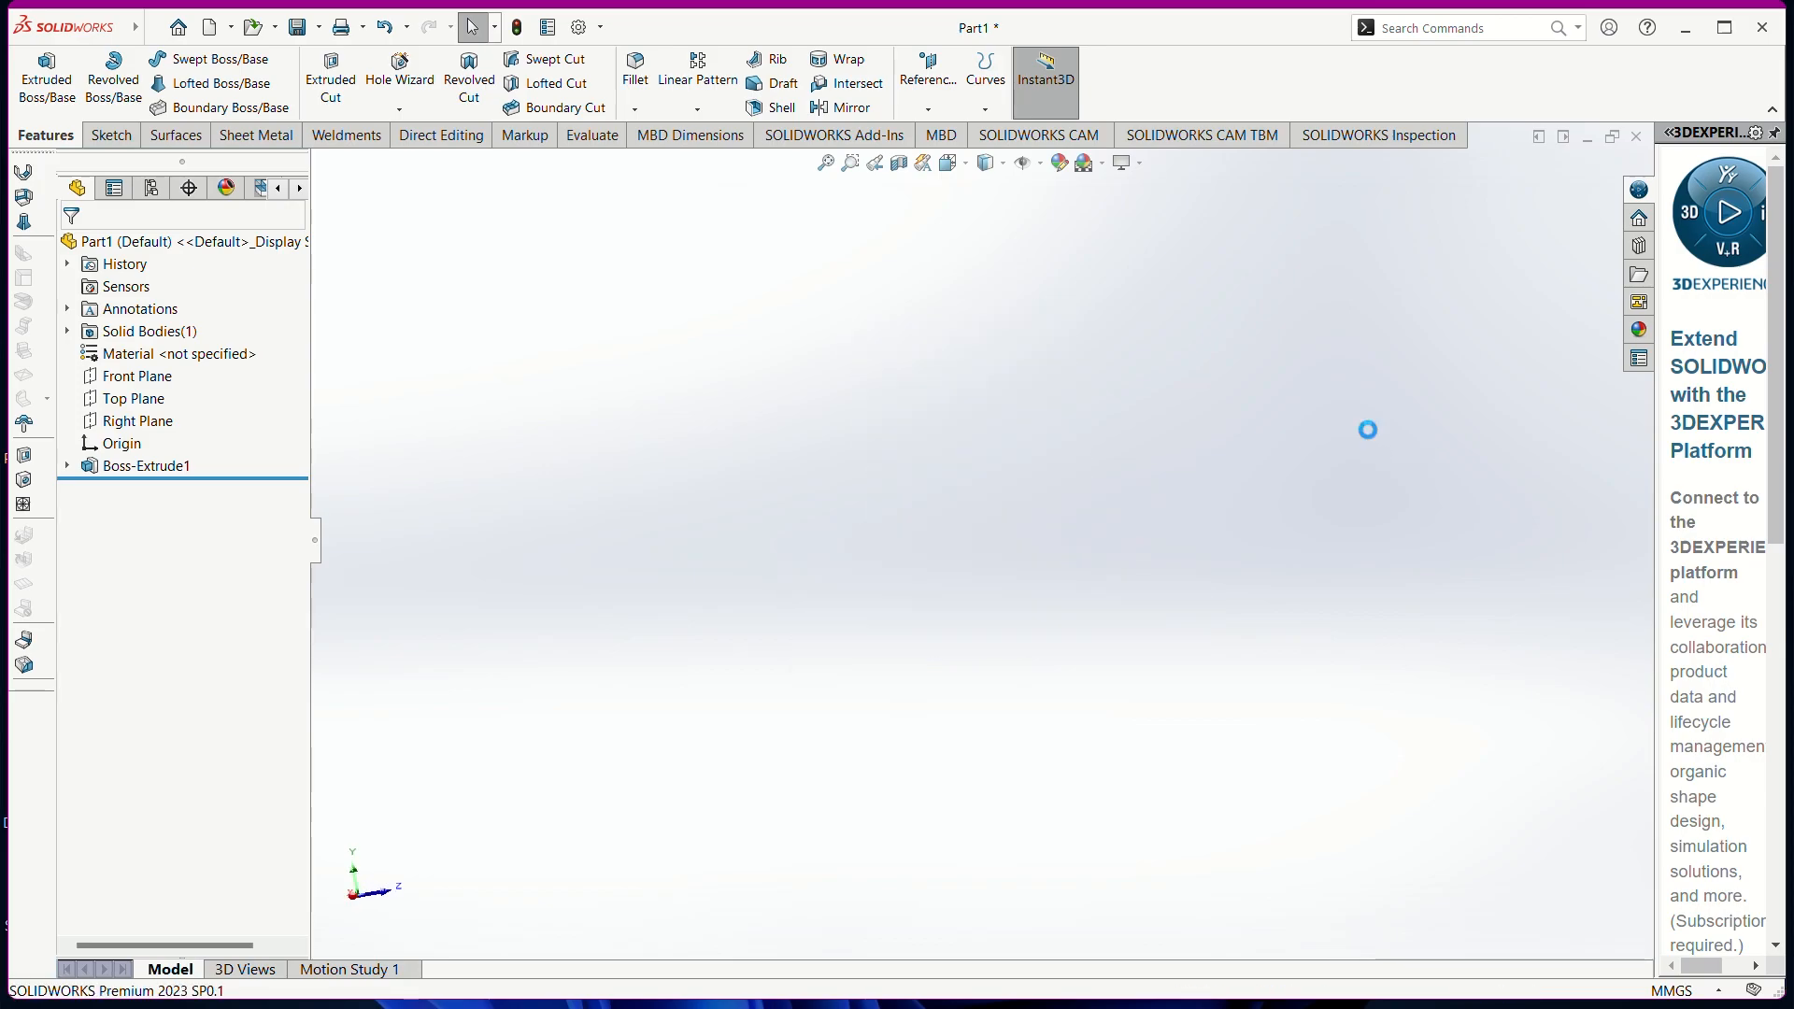
key("ctrl+z")
key("ctrl+z")
key("ctrl+z")
key("ctrl+z")
key("ctrl+z")
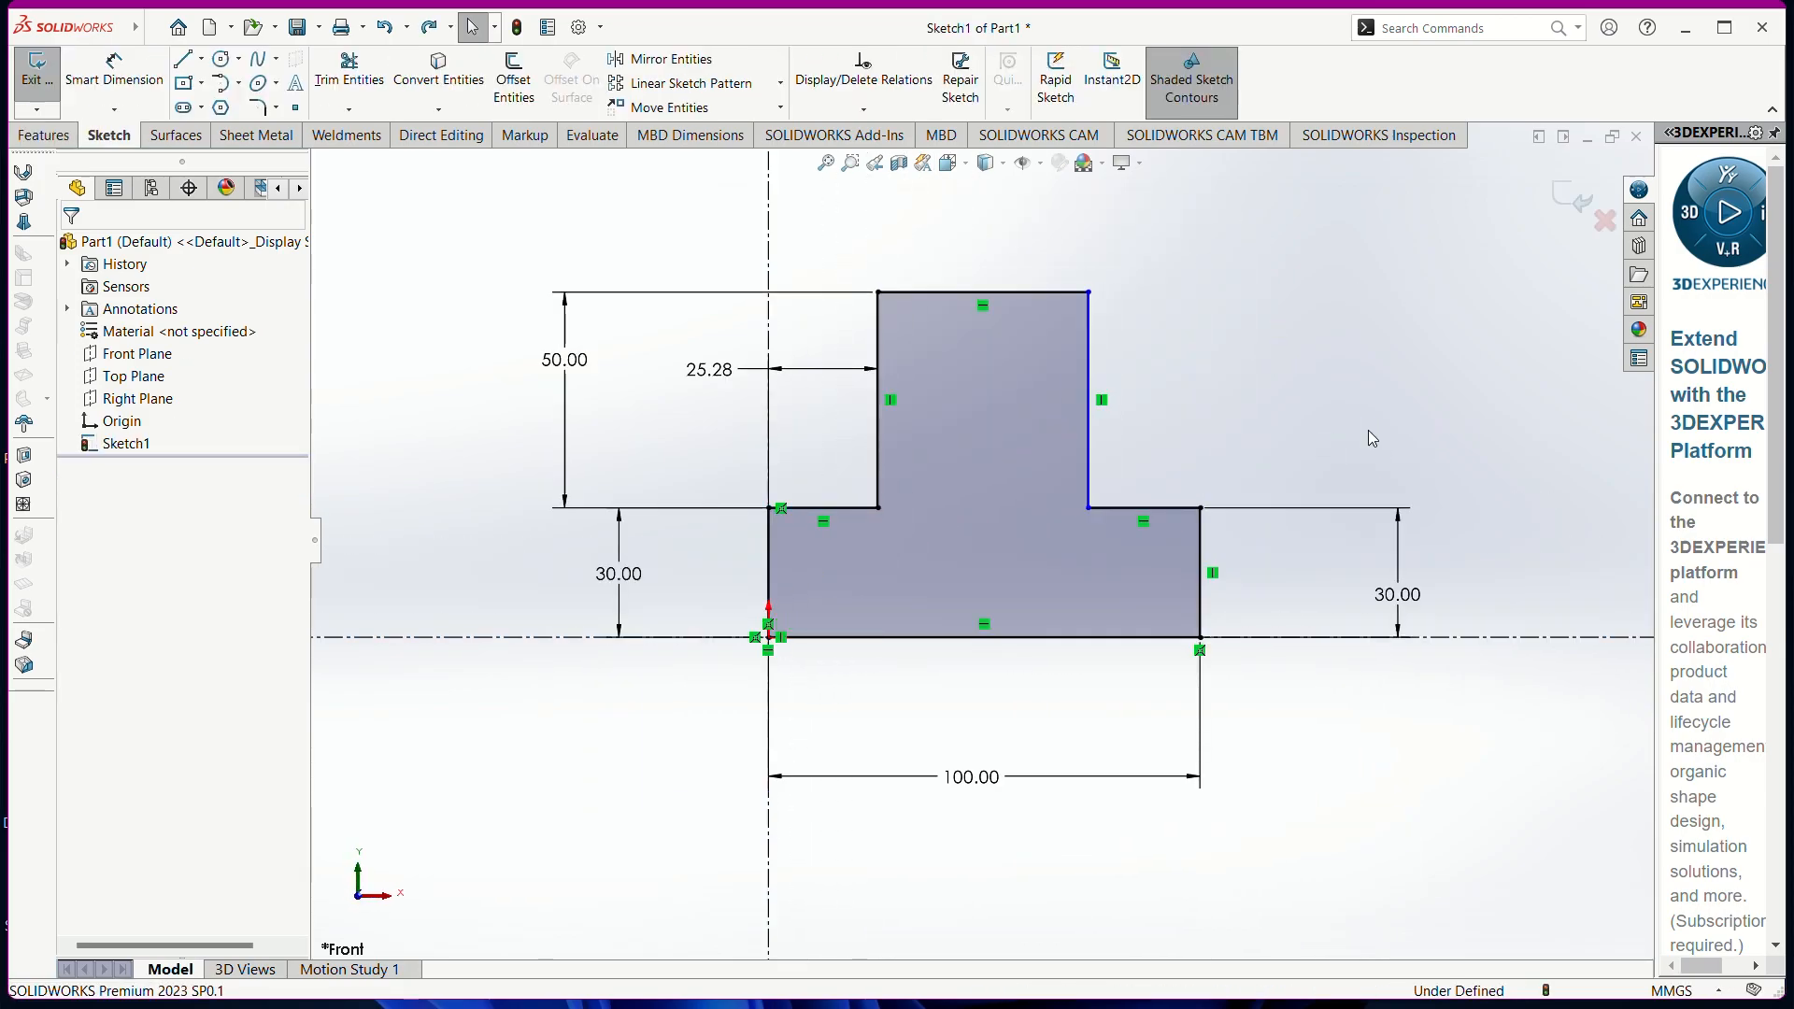
key("ctrl+z")
key("ctrl+z")
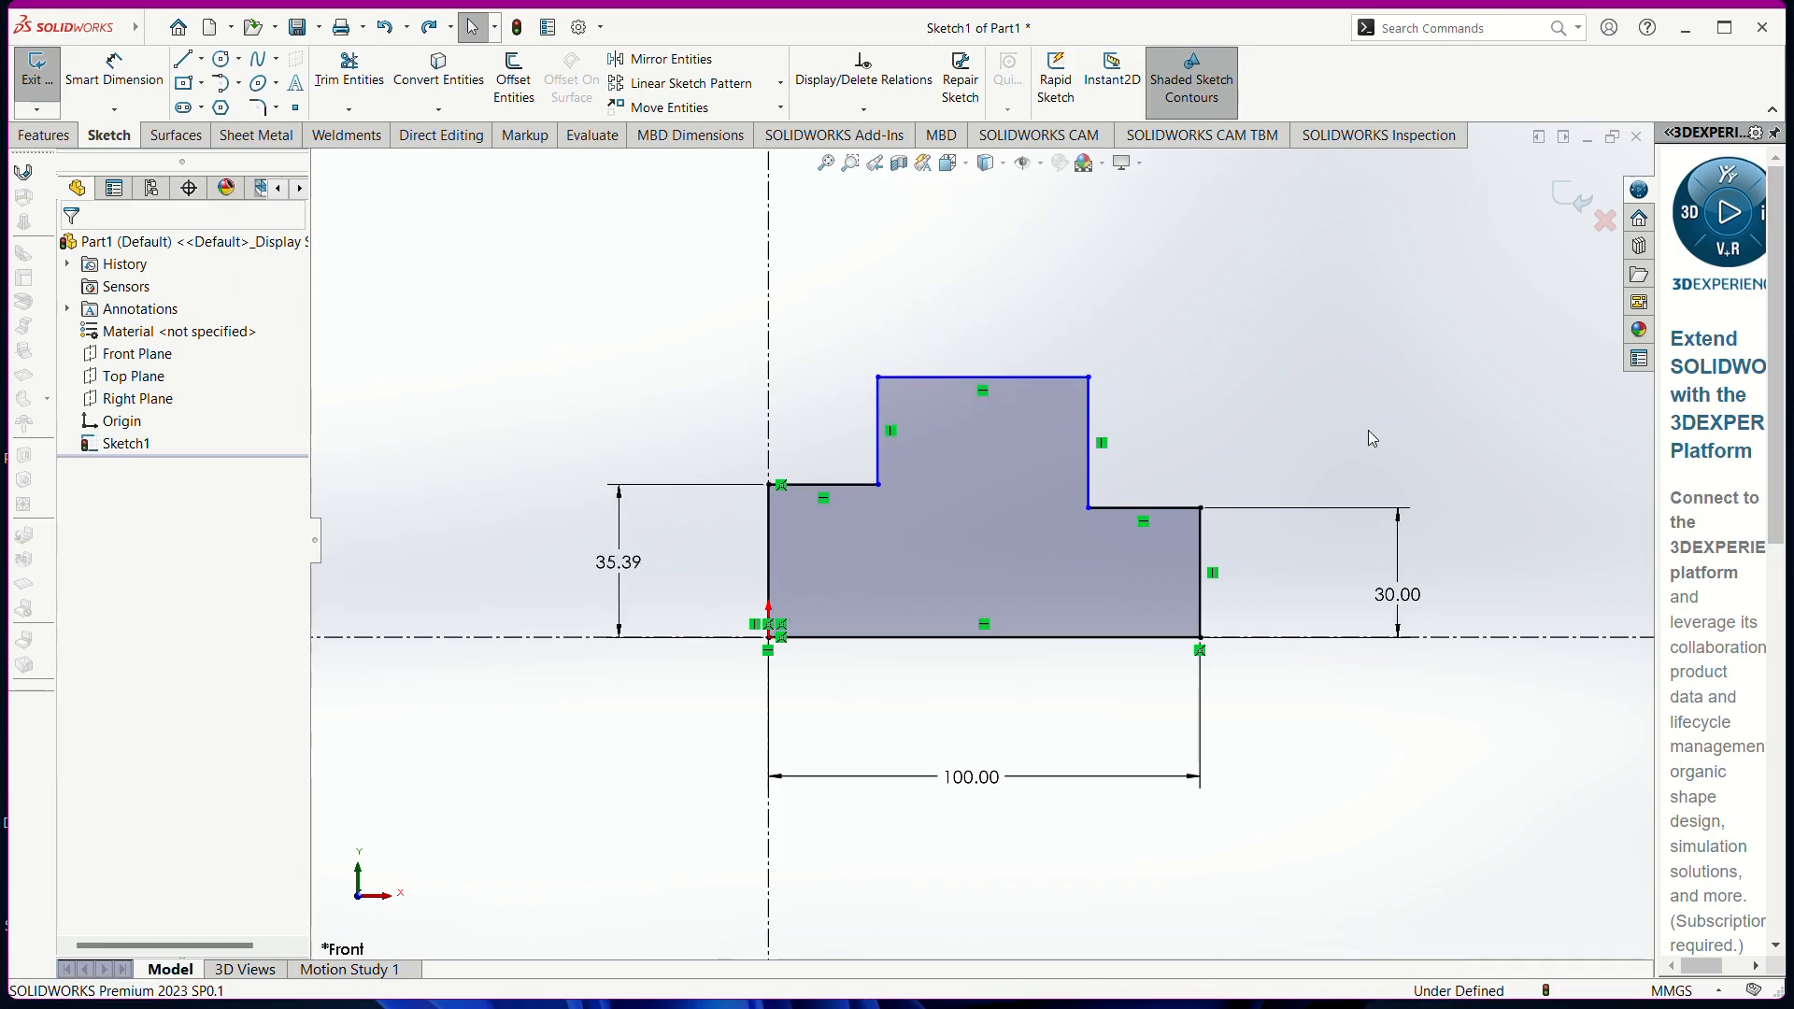
key("ctrl+z")
key("ctrl+z")
key("ctrl+z")
key("ctrl+z")
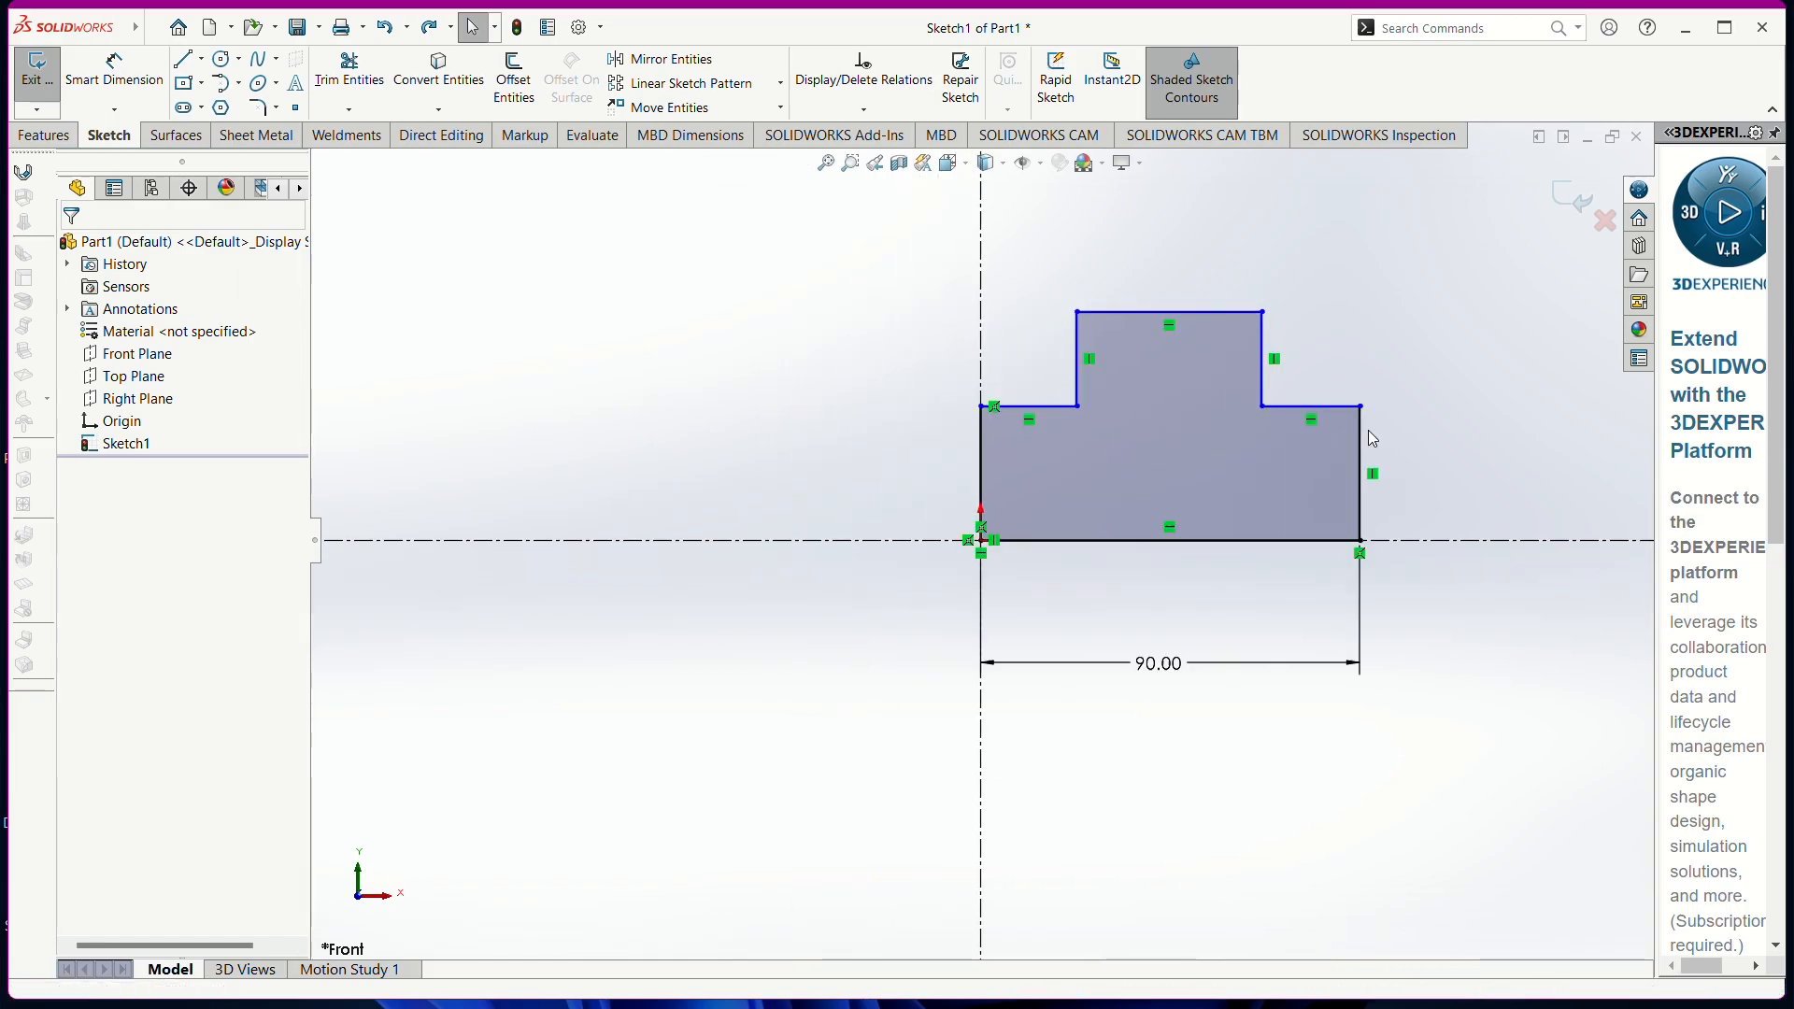
key("ctrl+z")
key("ctrl+z")
key("ctrl+z")
key("ctrl+z")
key("ctrl+z")
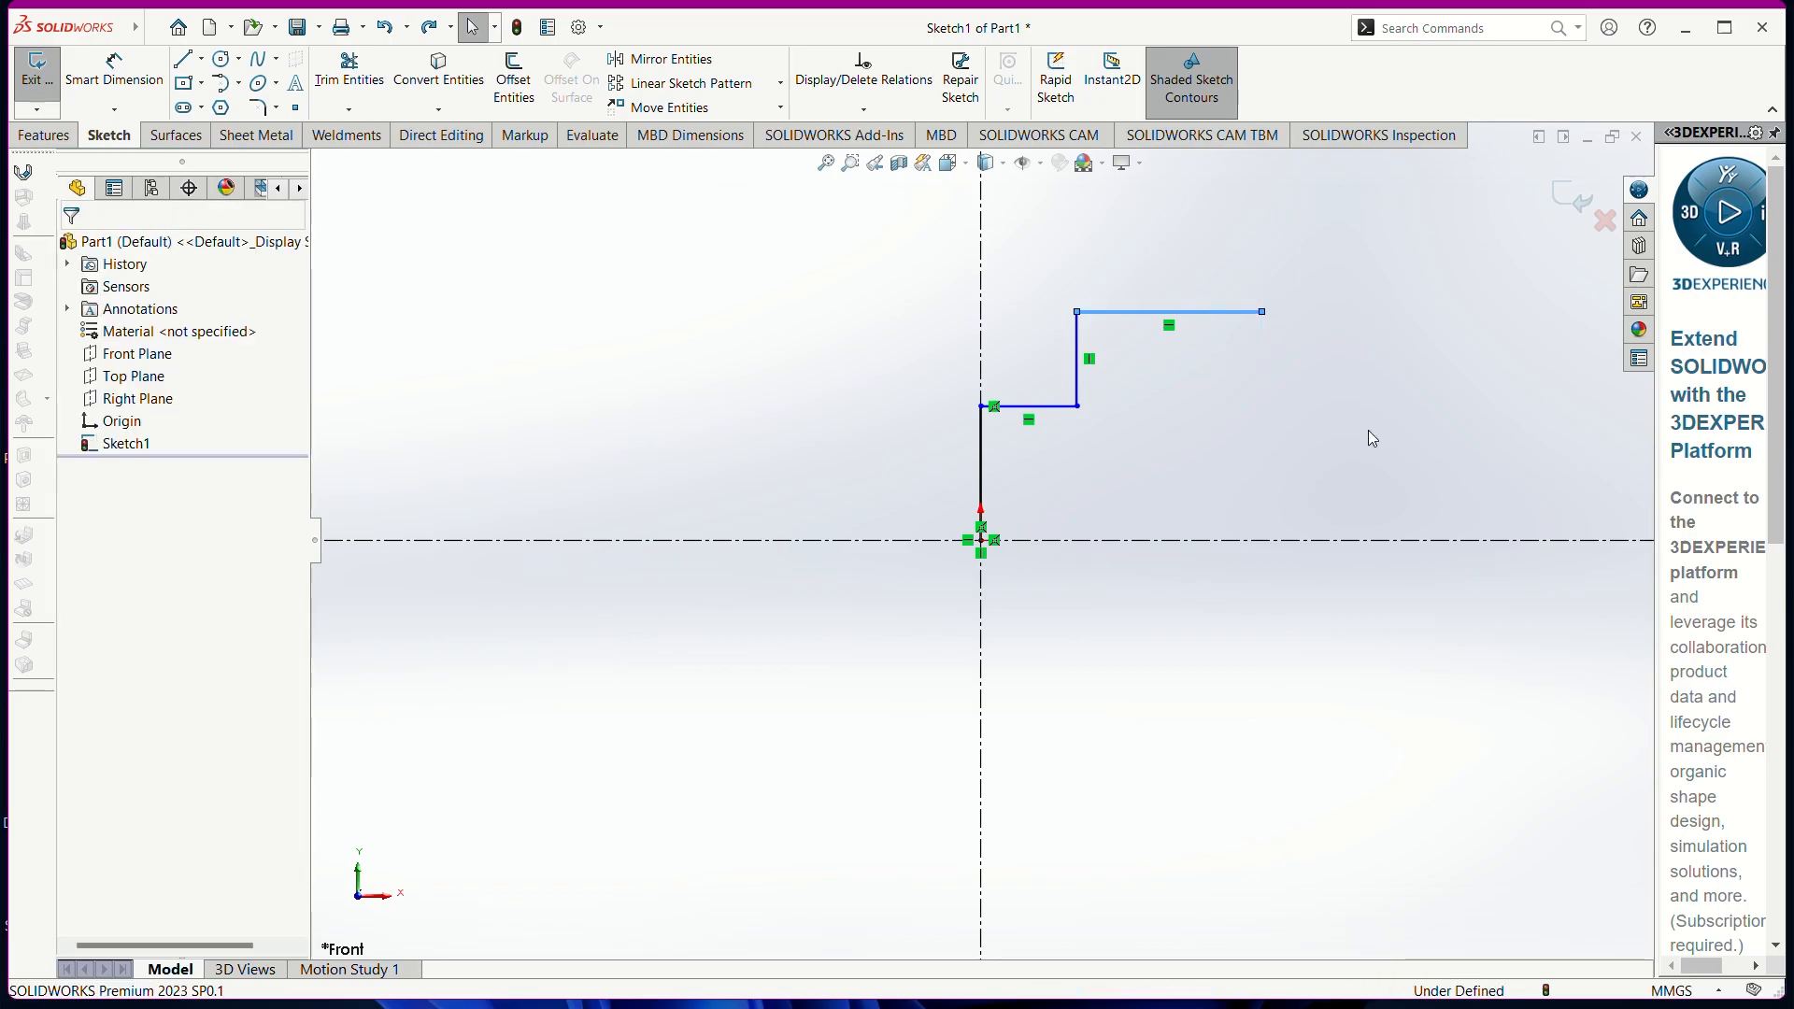
key("ctrl+z")
key("ctrl+z")
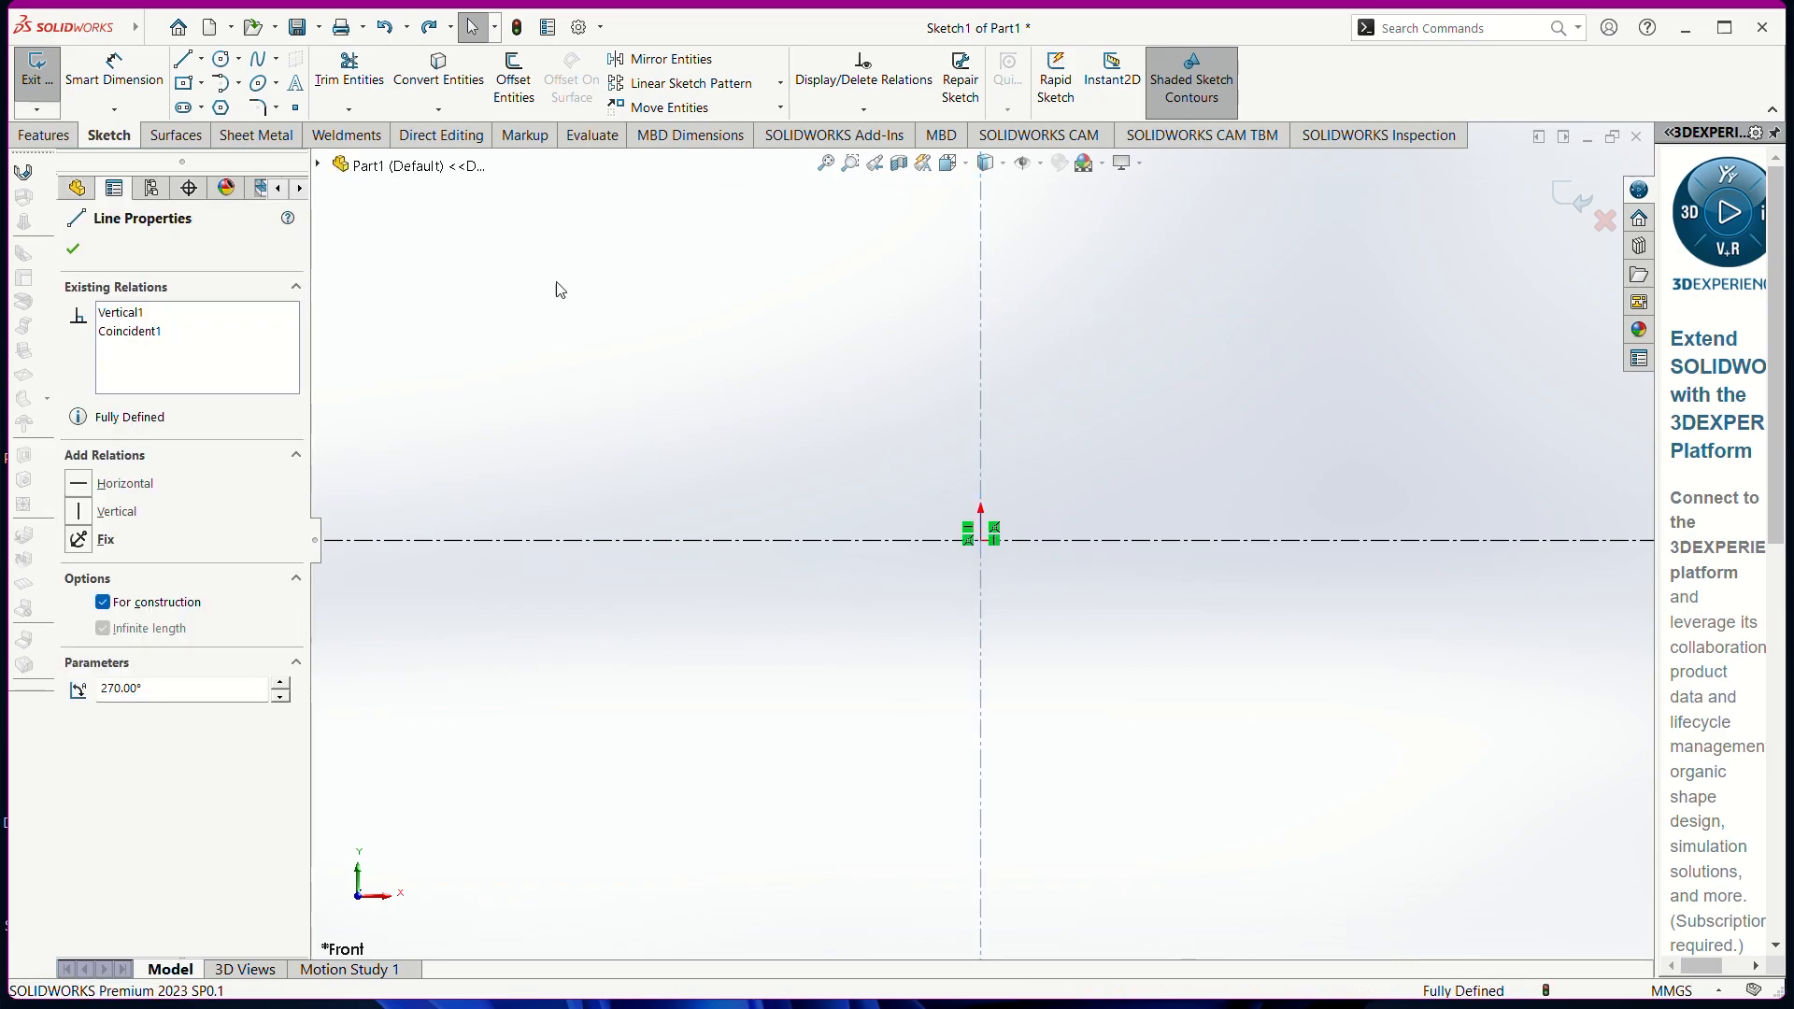
Redraw the eight-line stepped profile from the origin, with a slightly slanted step edge
left_click(184, 61)
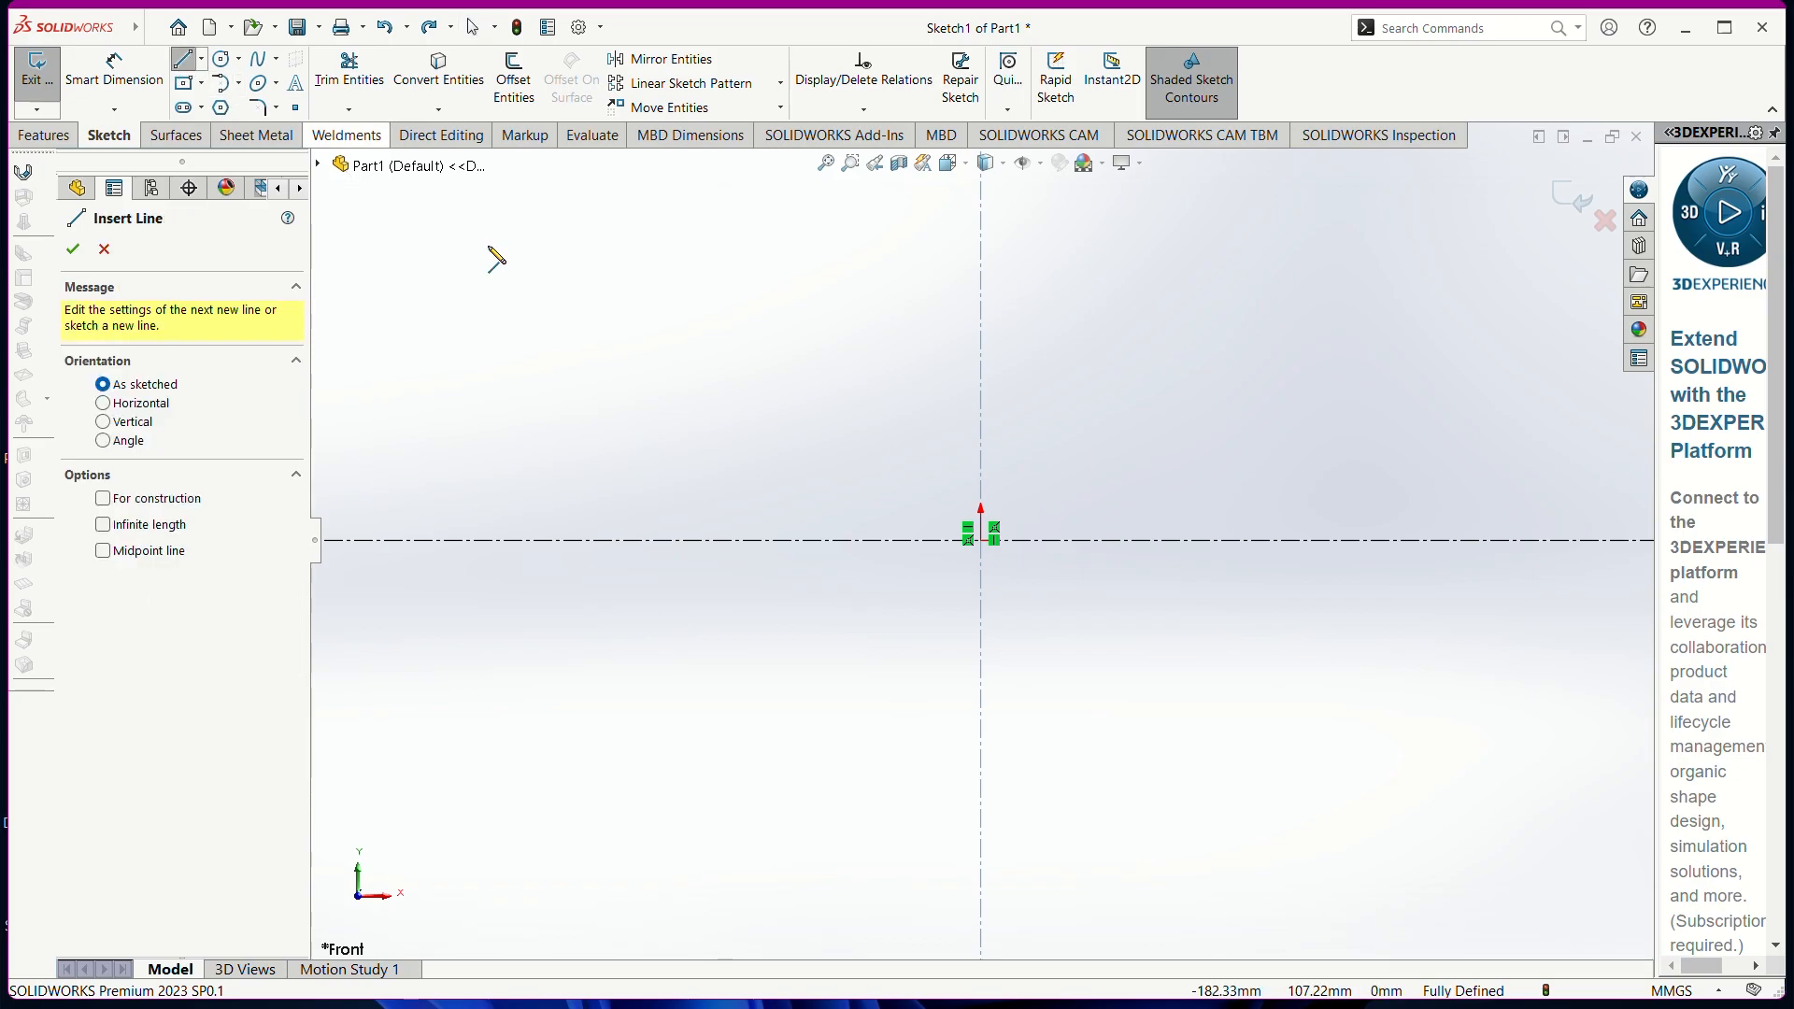
left_click(981, 540)
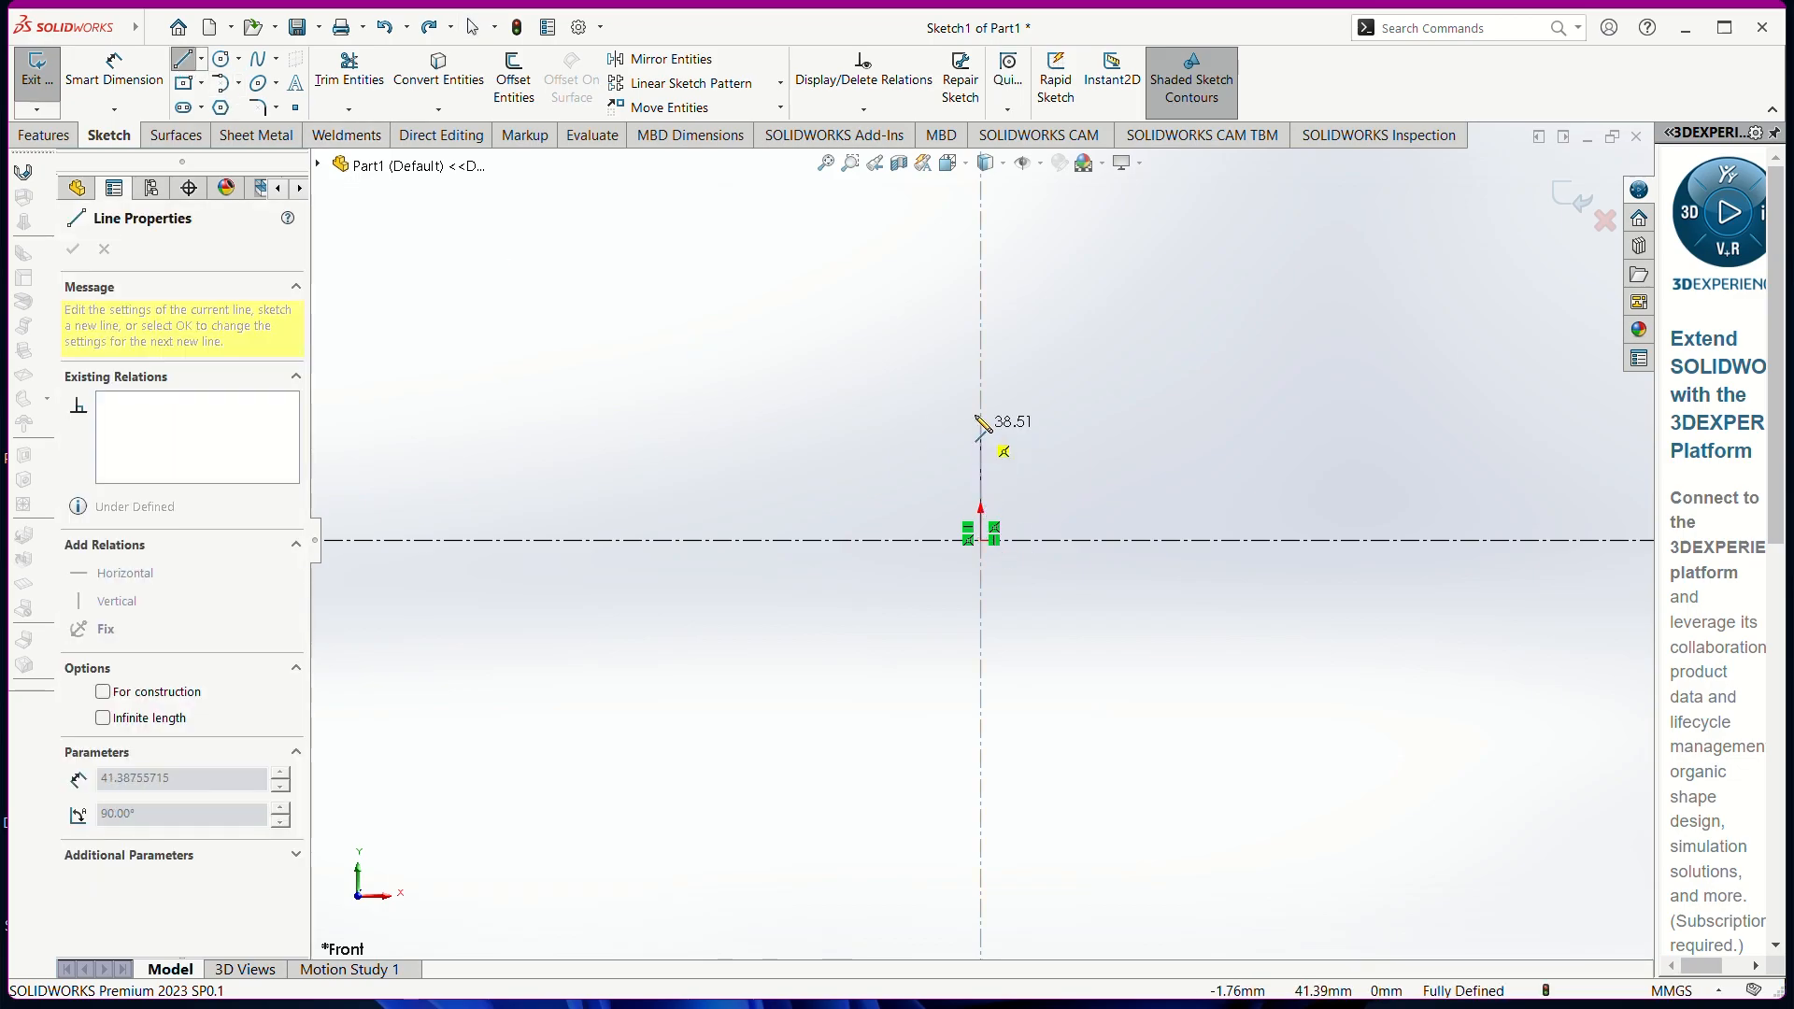
left_click(980, 192)
left_click(1122, 192)
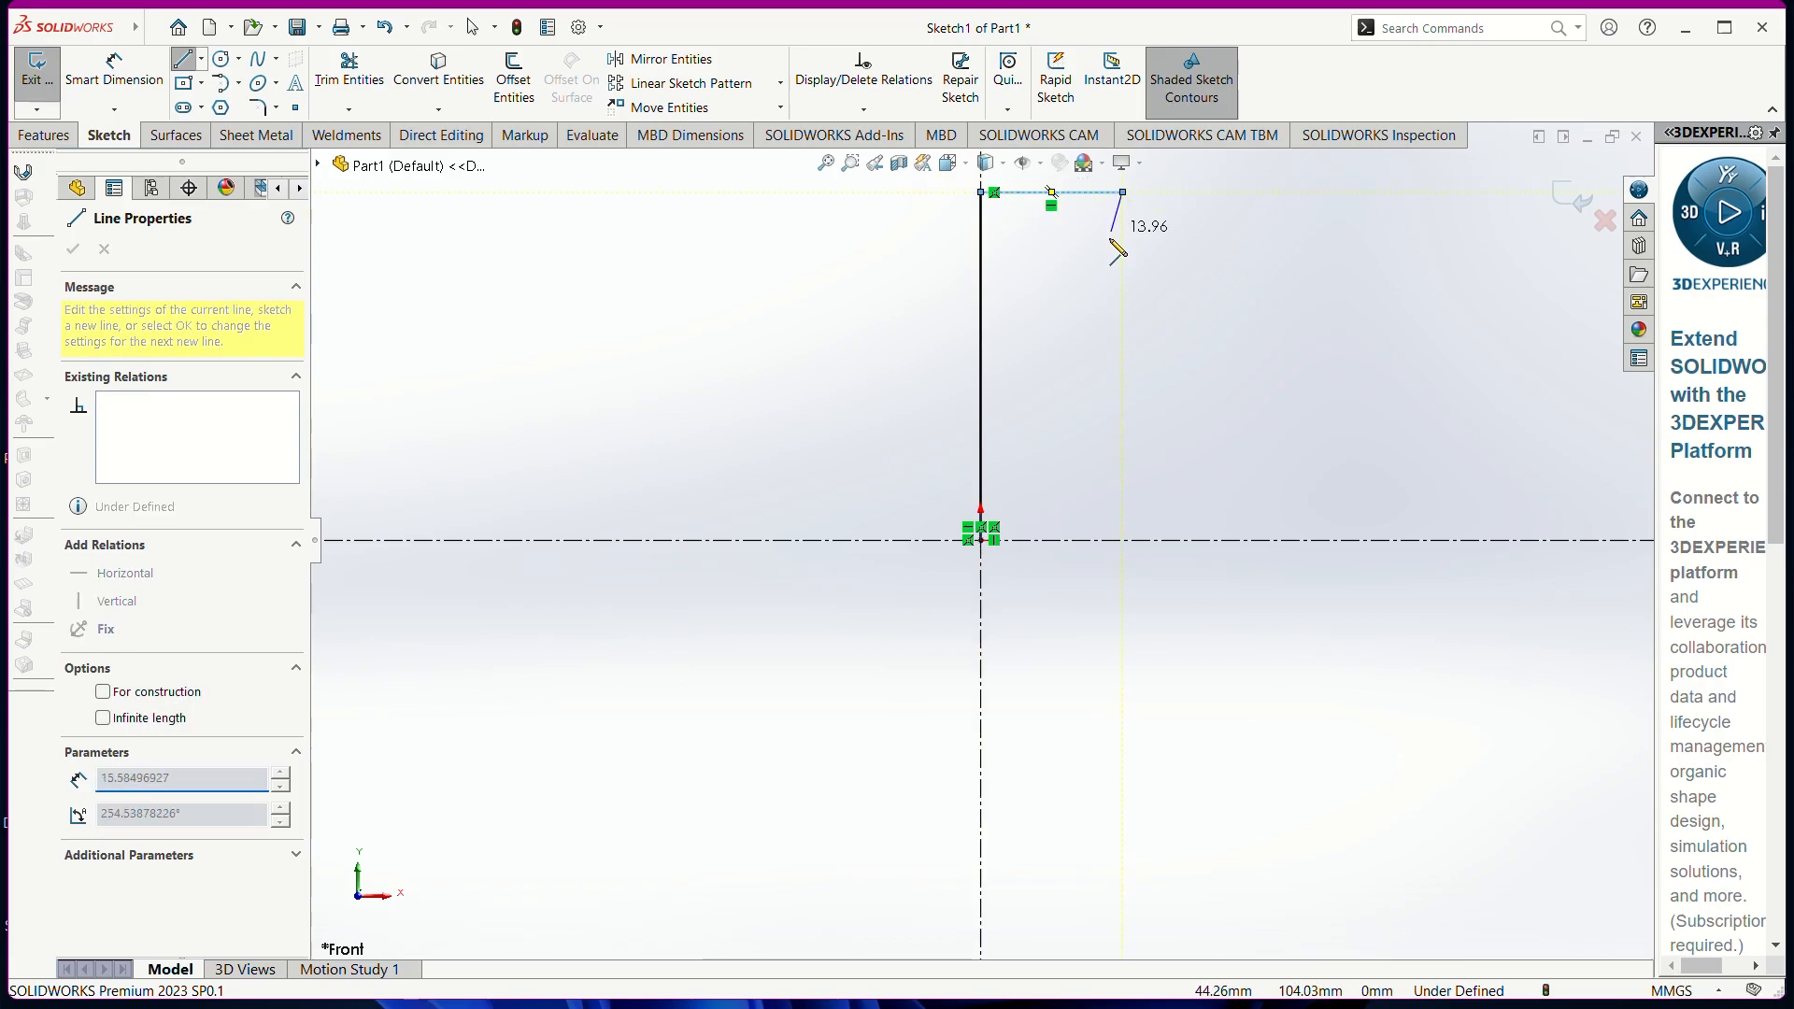
left_click(1148, 296)
left_click(1269, 294)
left_click(1269, 376)
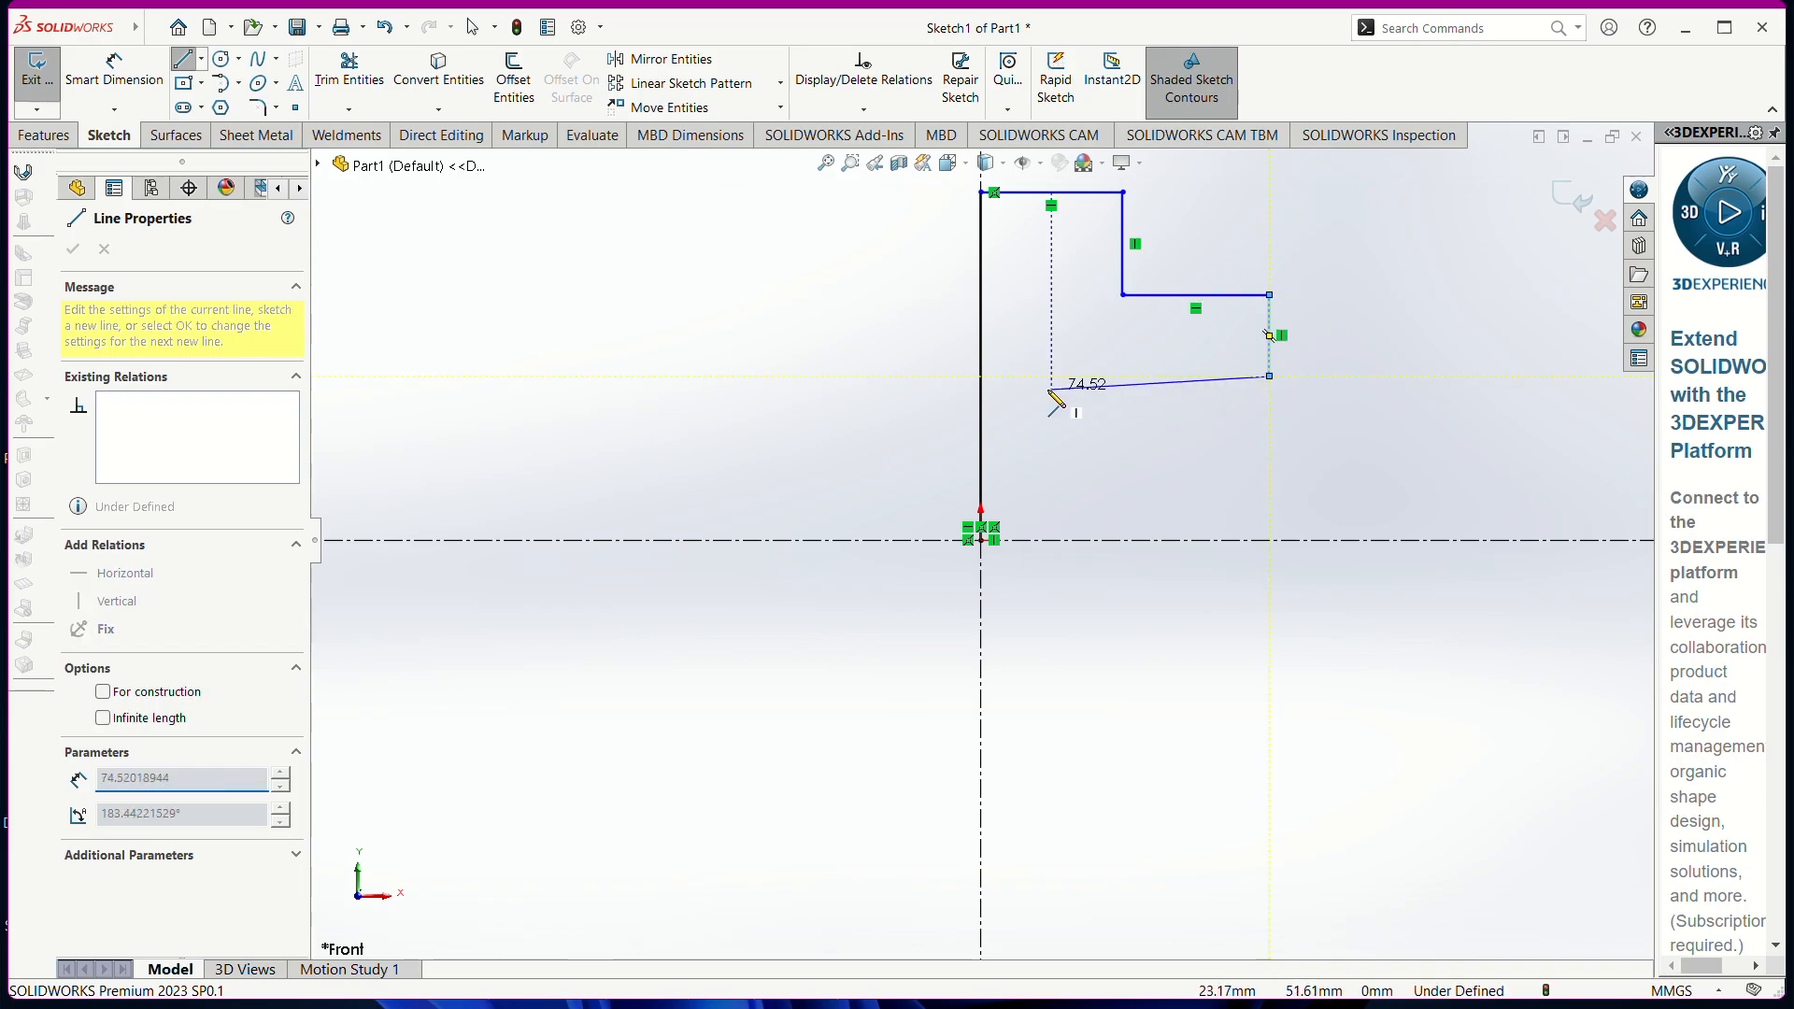
left_click(1051, 366)
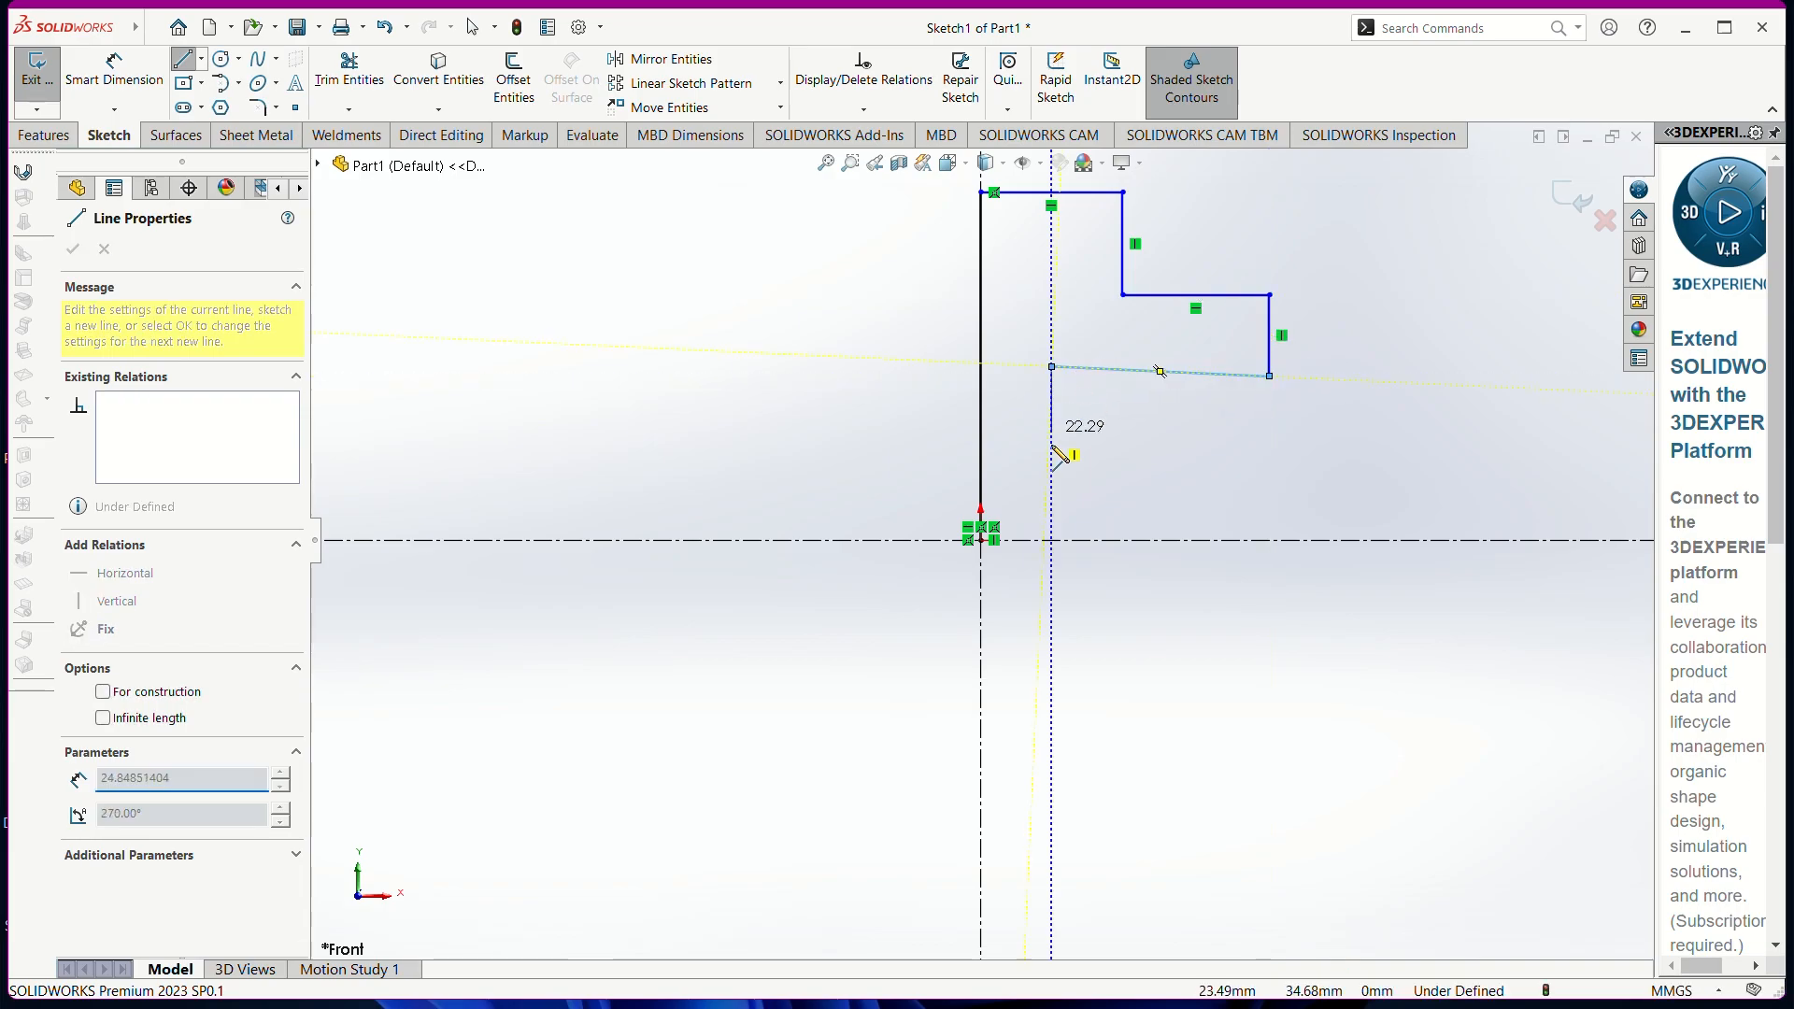
left_click(1043, 540)
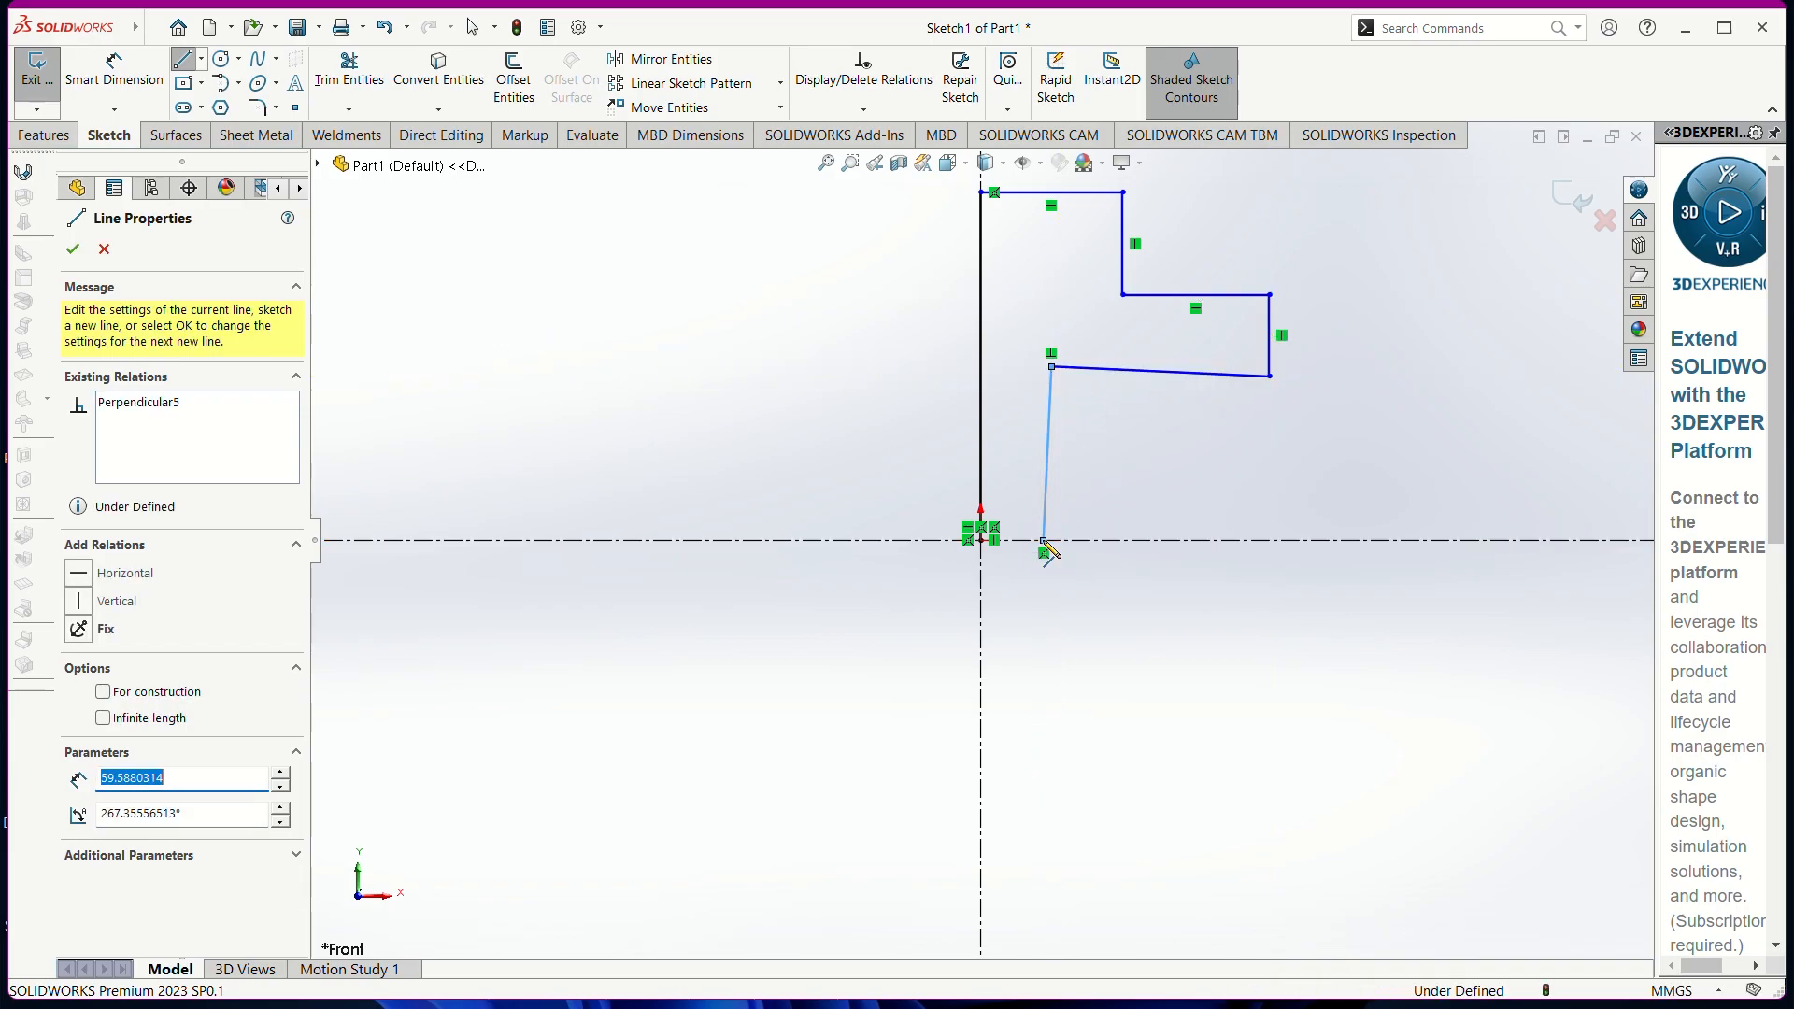
left_click(981, 541)
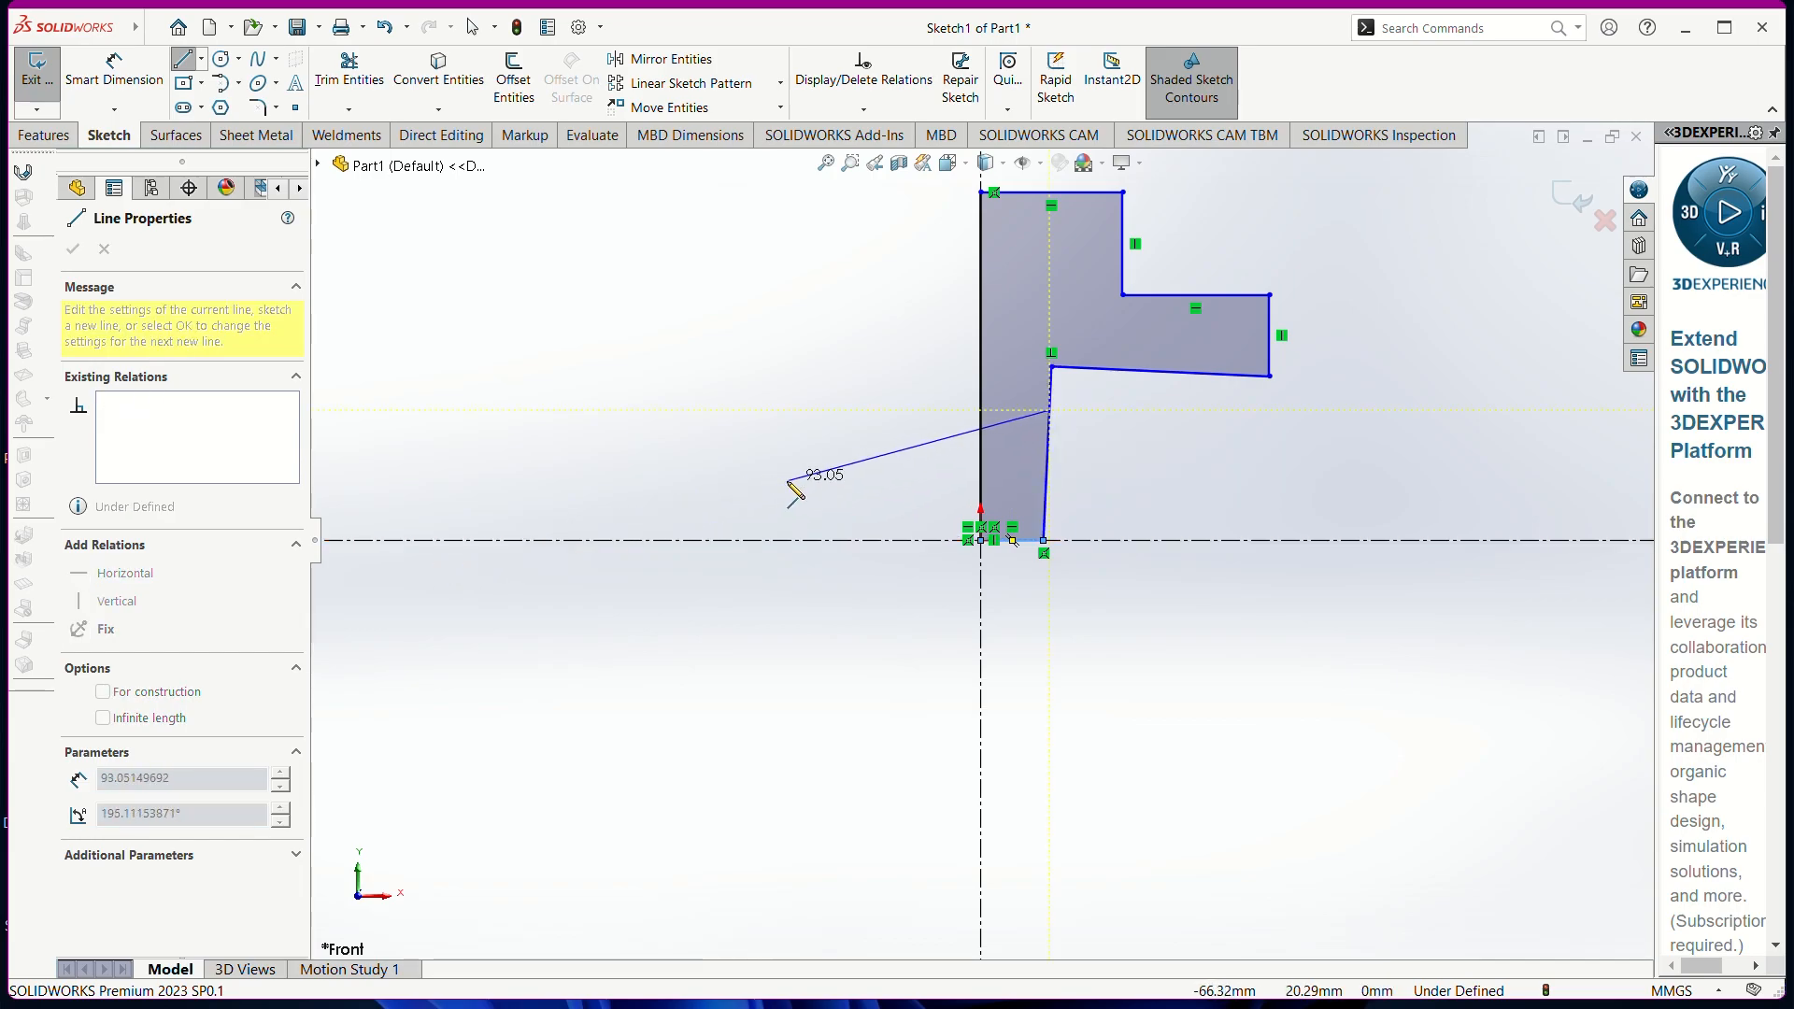
key("Escape")
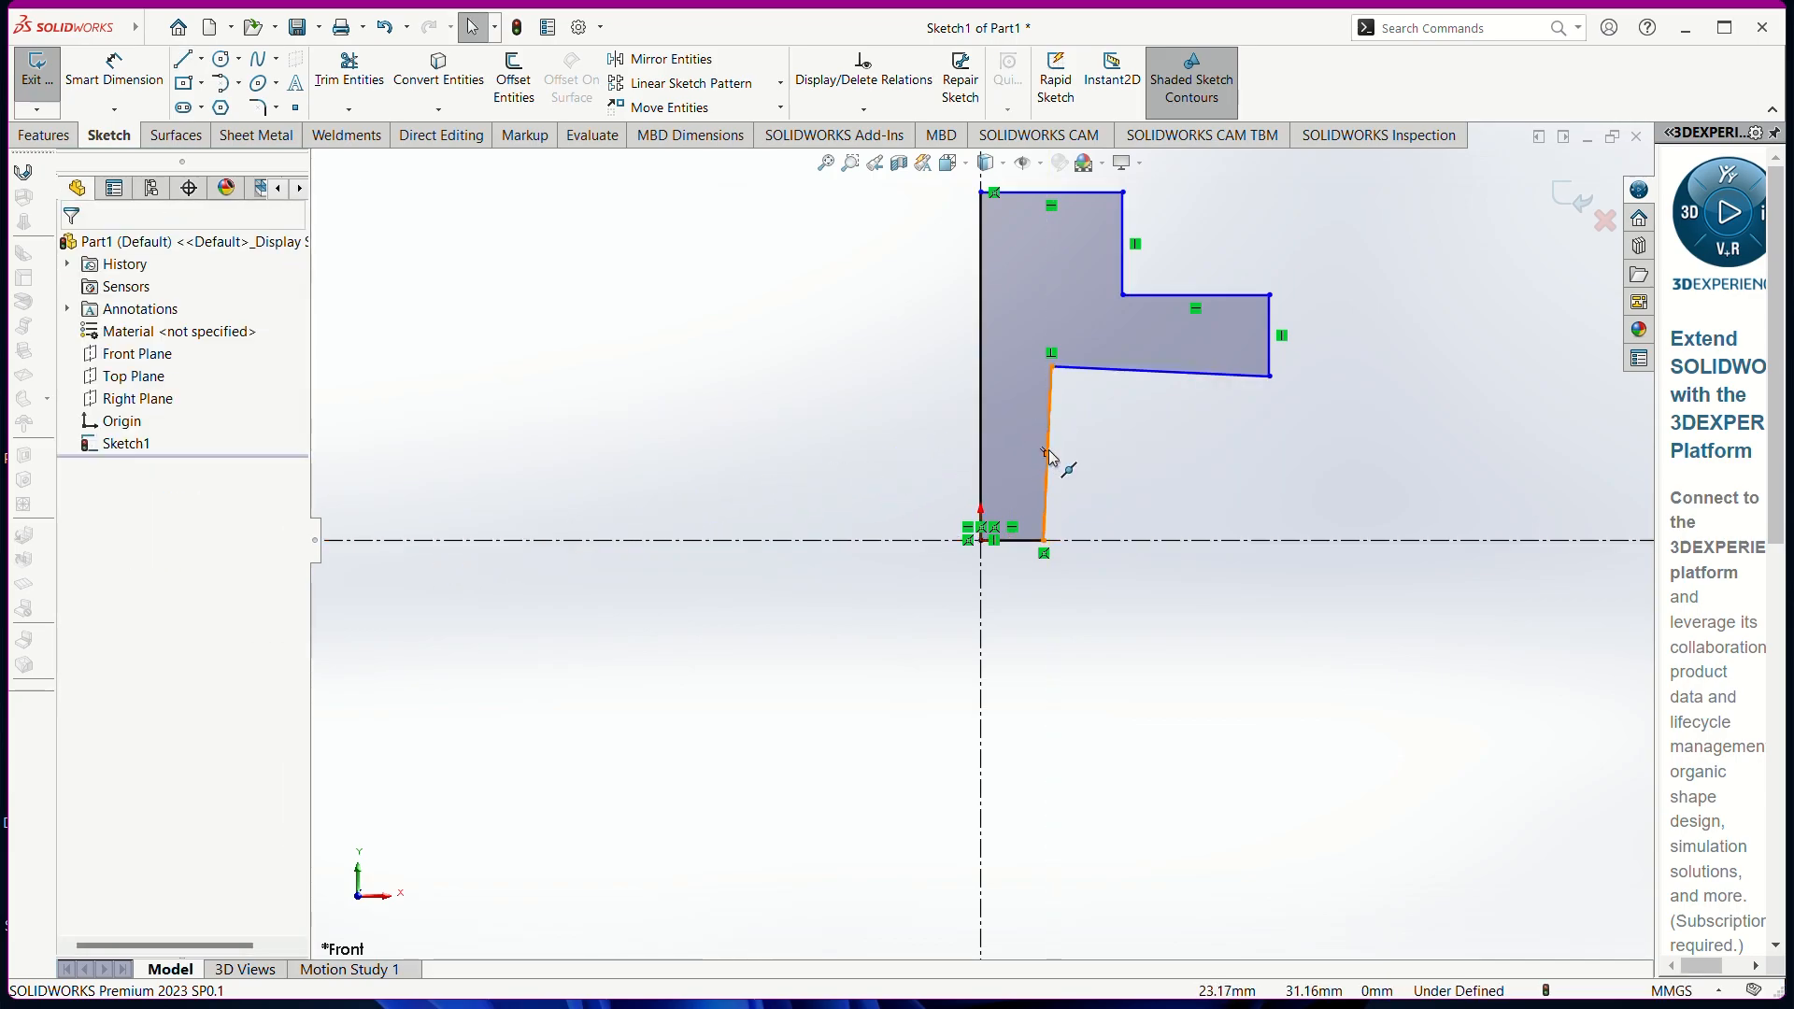
Give the slanted lower step line a Horizontal relation instead of Vertical
left_click(1050, 455)
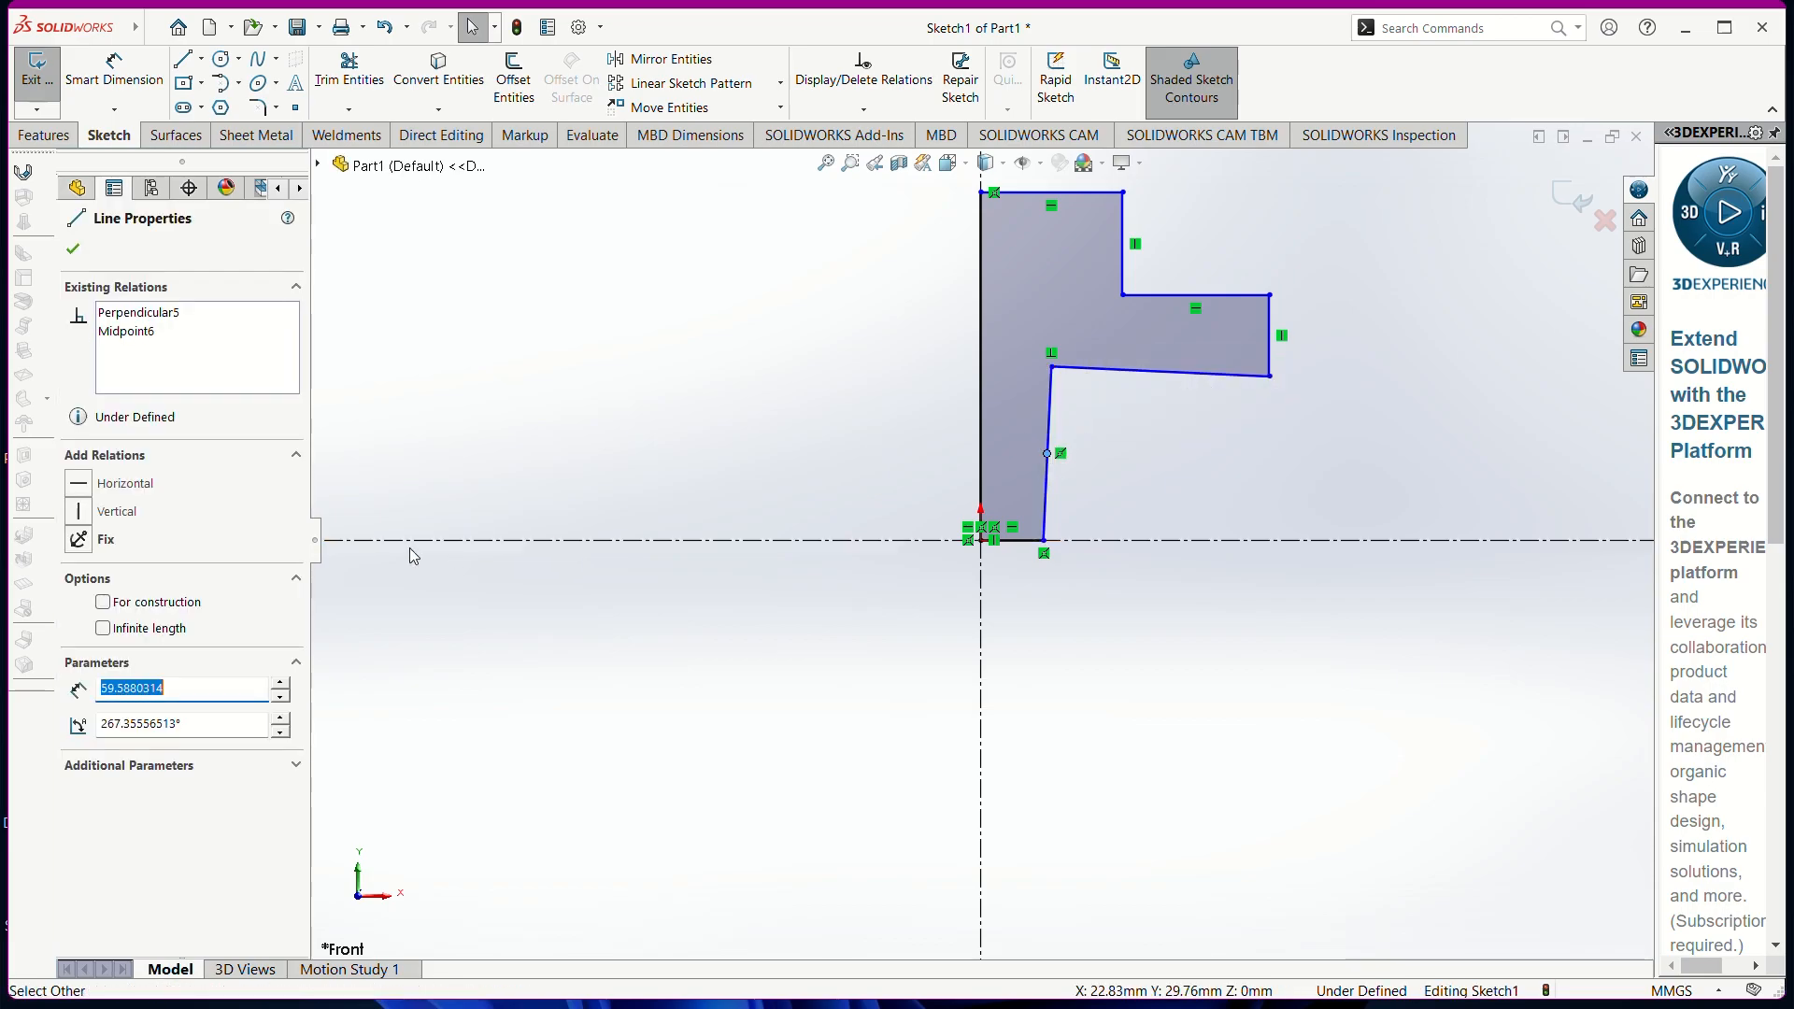
left_click(118, 514)
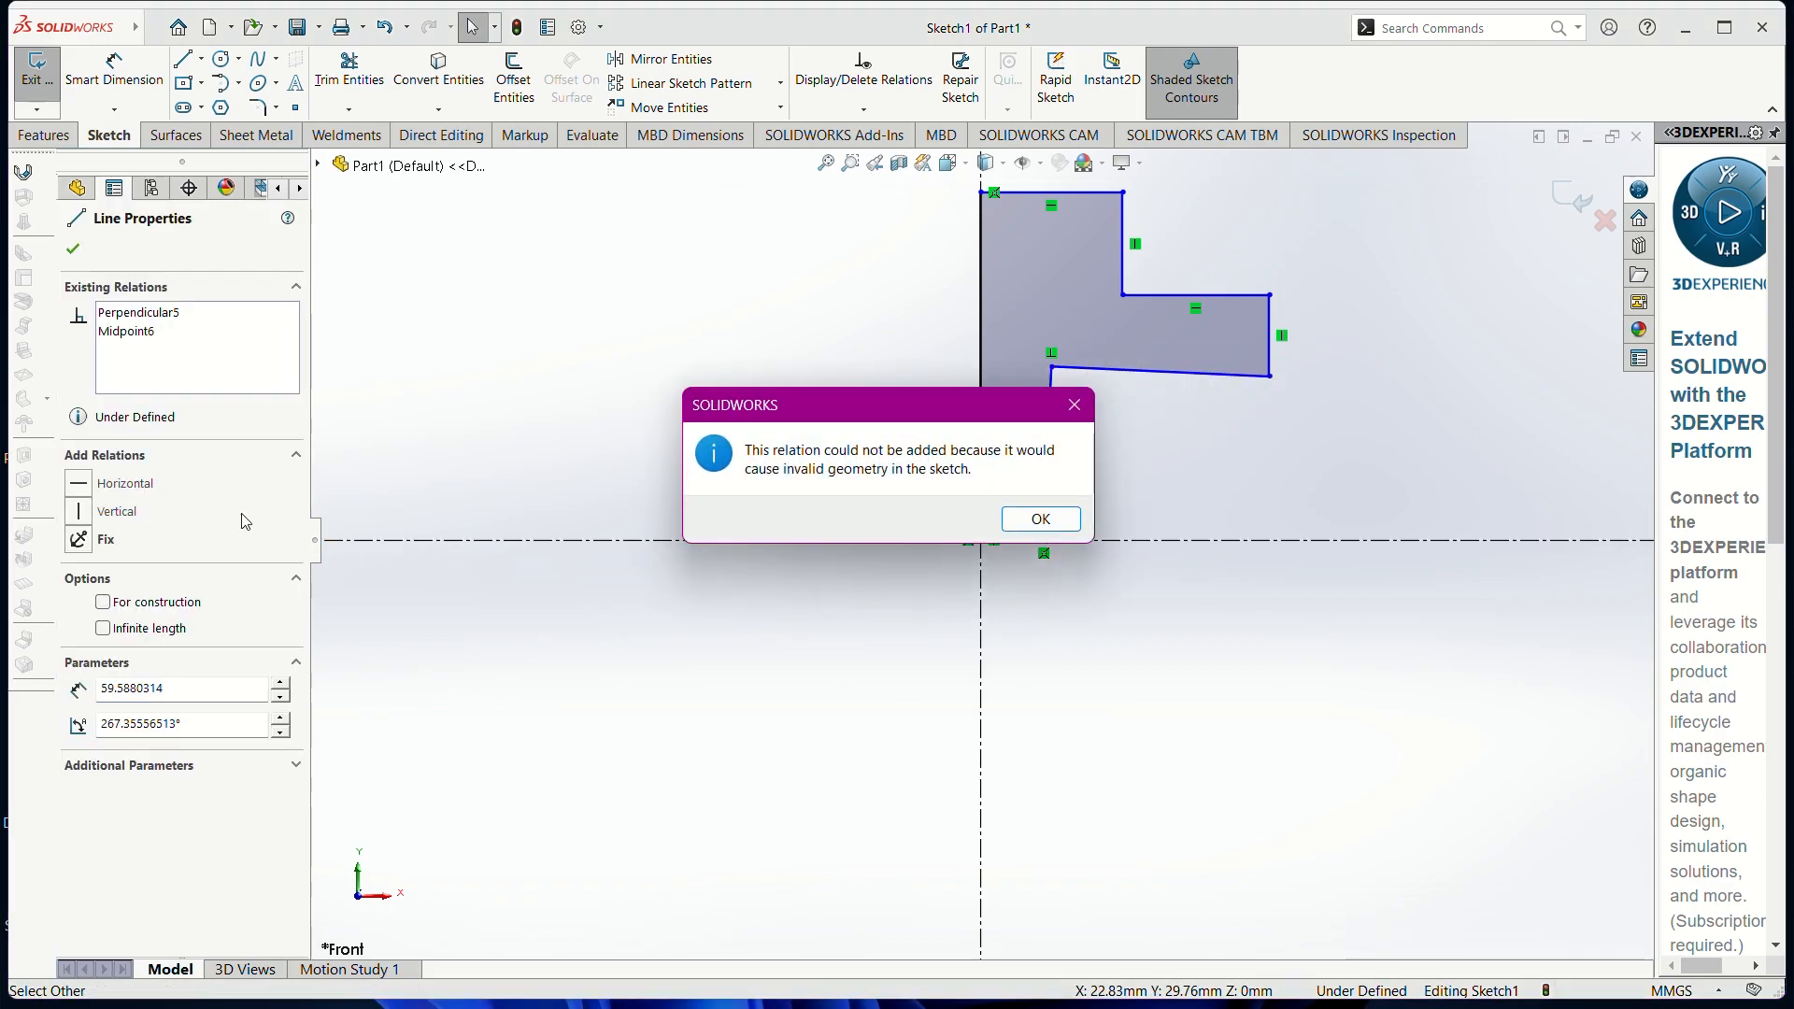
left_click(1038, 520)
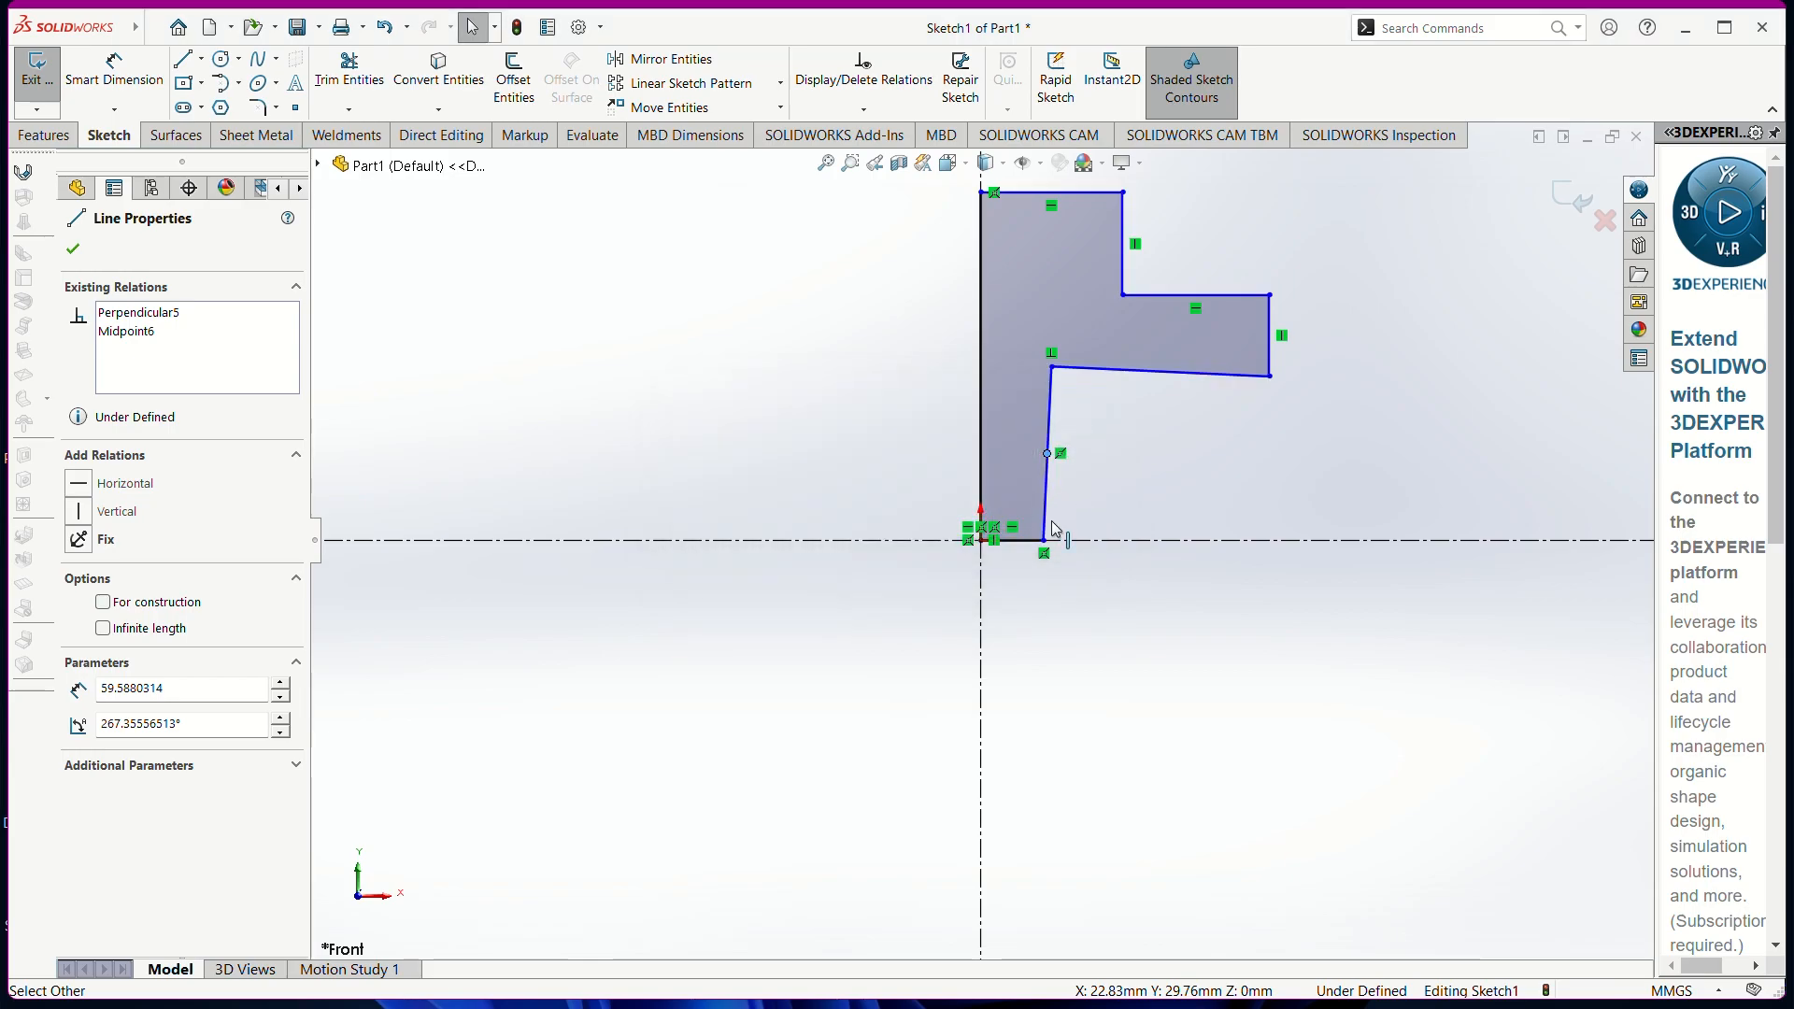
key("ctrl+z")
key("ctrl+z")
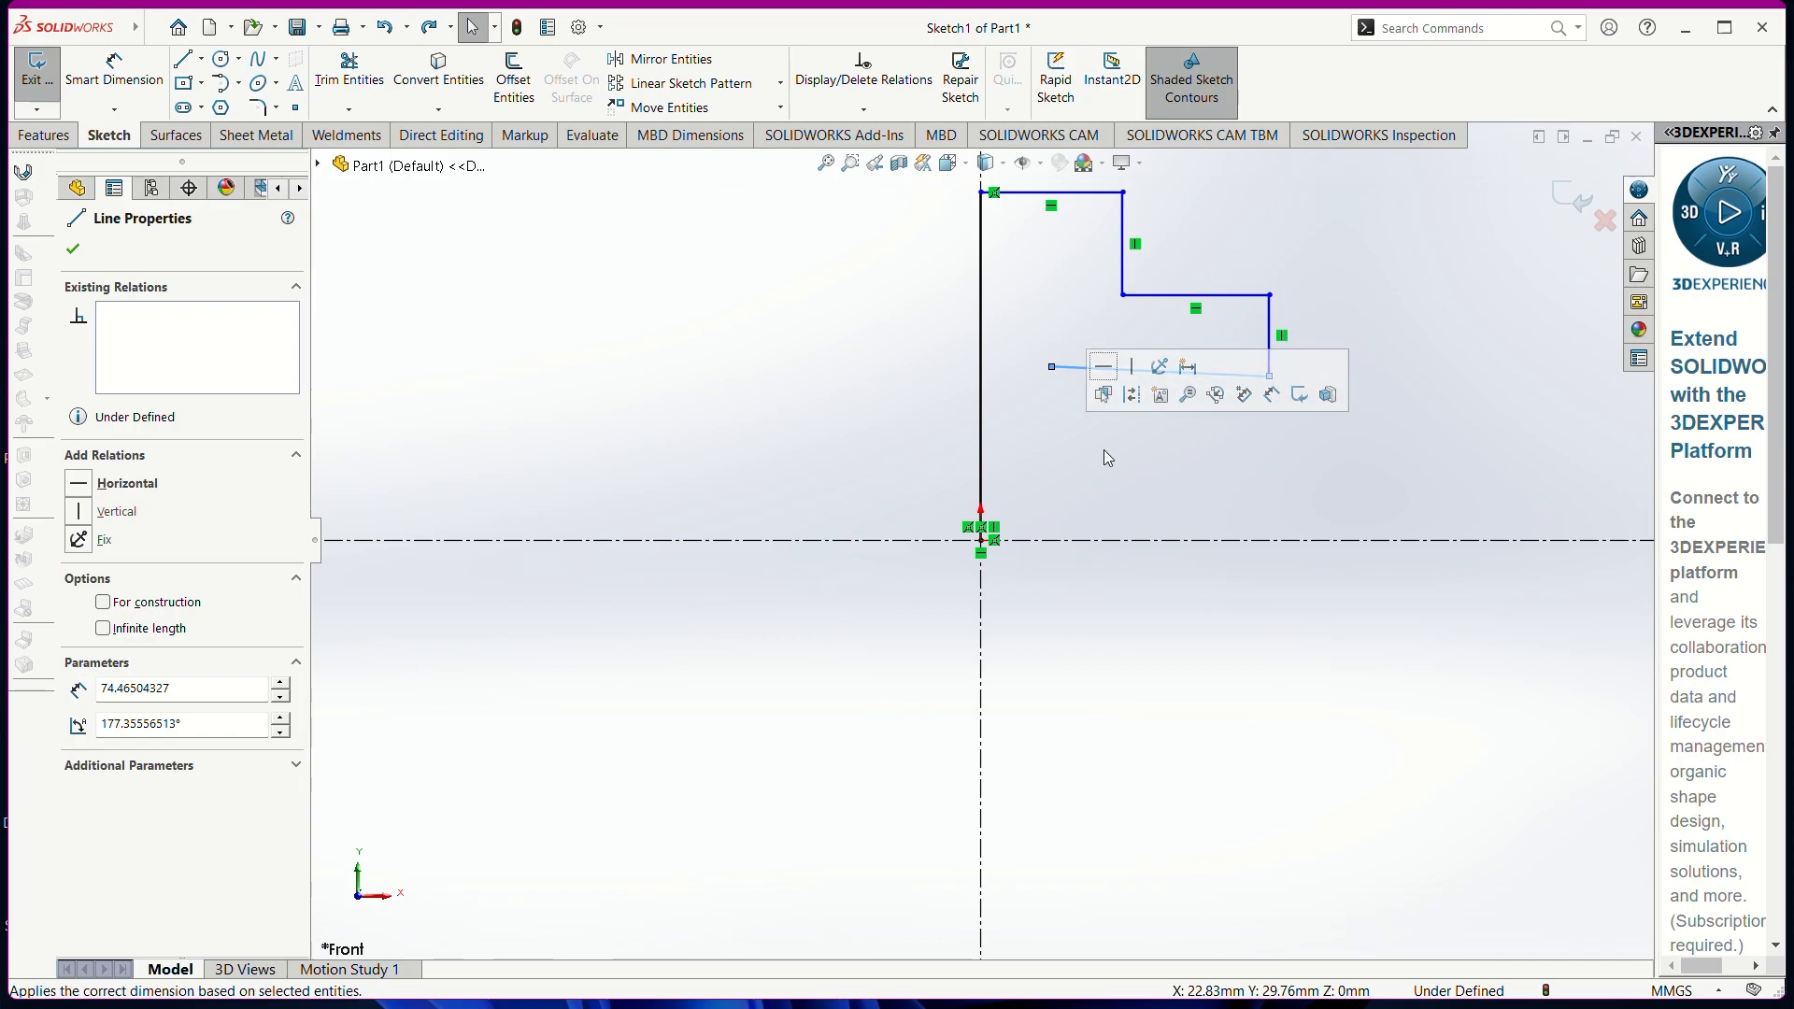
left_click(1093, 368)
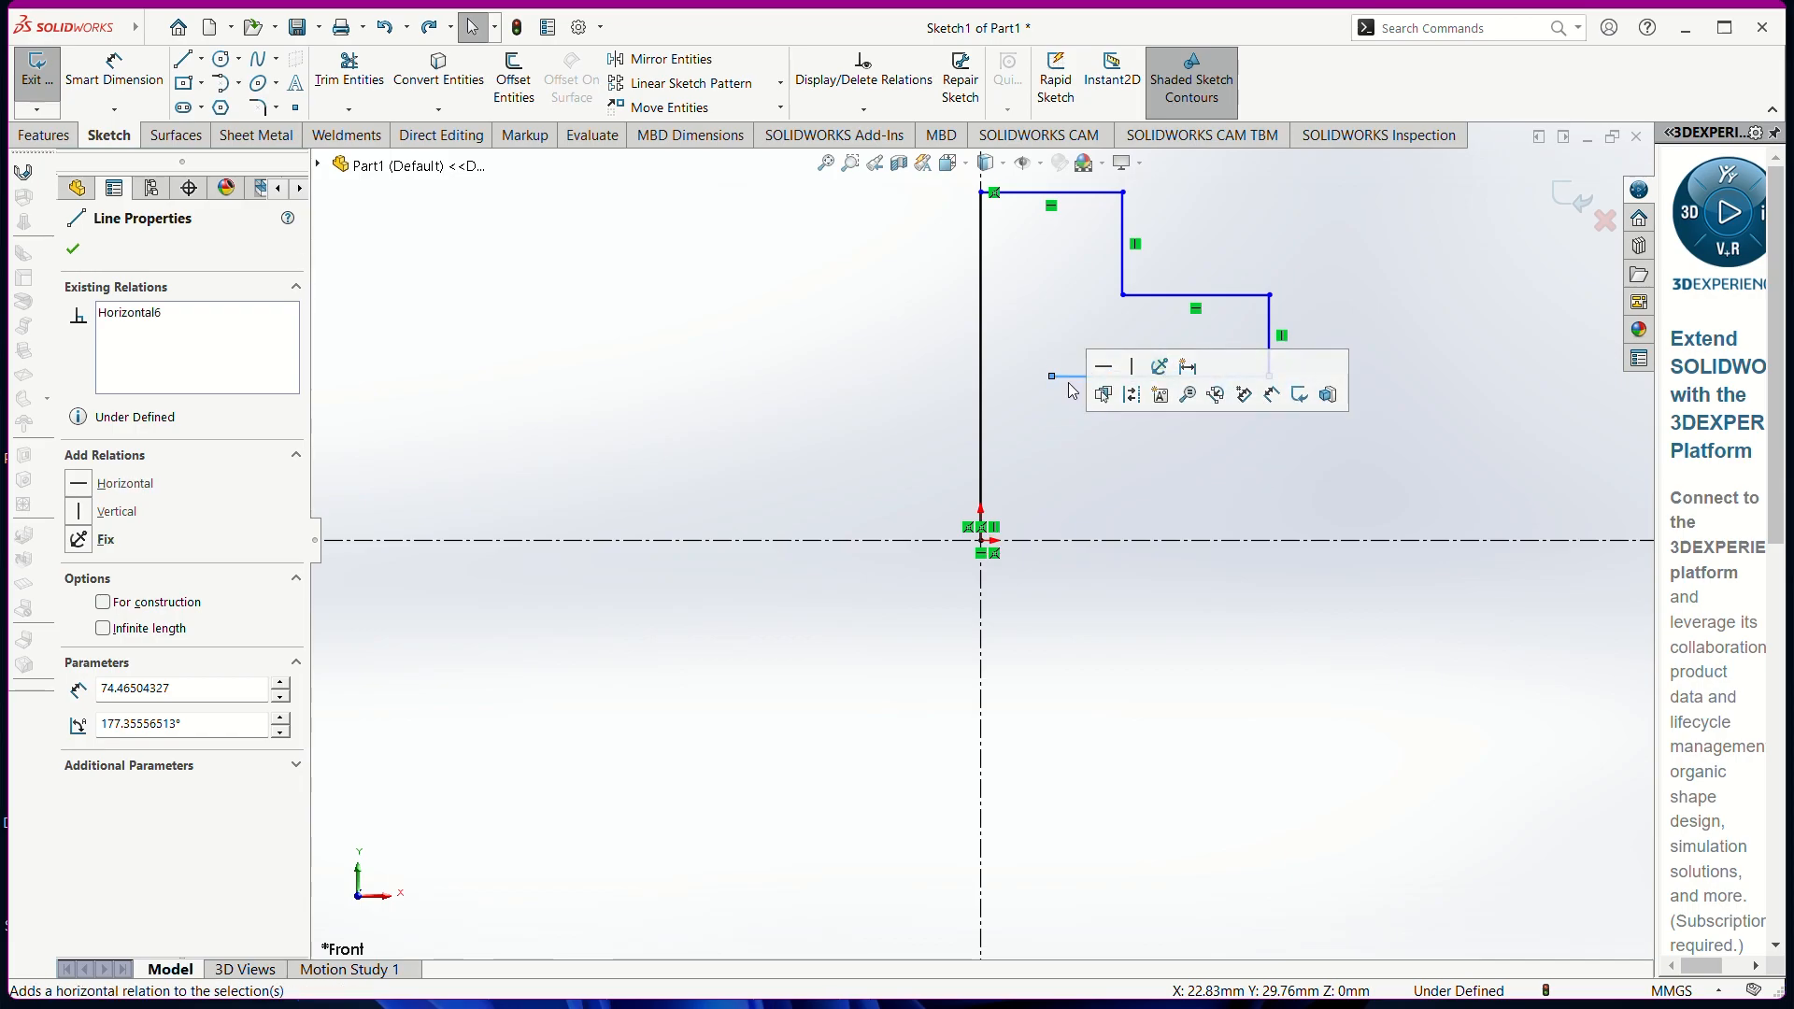
left_click(72, 249)
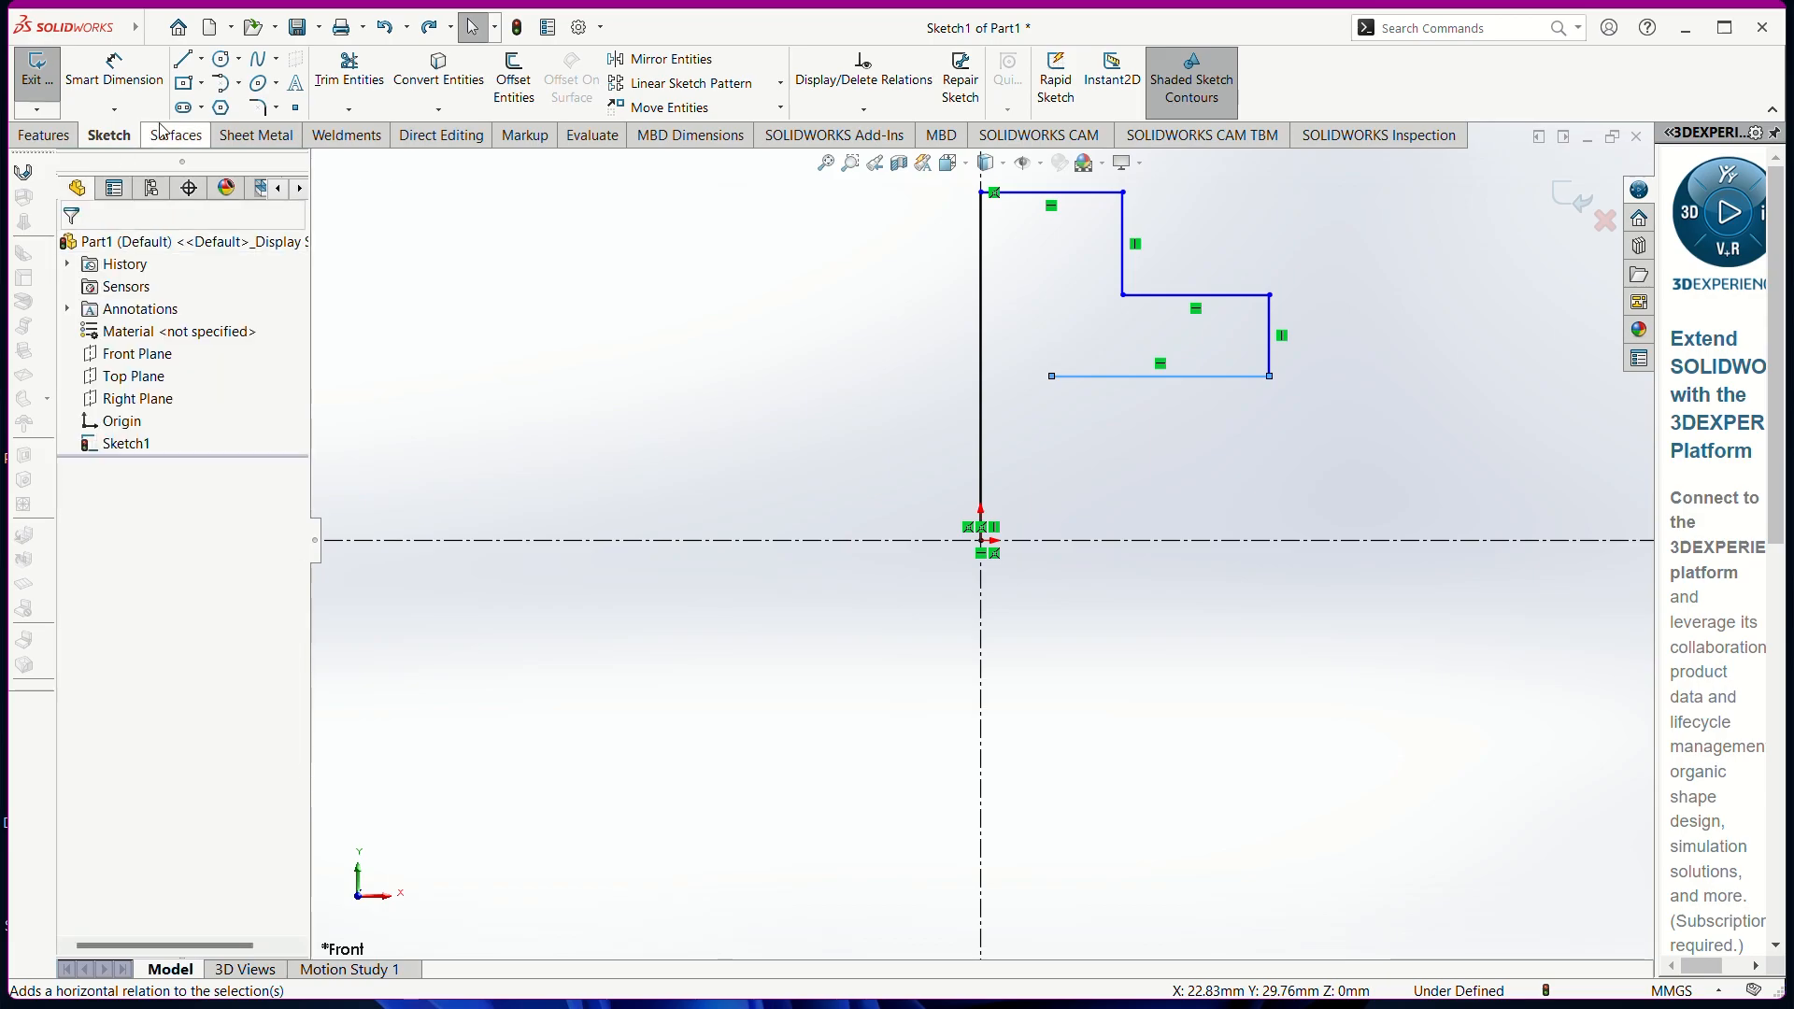
Draw a vertical line down to the centerline and a bottom line back to the origin
left_click(183, 66)
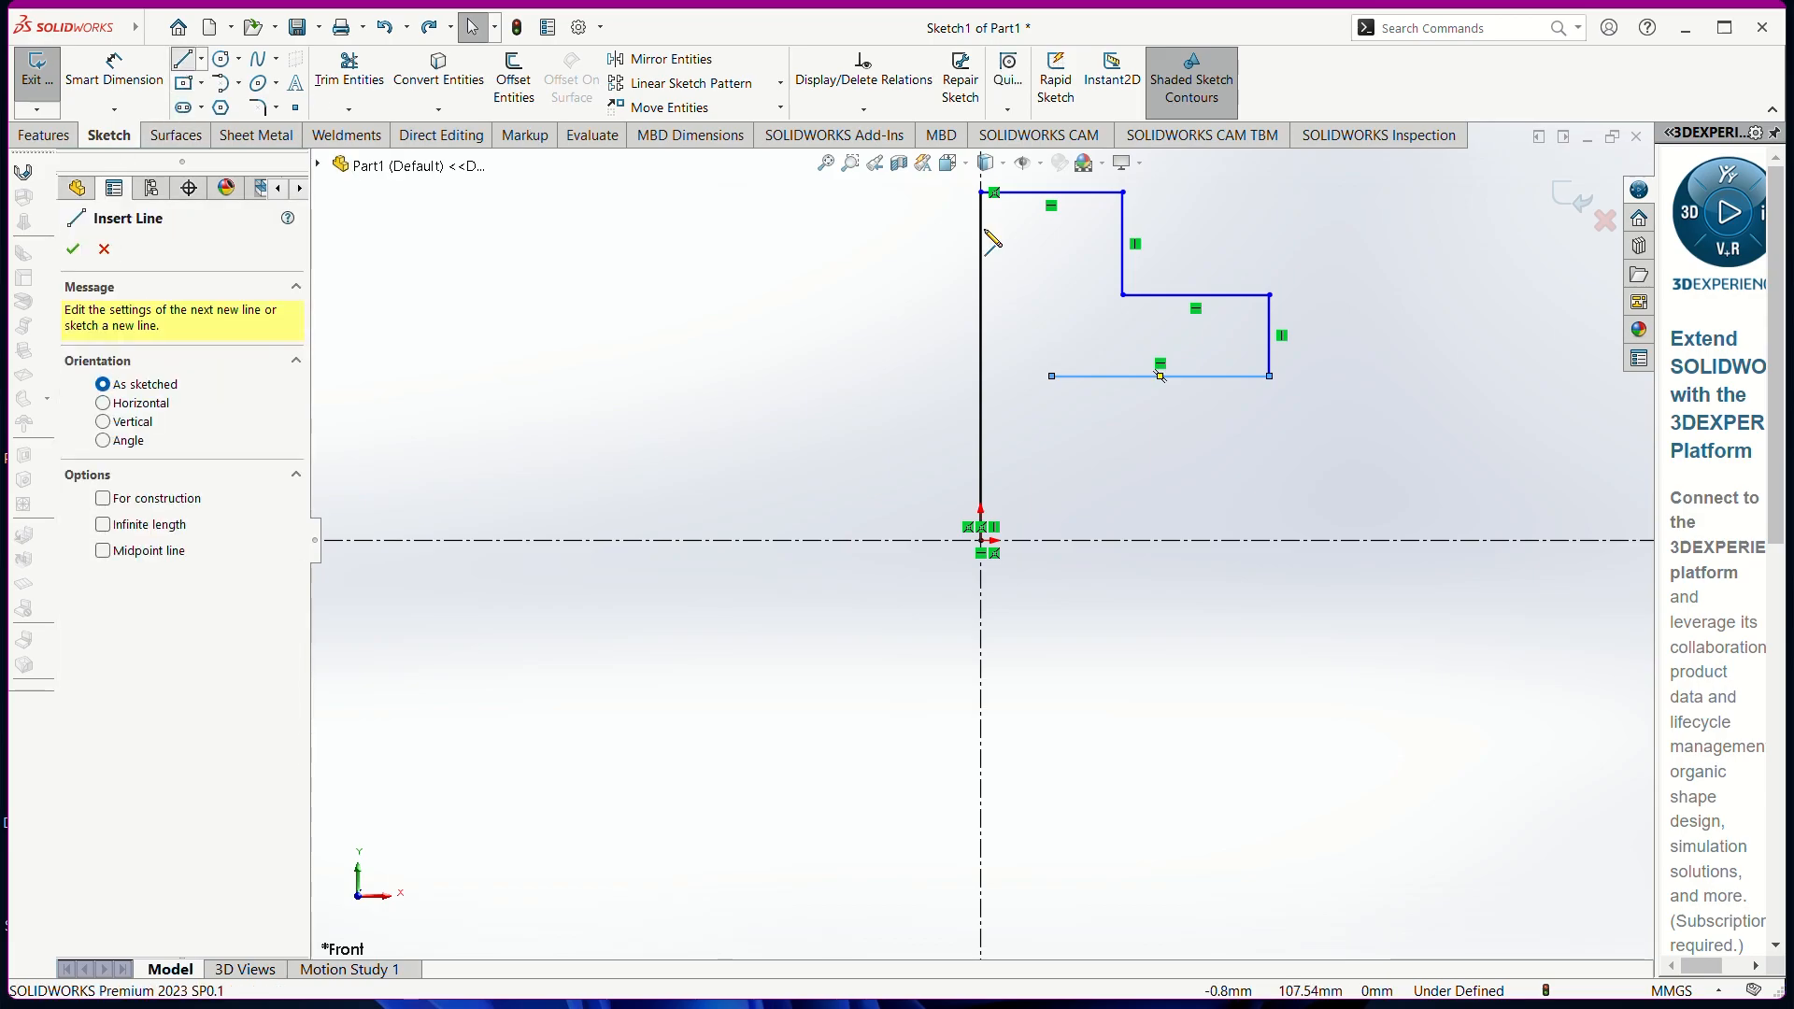
left_click(1052, 376)
left_click(1051, 540)
left_click(980, 540)
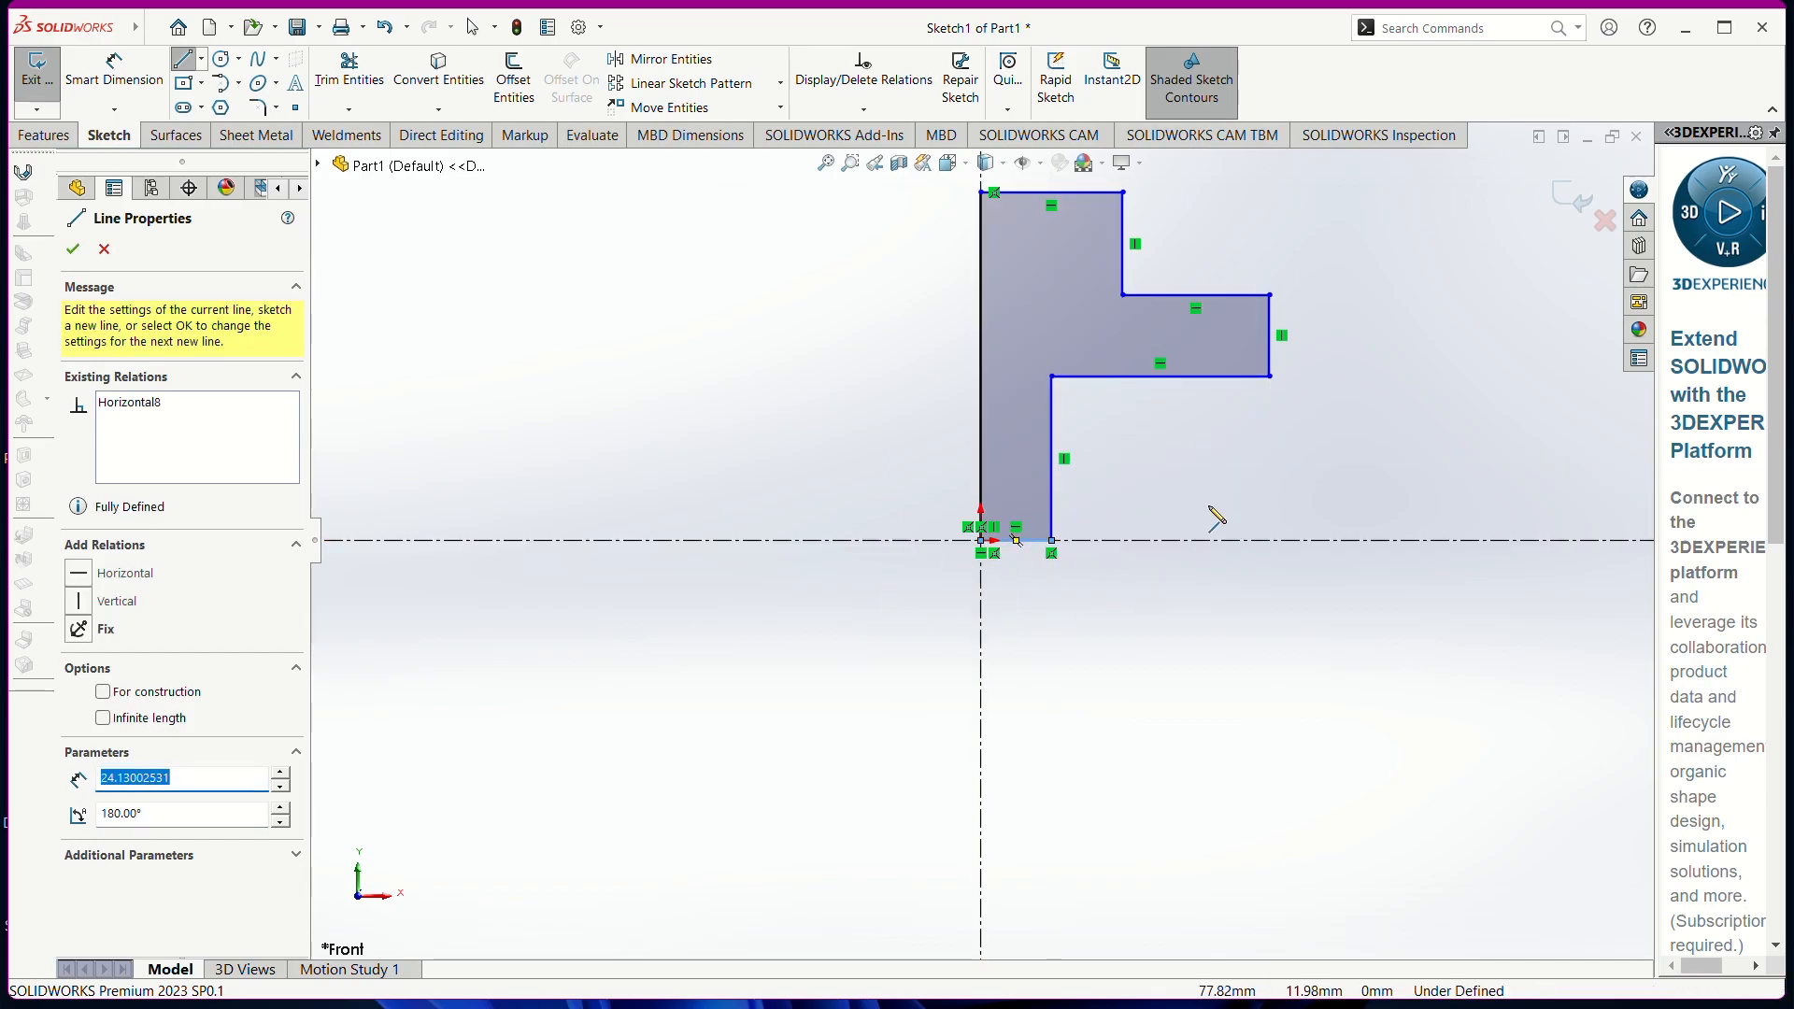
scroll(1181, 449, "up", 1)
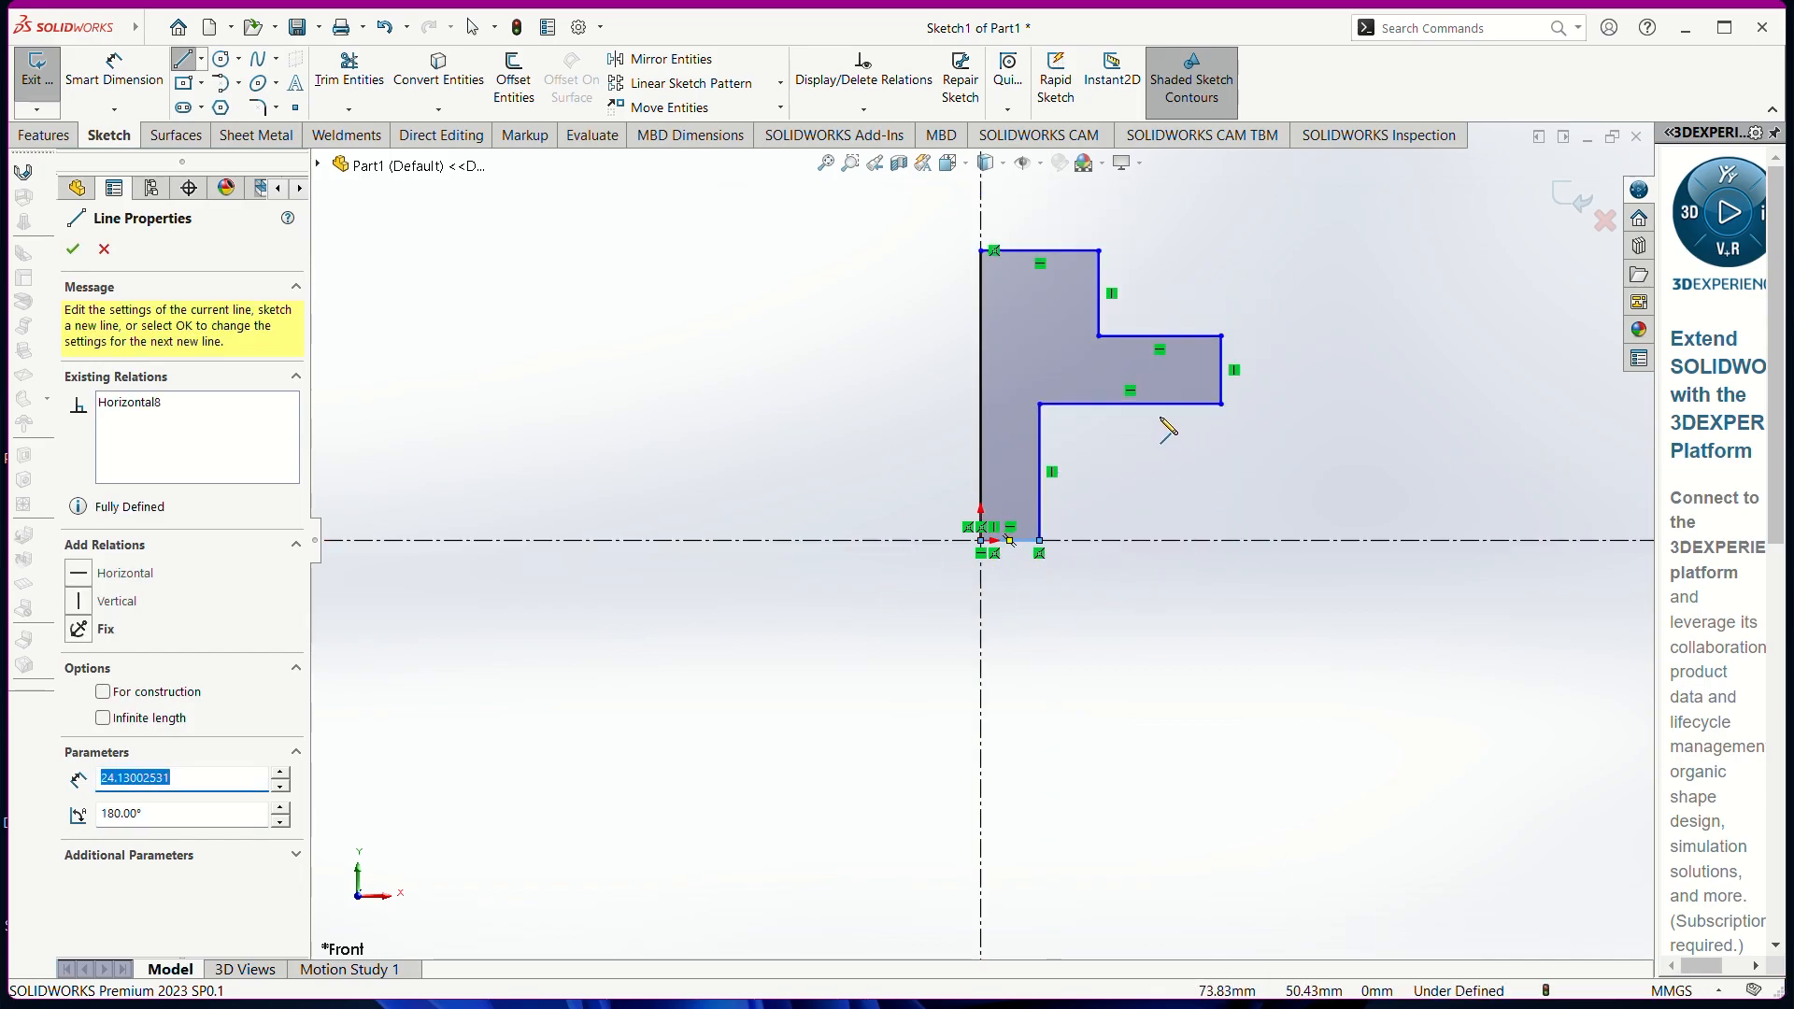
Dimension the left edge to 100 mm height and the bottom edge to 15 mm, correcting 150
left_click(84, 84)
left_click(980, 400)
left_click(813, 403)
type("100")
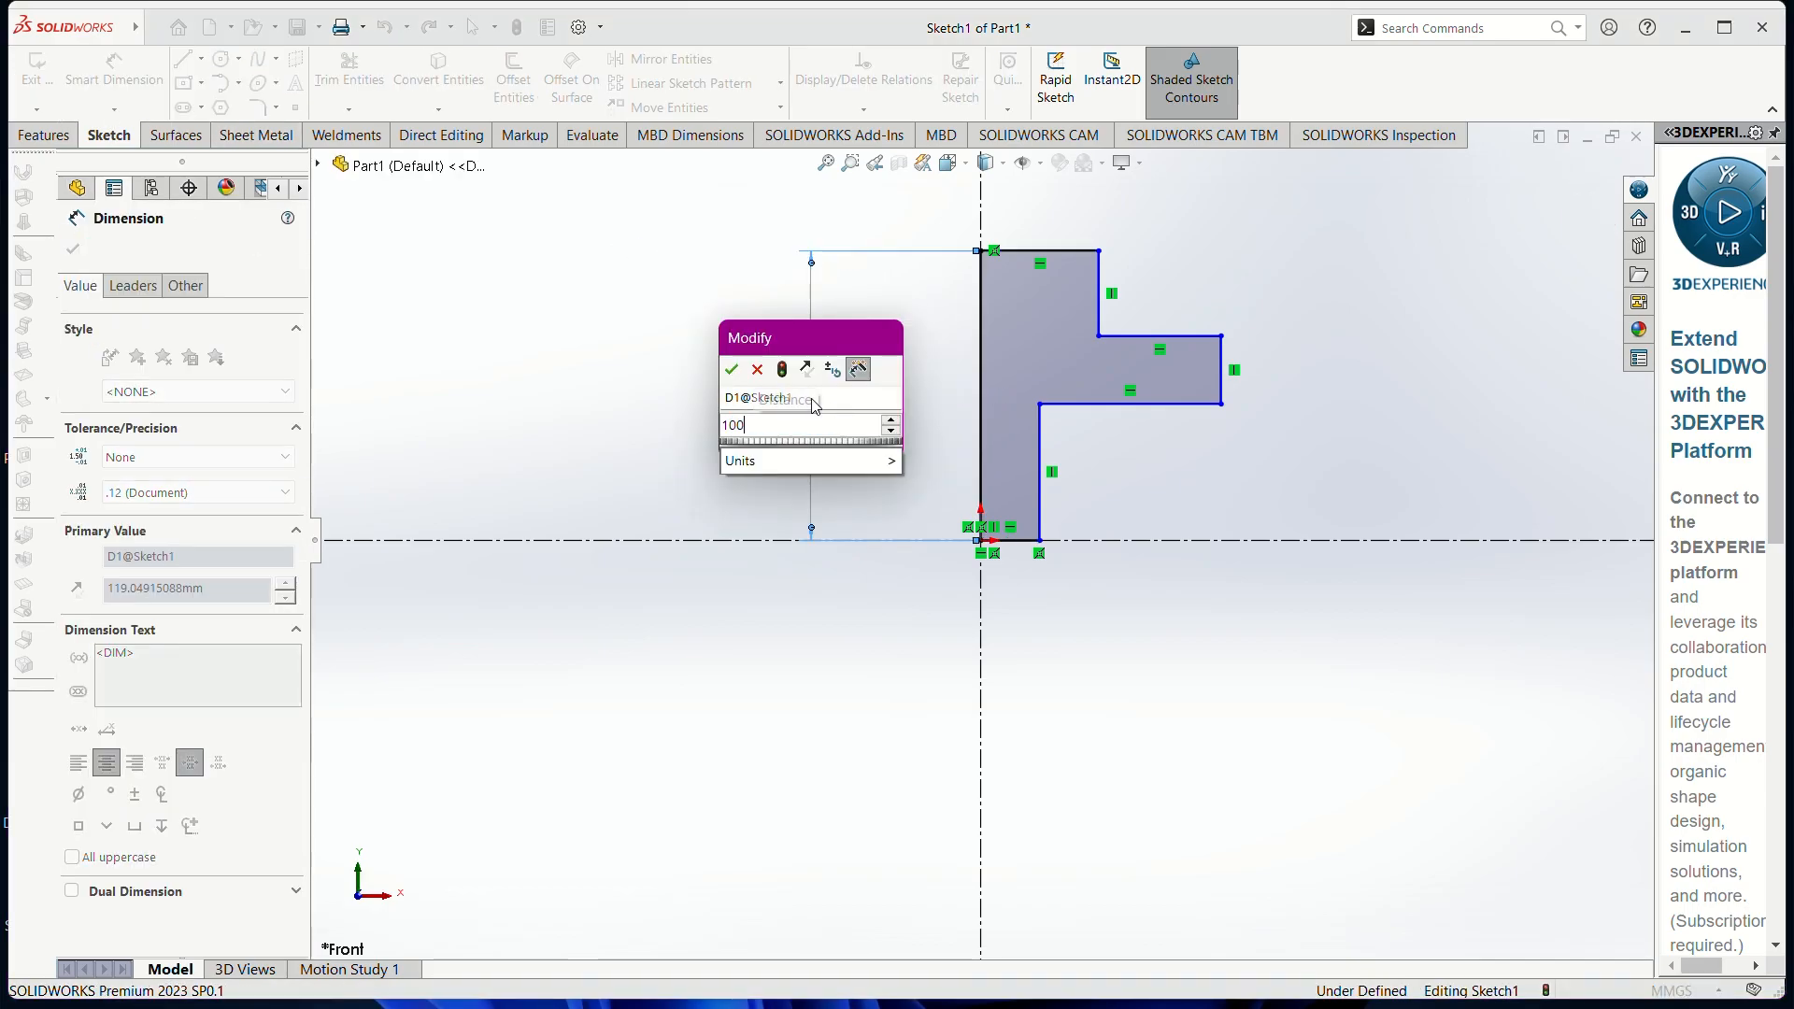
key("Return")
left_click(1014, 542)
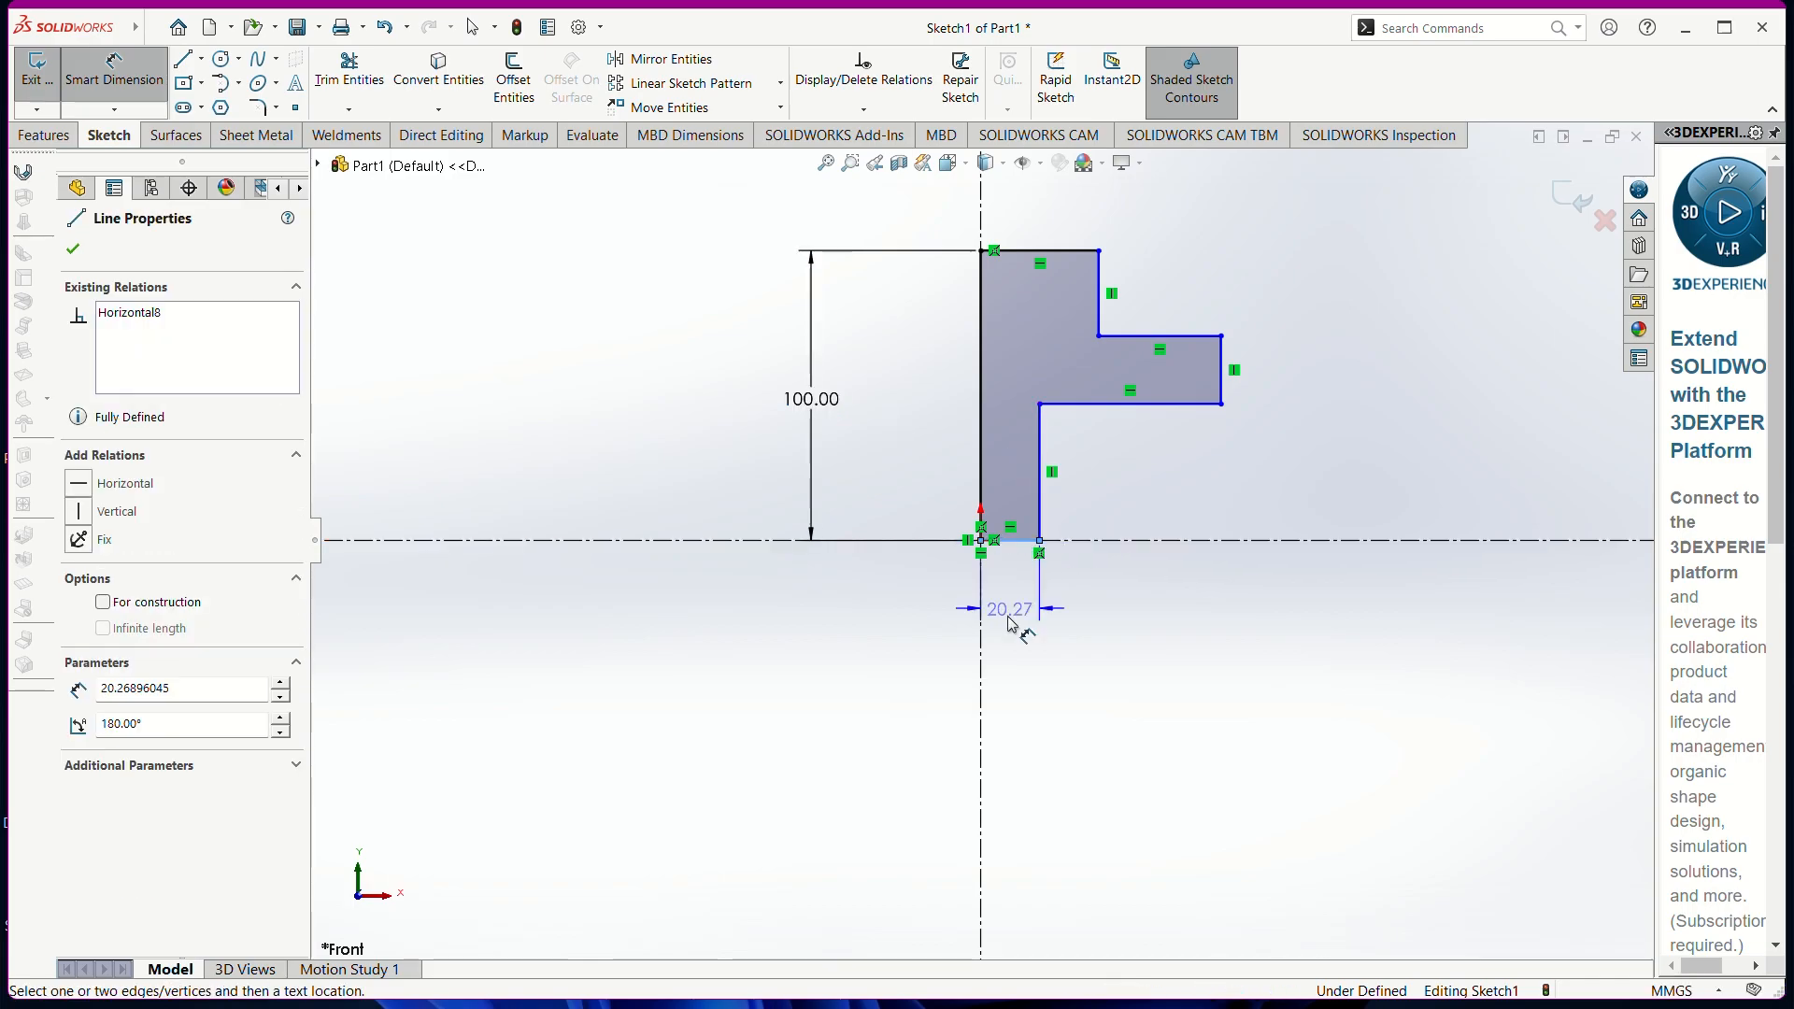
left_click(990, 727)
type("150")
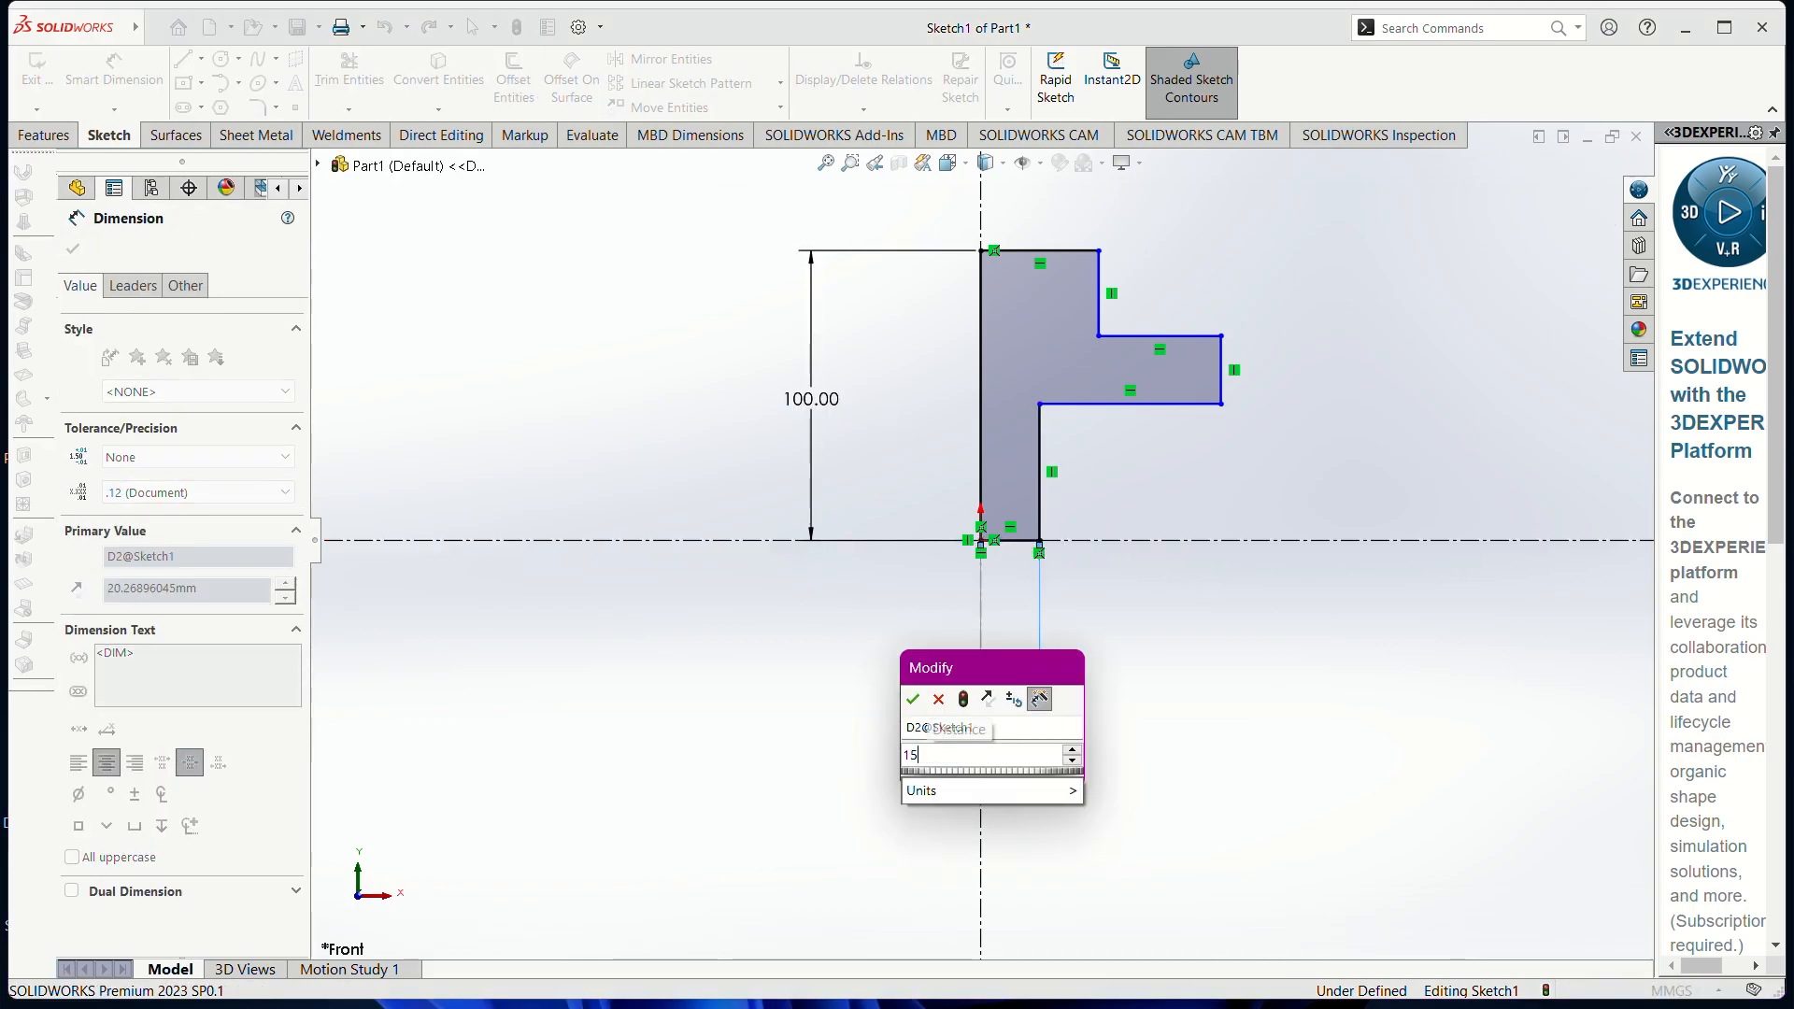
key("Return")
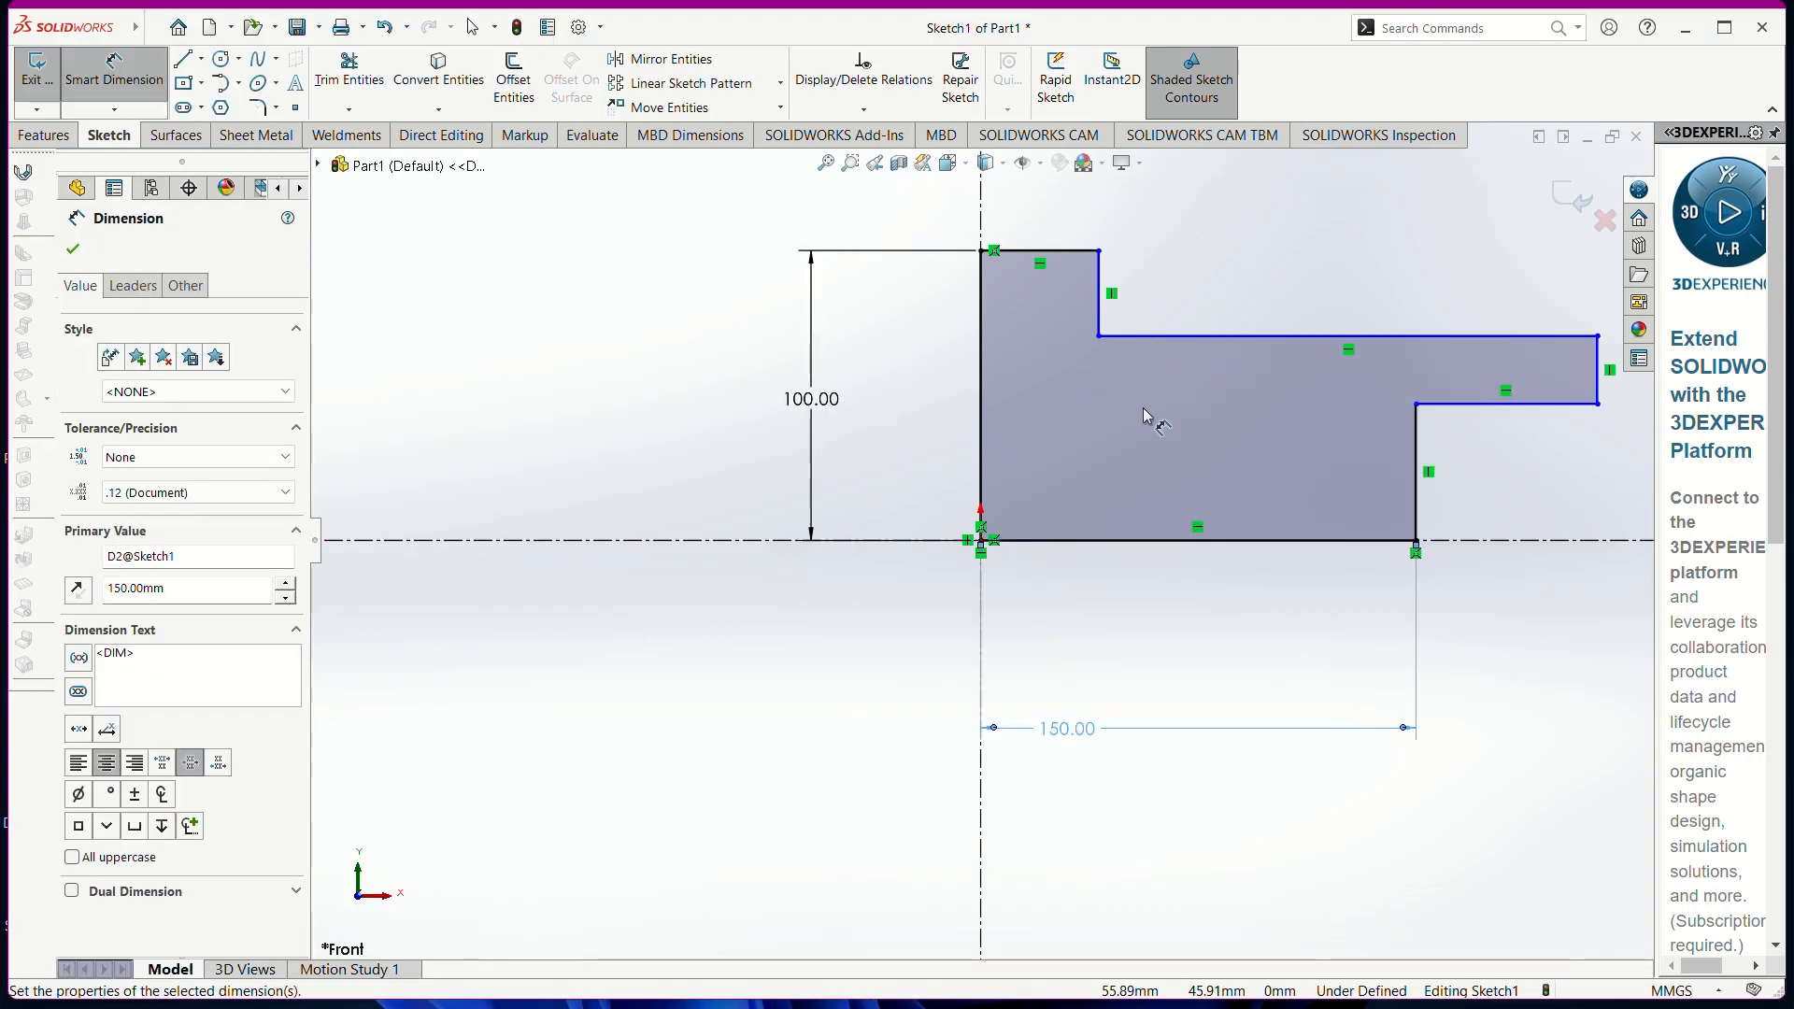
double_click(1065, 730)
type("15")
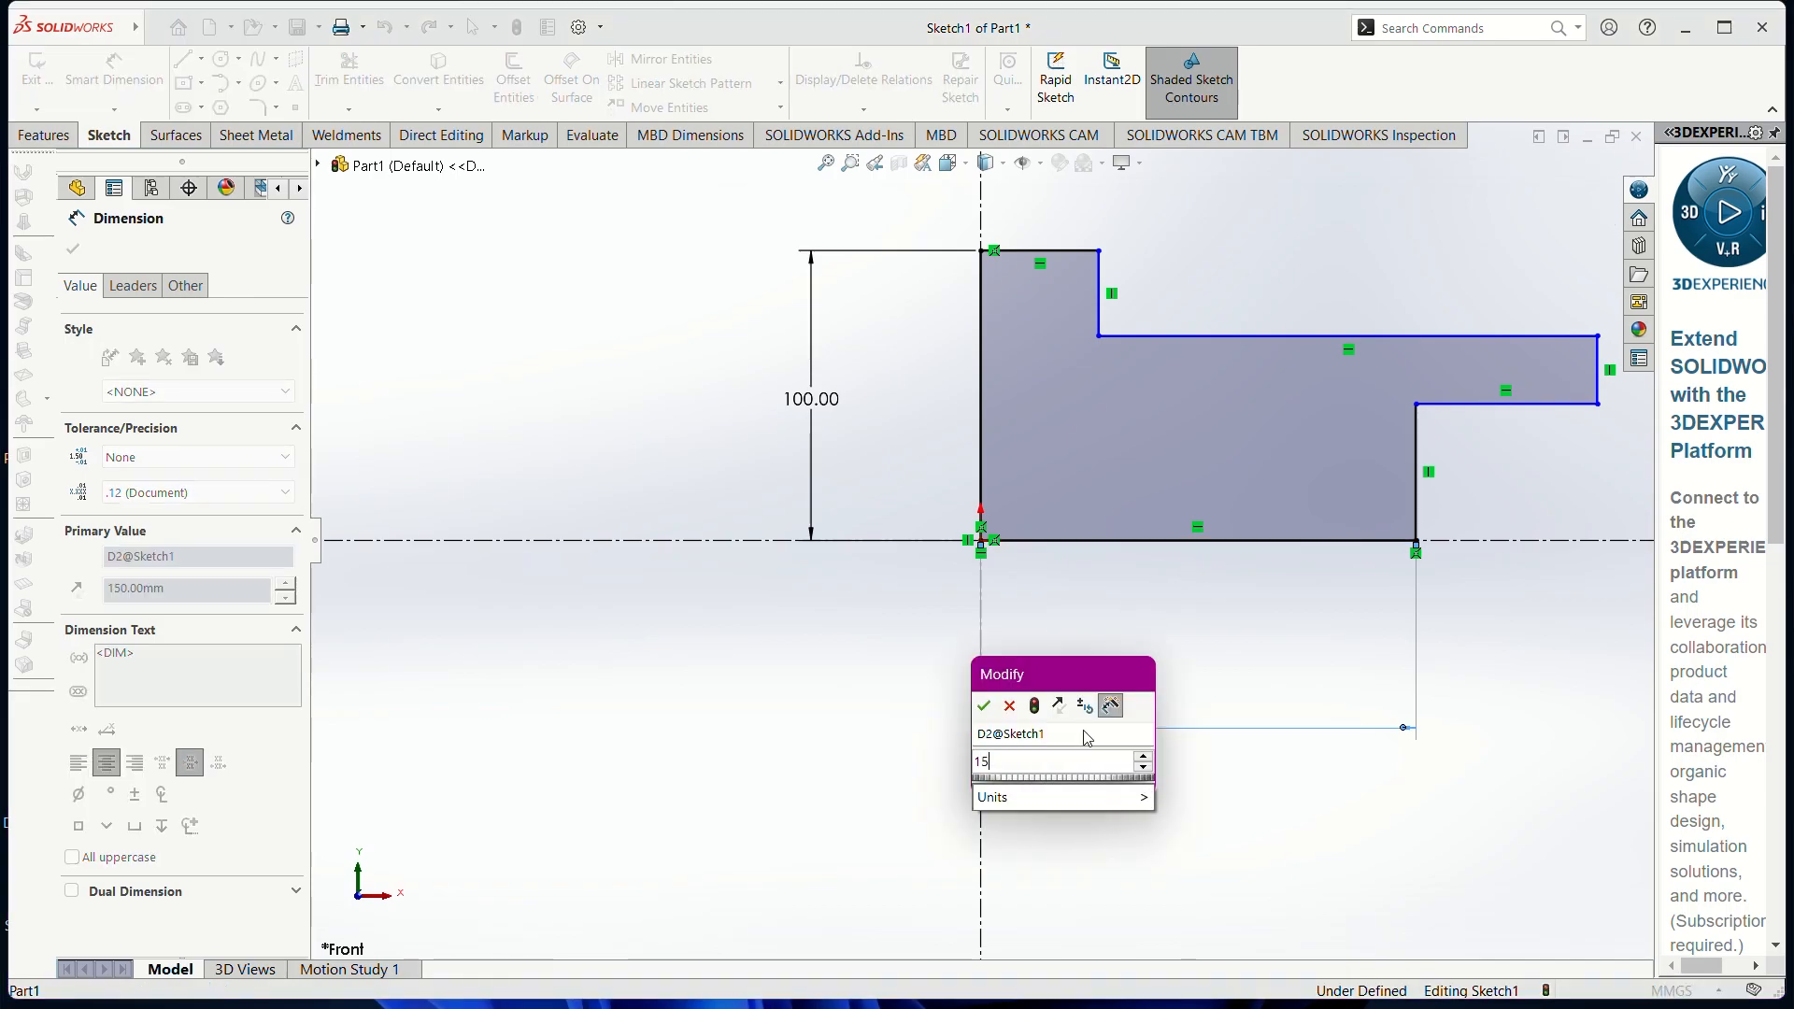
key("Return")
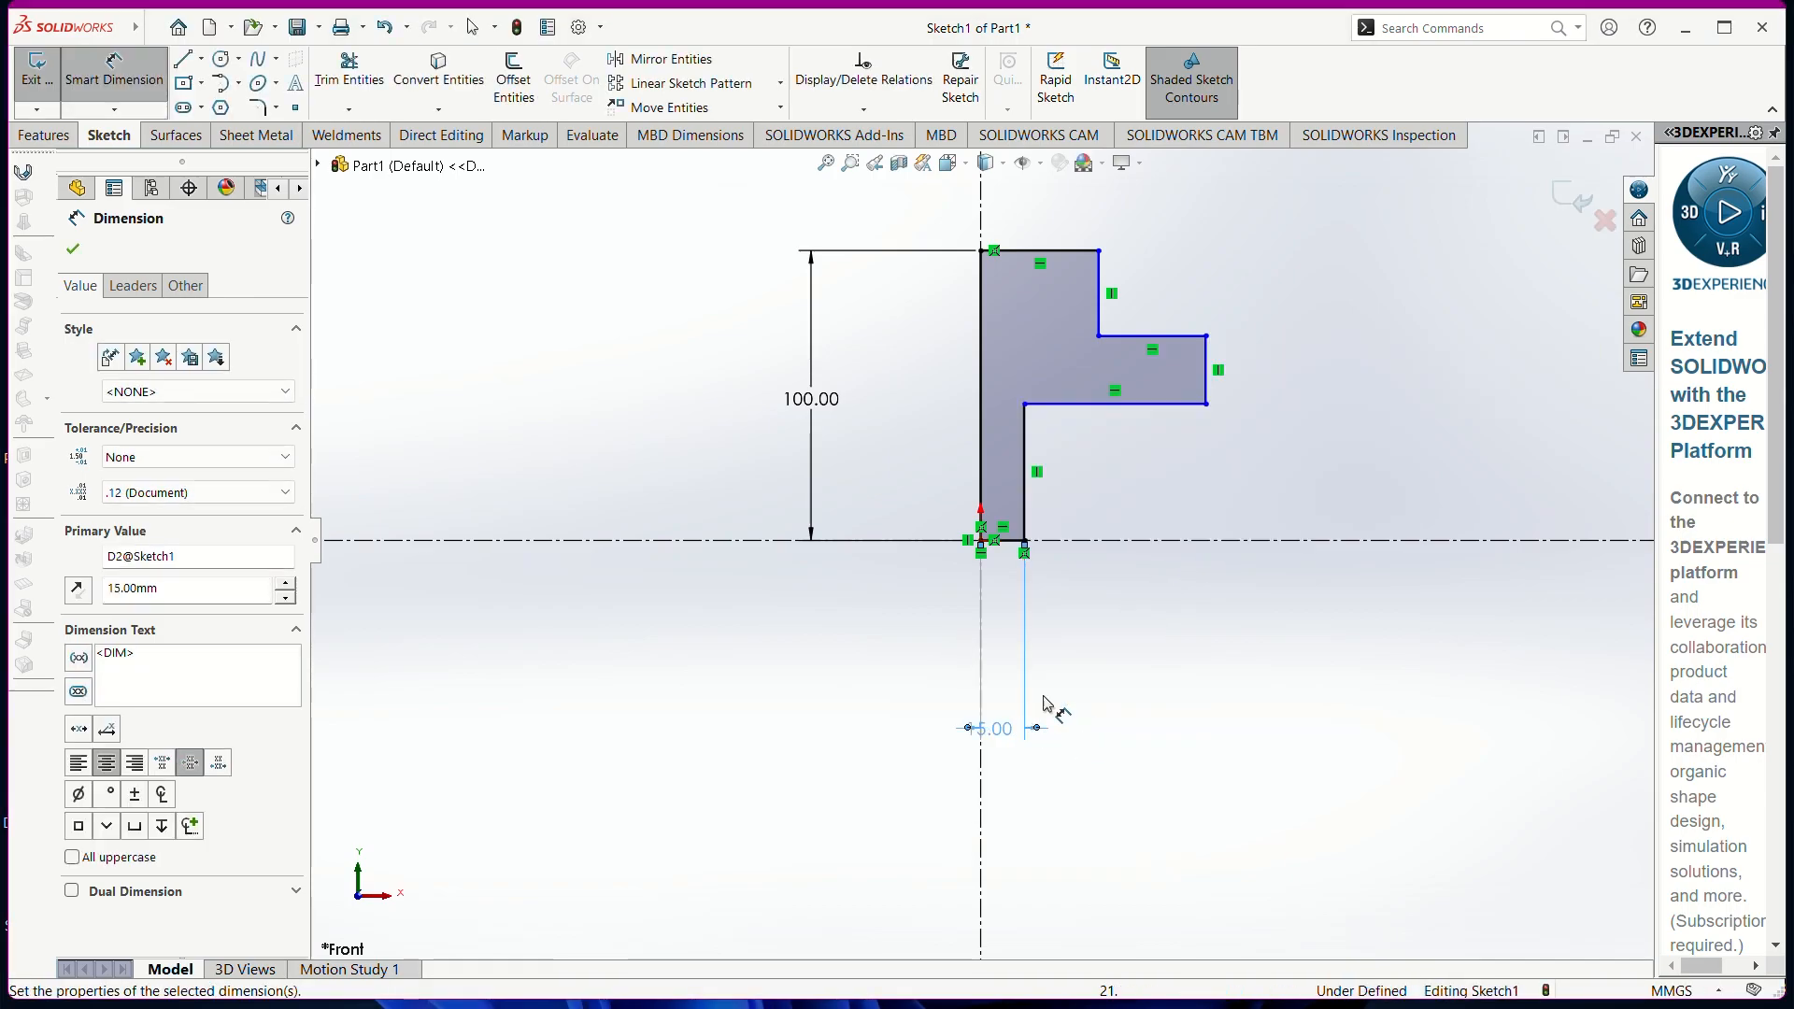
Dimension the top width at 35 mm and the step heights at 50 mm and 25 mm
left_click(1061, 255)
left_click(1063, 210)
type("35")
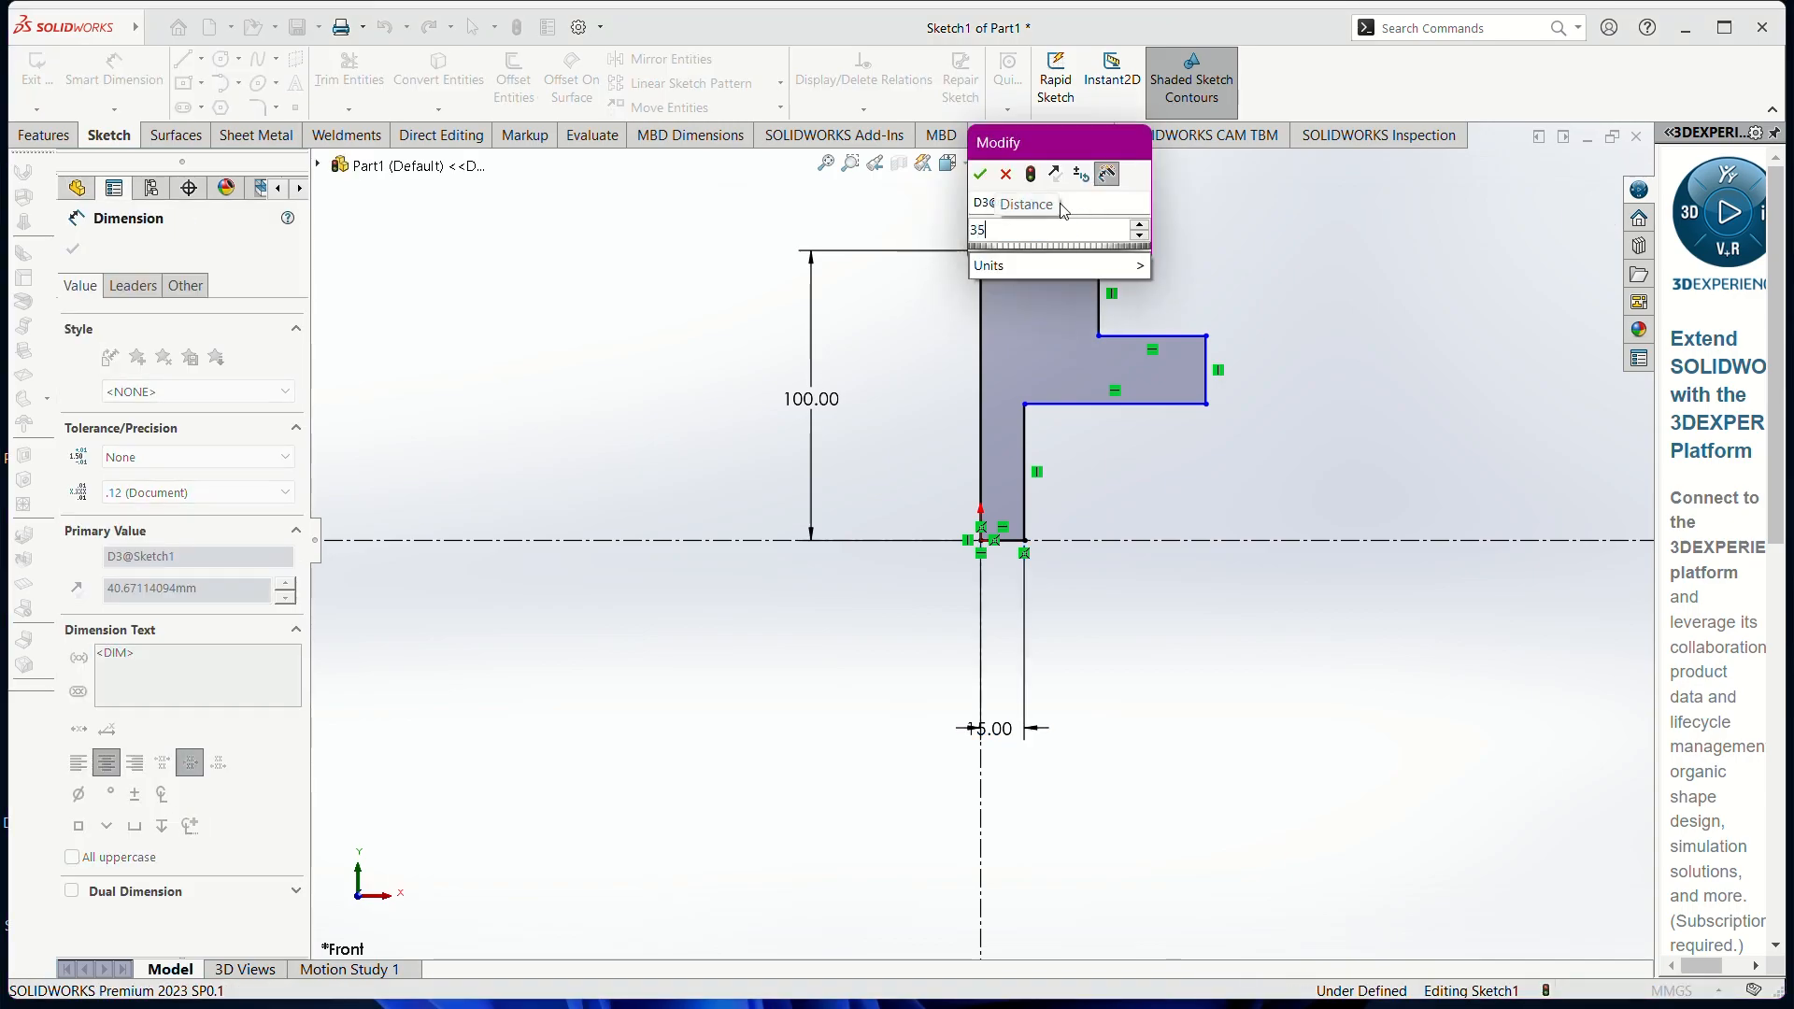
key("Return")
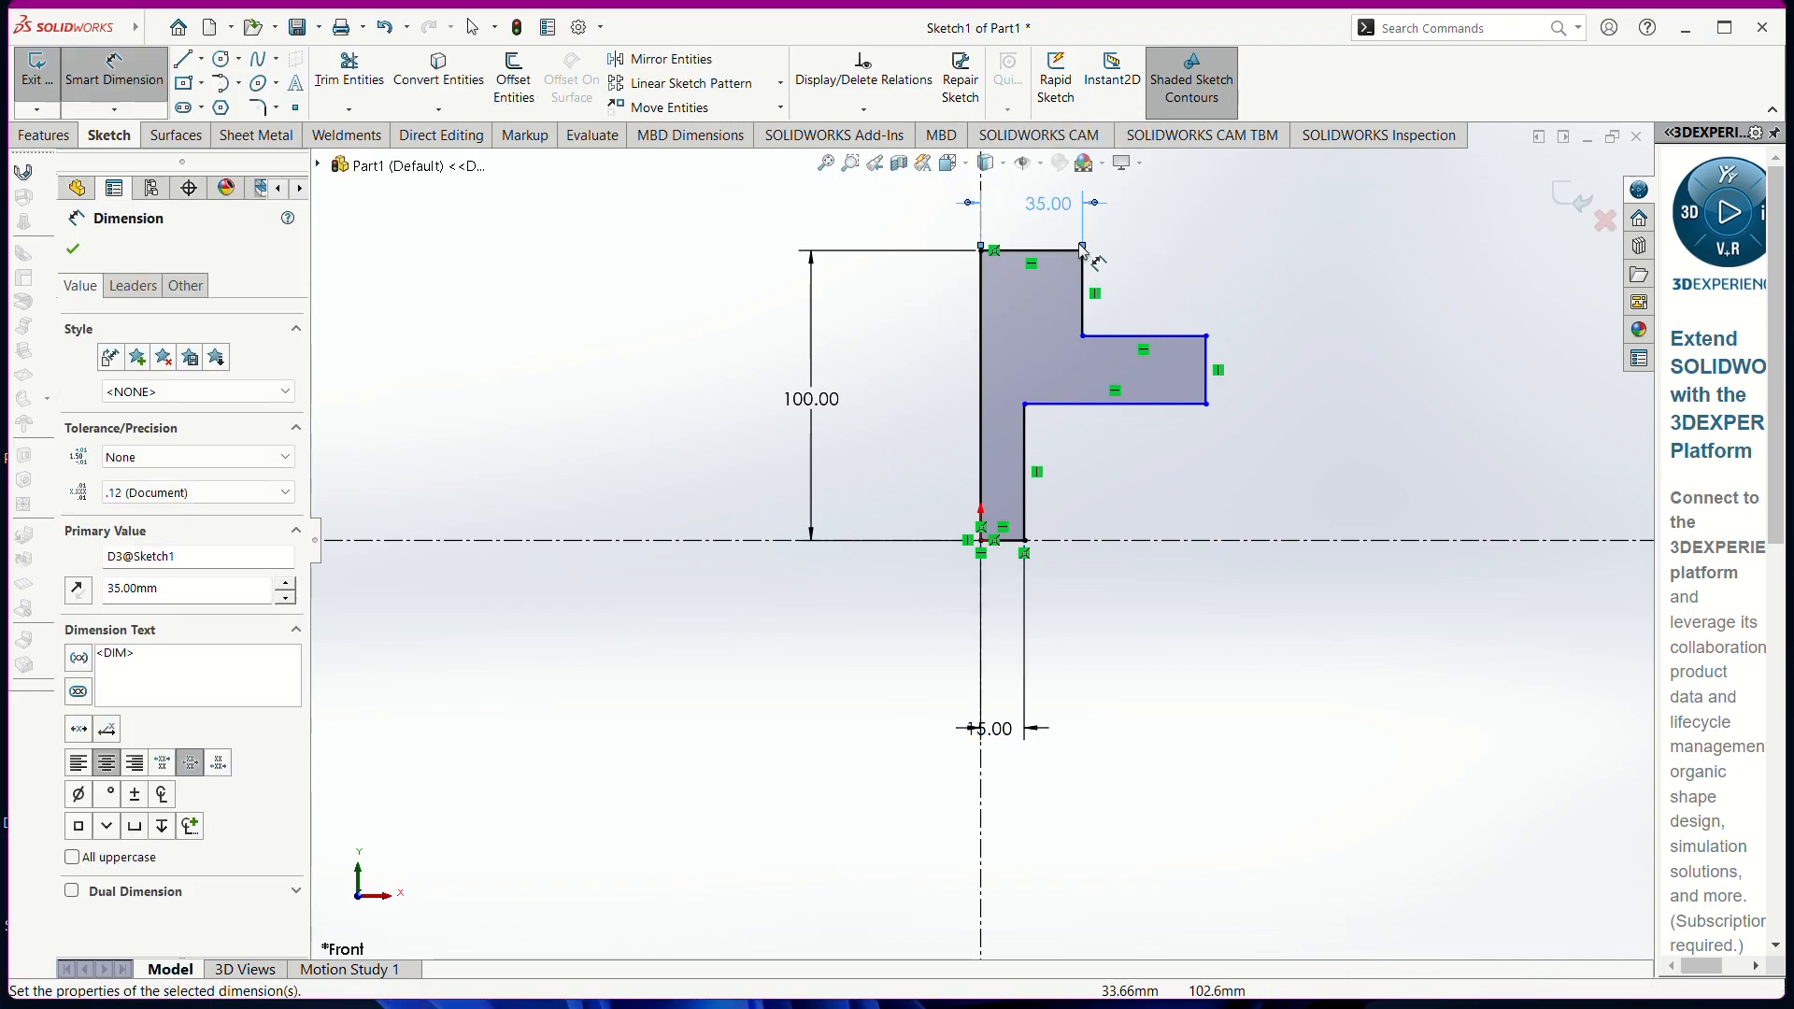
left_click(1083, 323)
left_click(1275, 308)
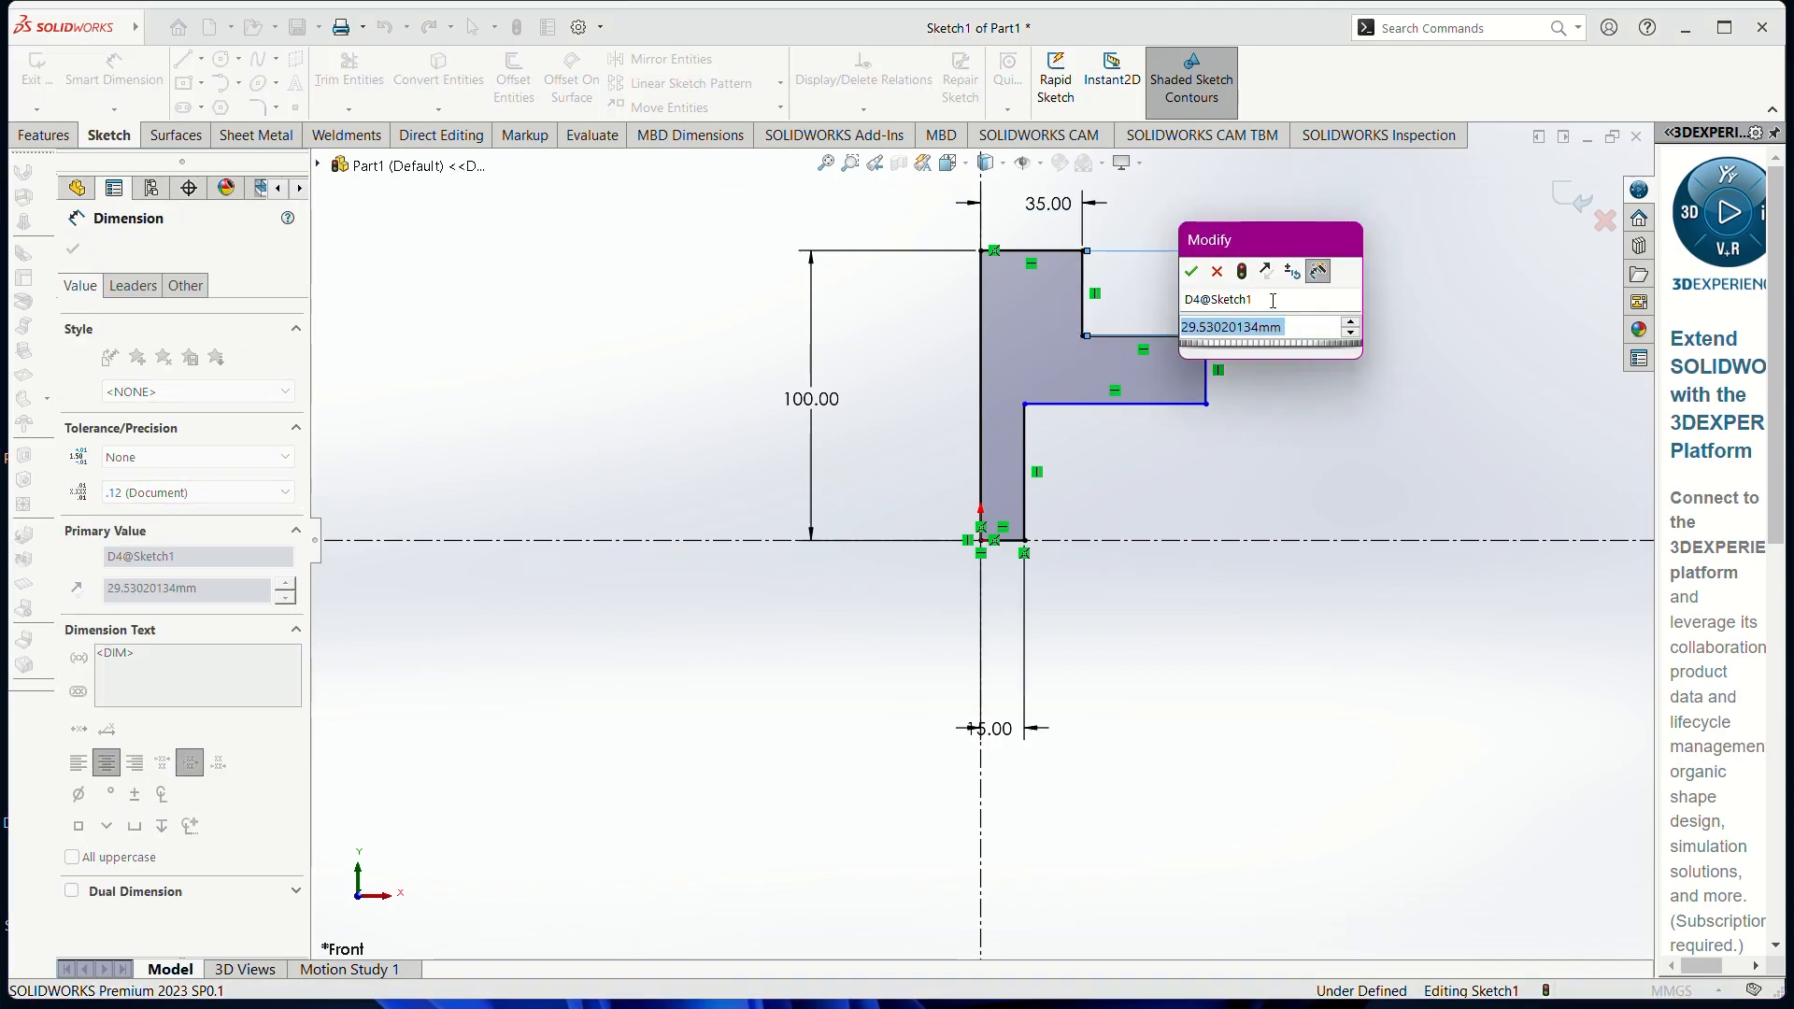
type("50")
key("Return")
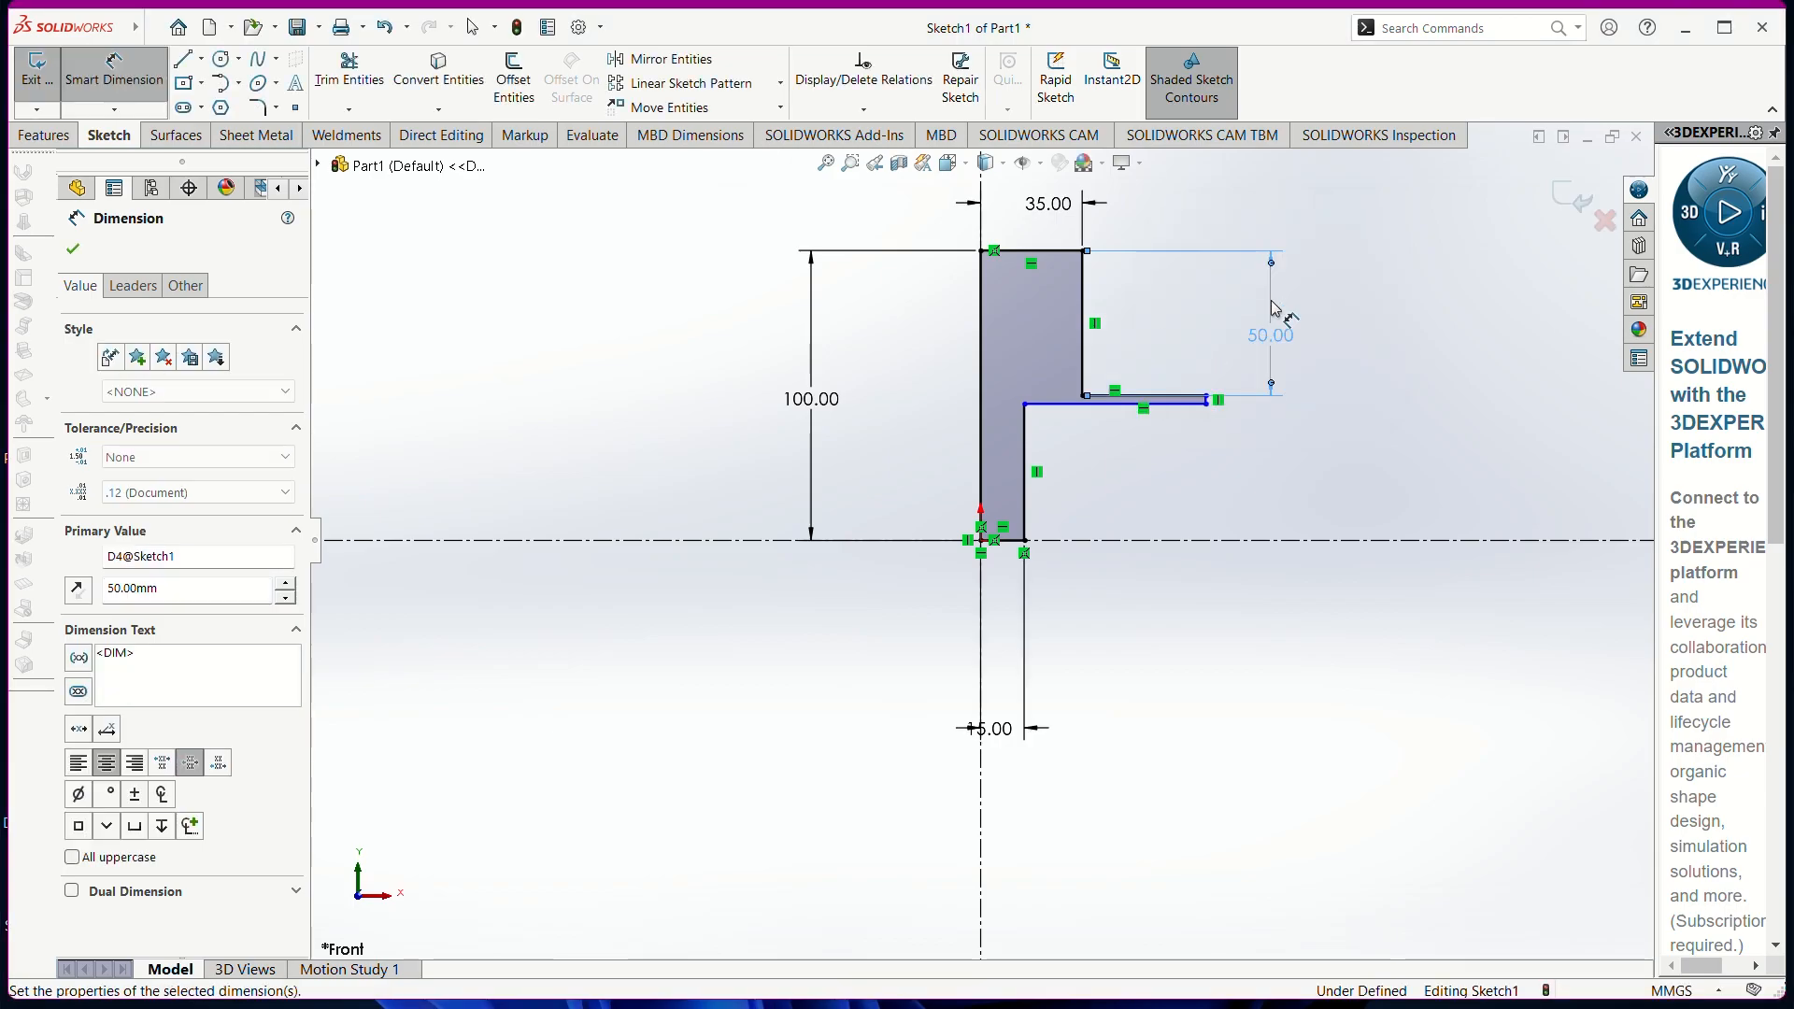
scroll(1217, 400, "down", 3)
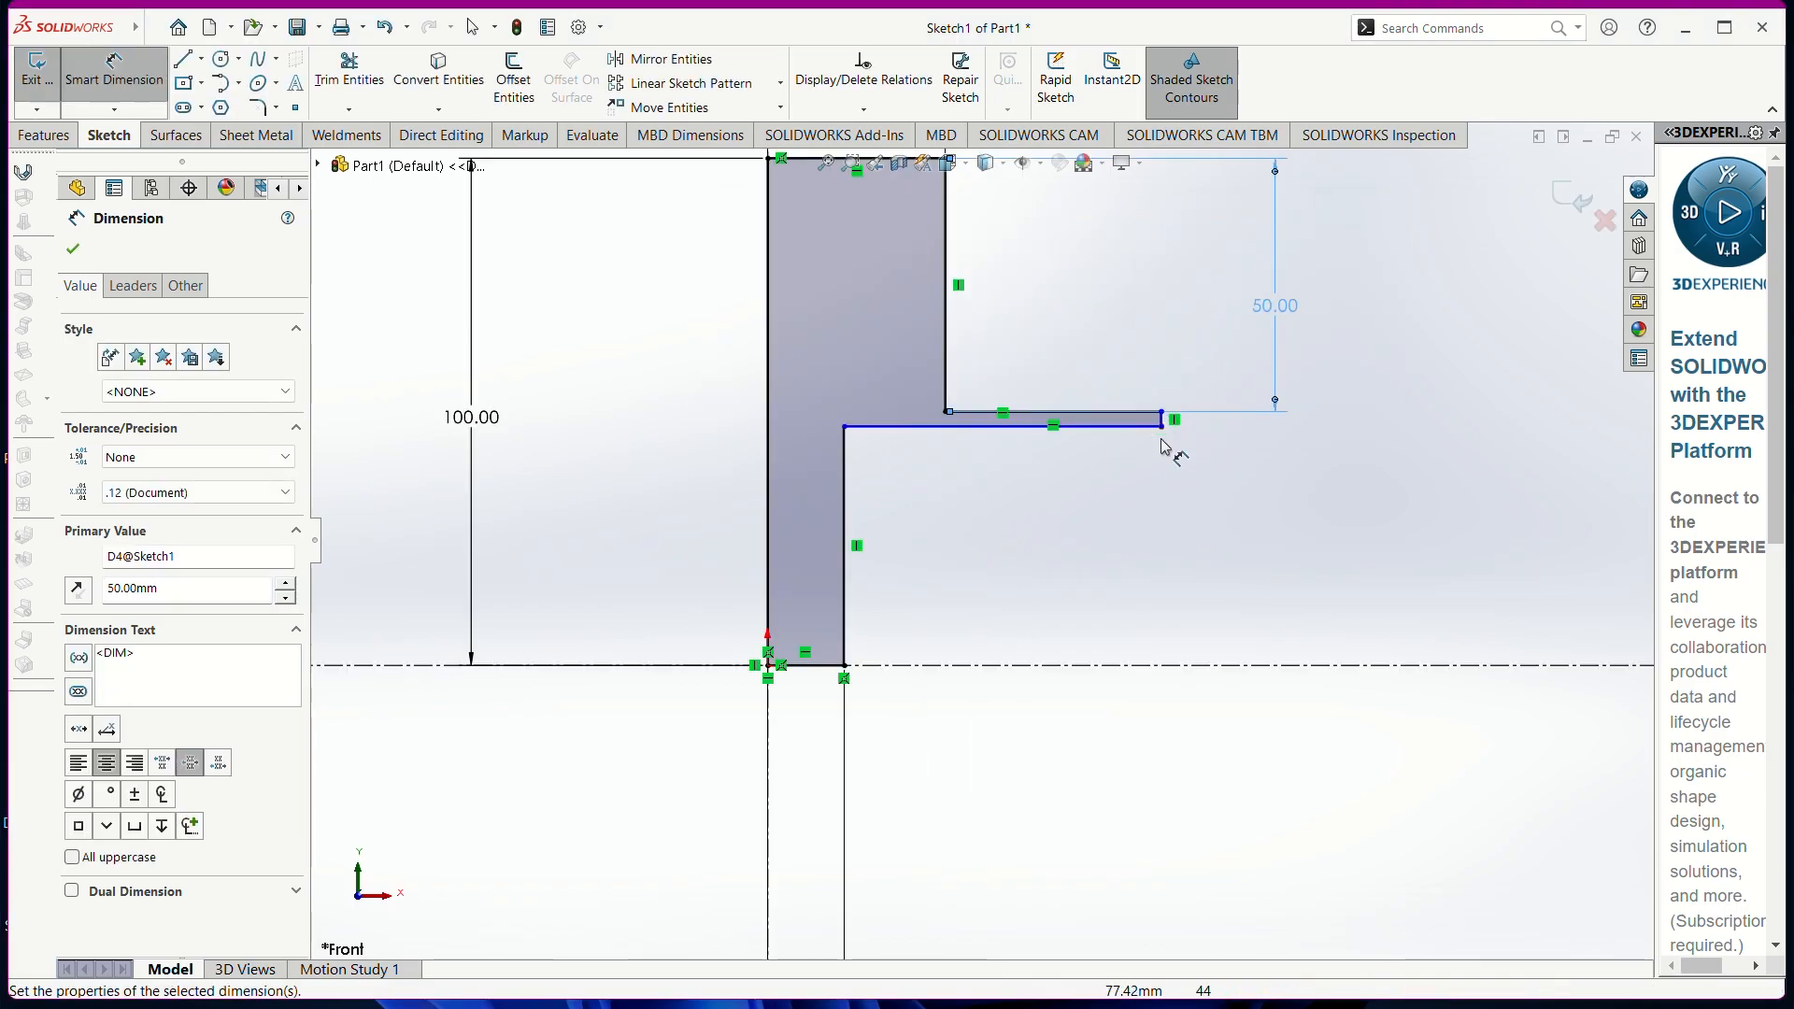
left_click(1163, 426)
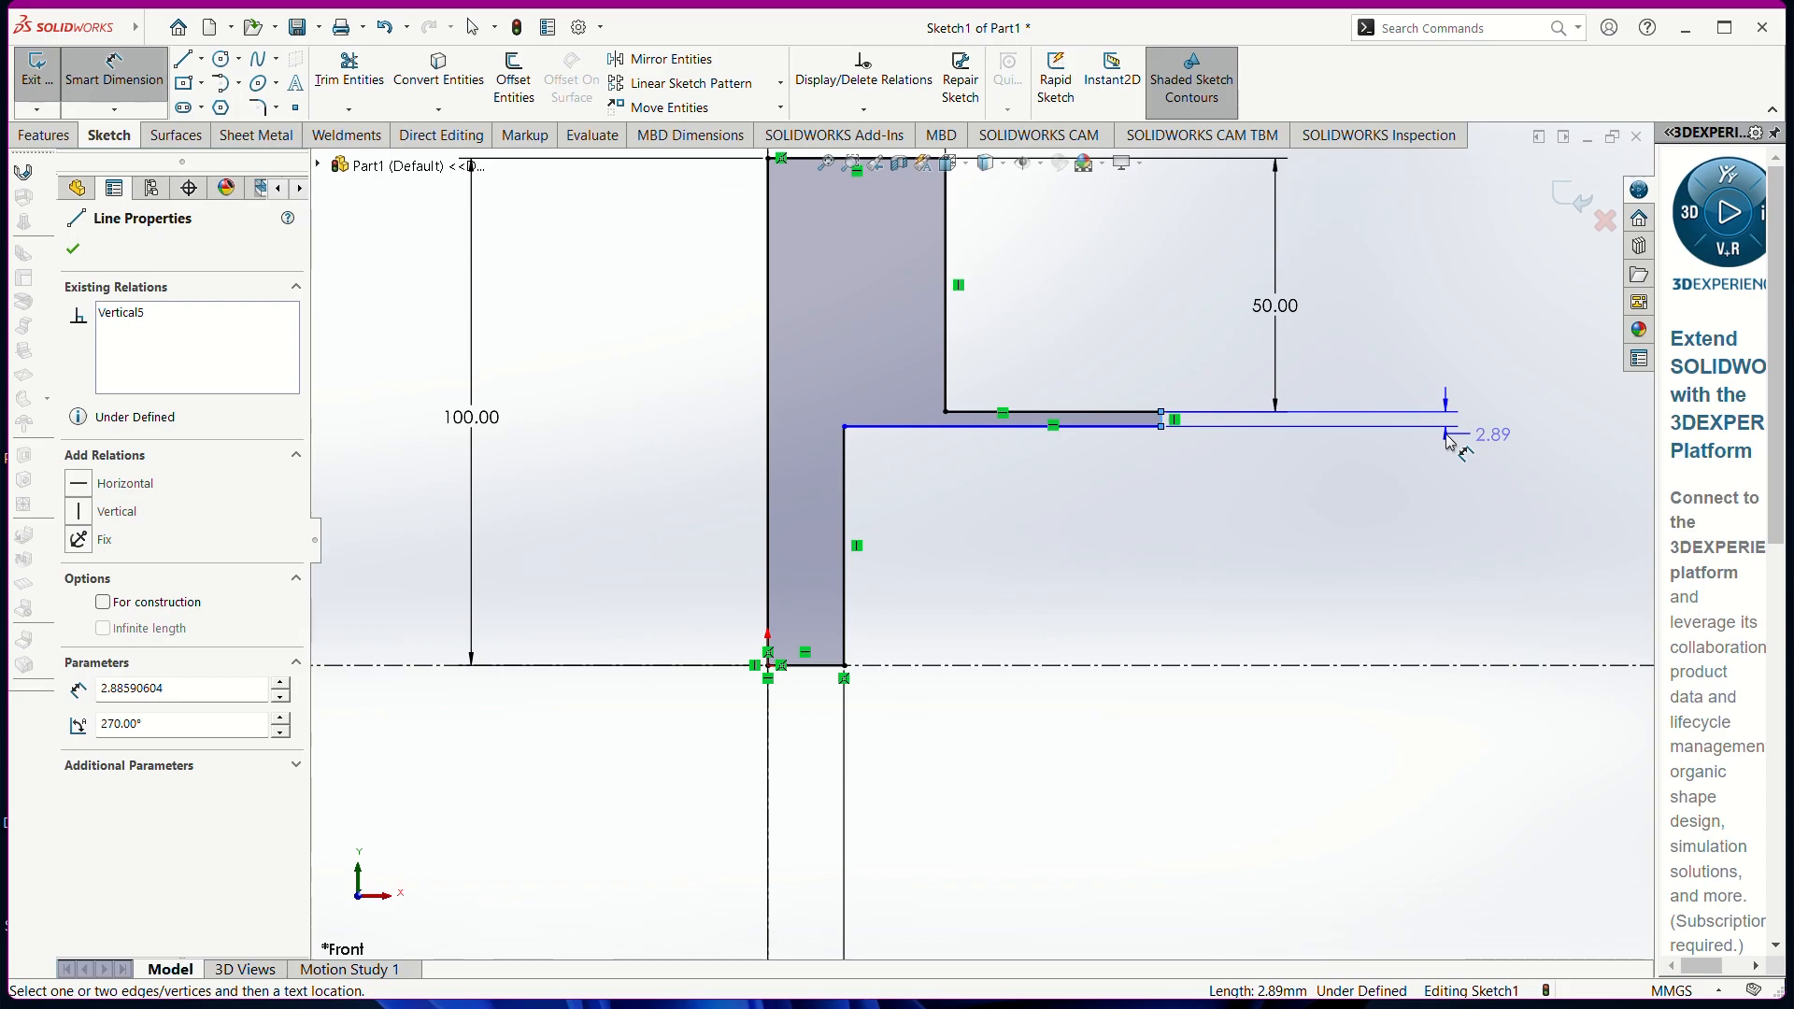
left_click(1447, 434)
type("25")
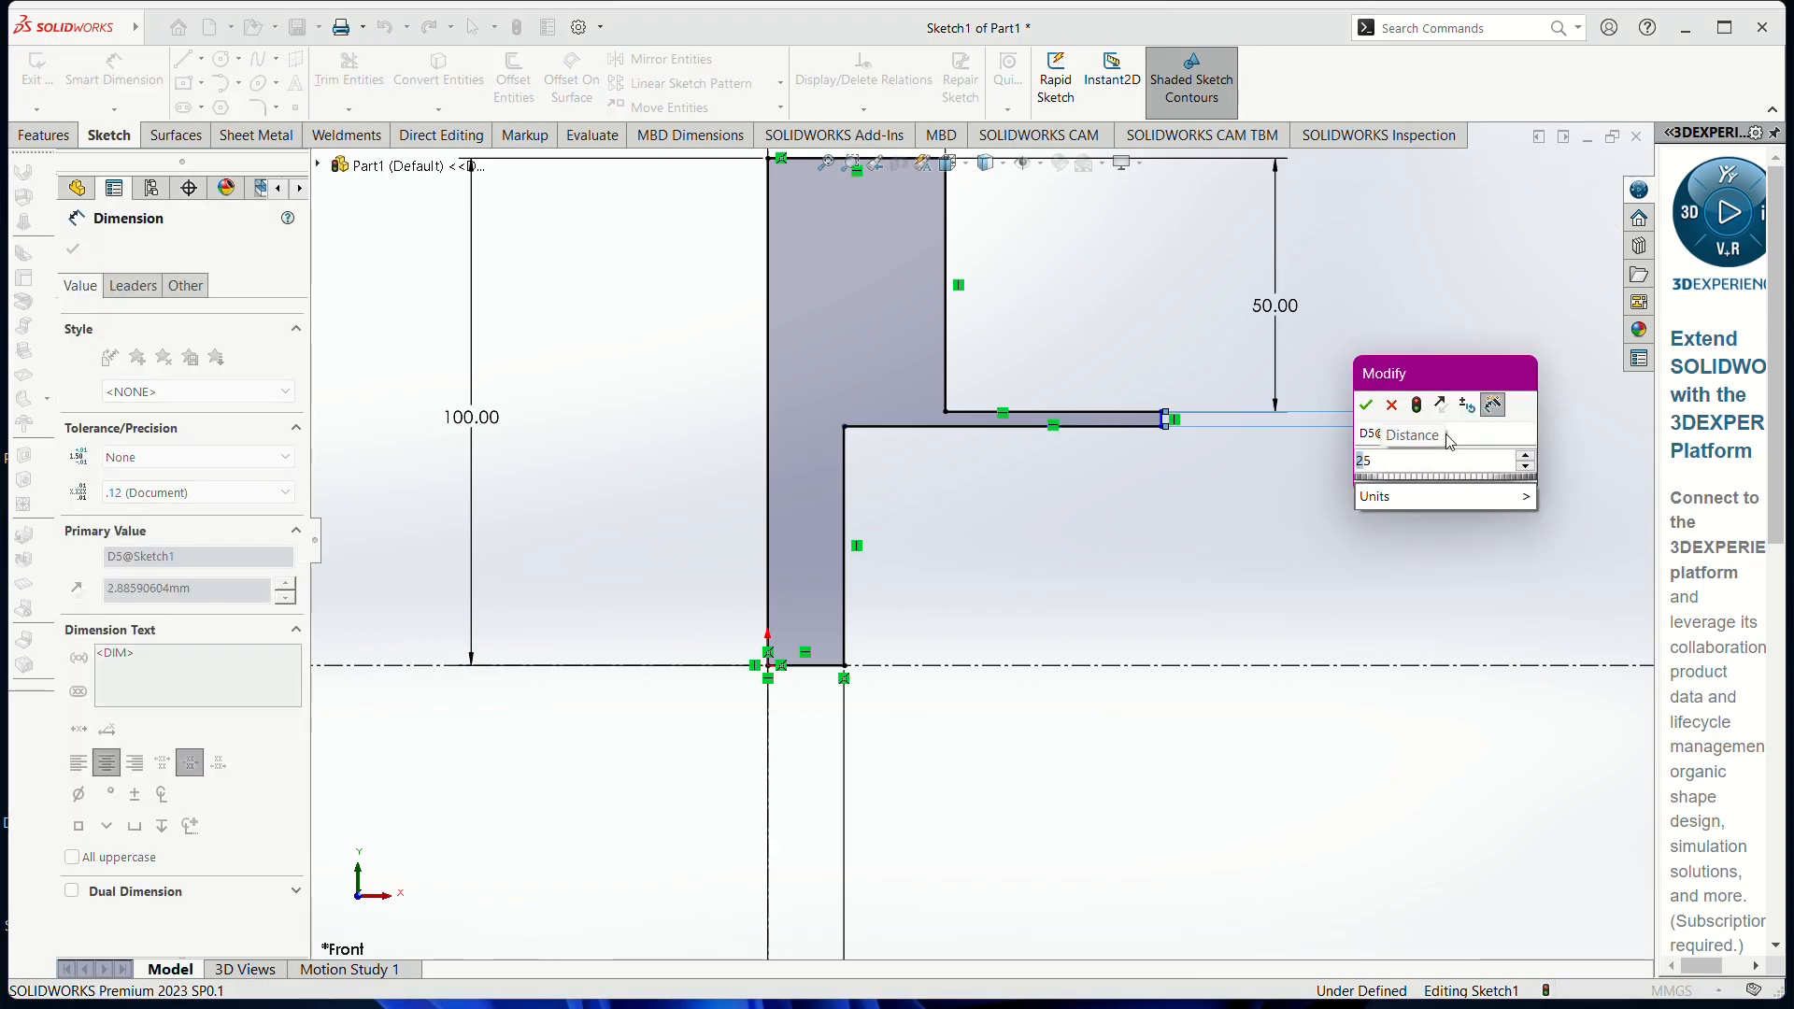
key("Return")
scroll(999, 440, "up", 2)
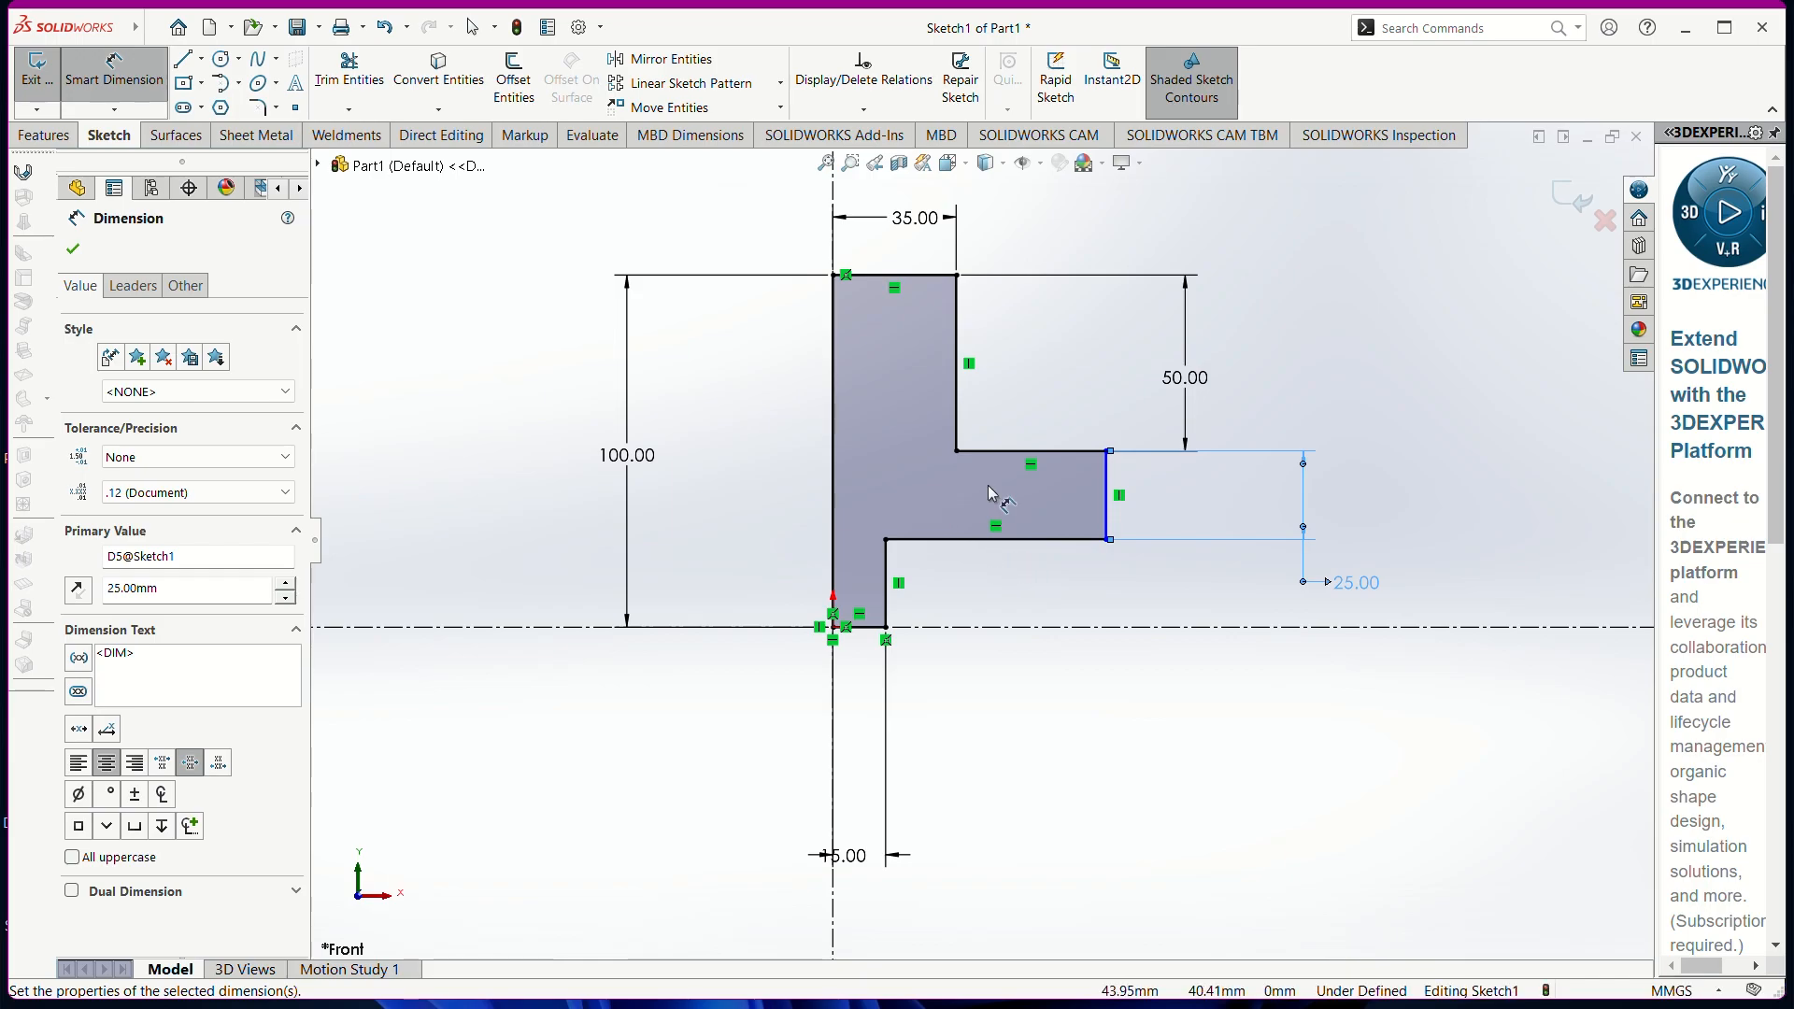
left_click(74, 250)
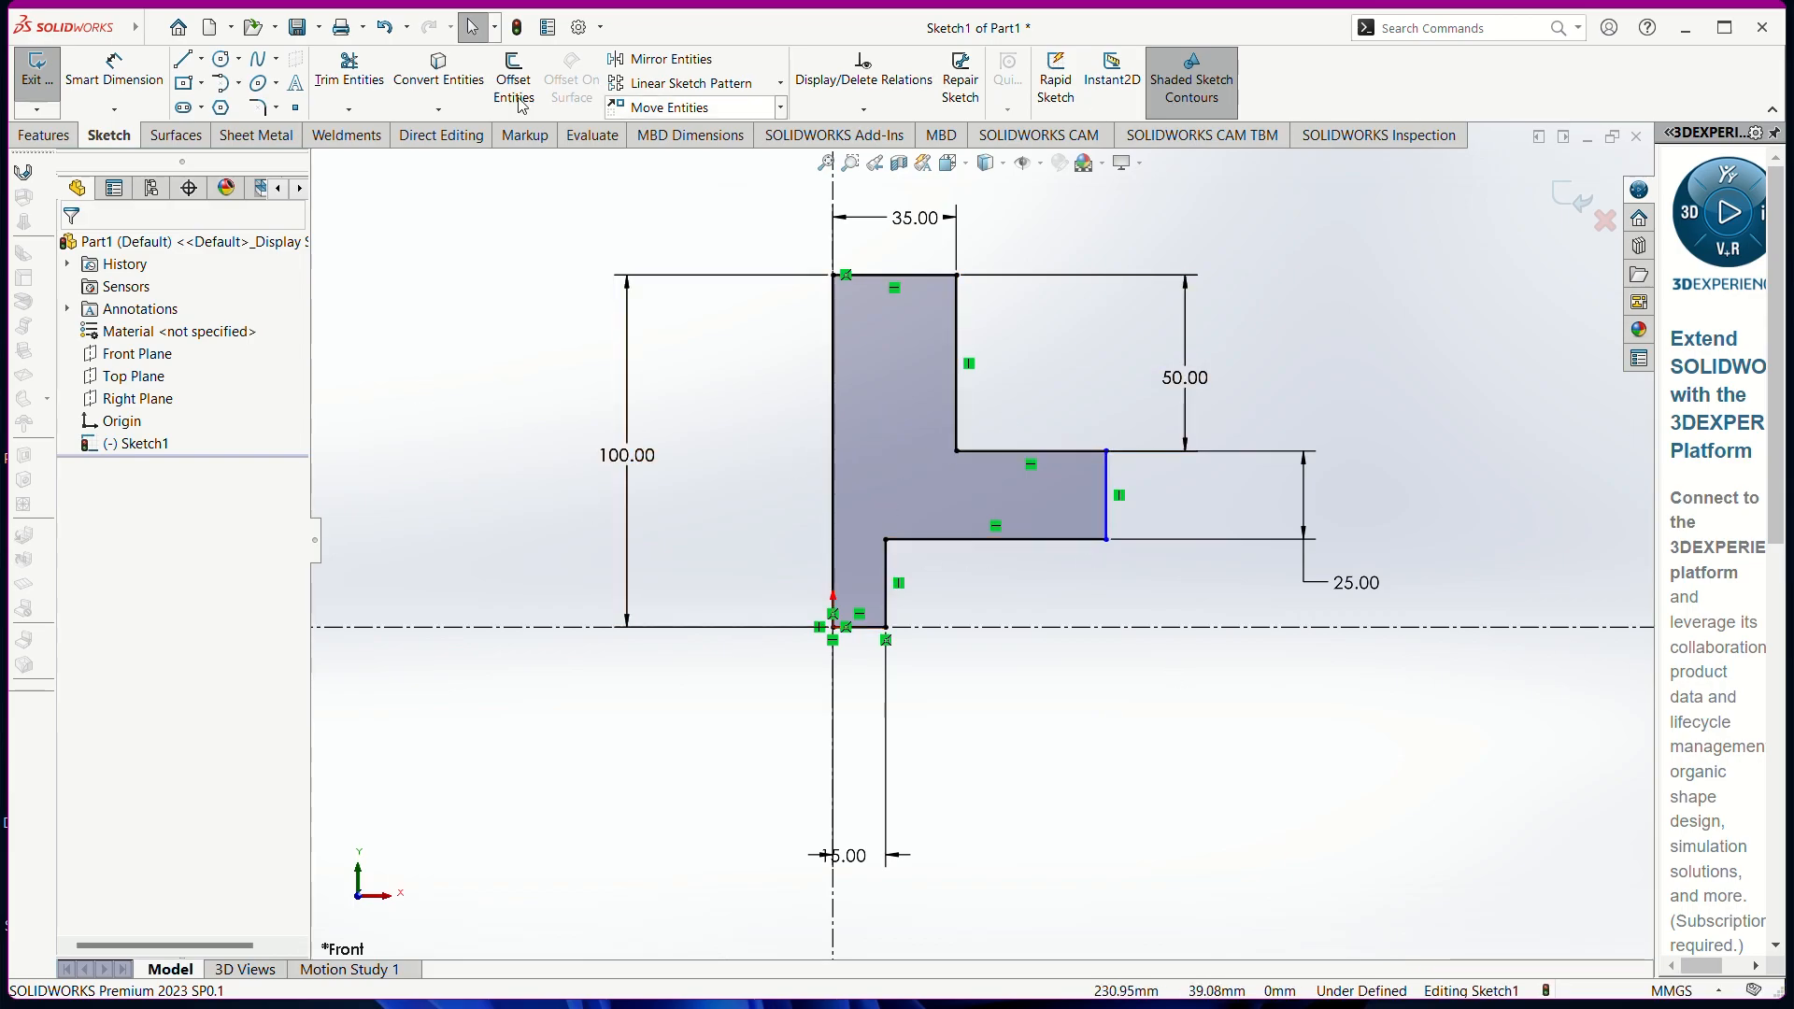
Revolve Sketch1 a full 360° Blind about the vertical centerline into a solid flanged part
left_click(45, 135)
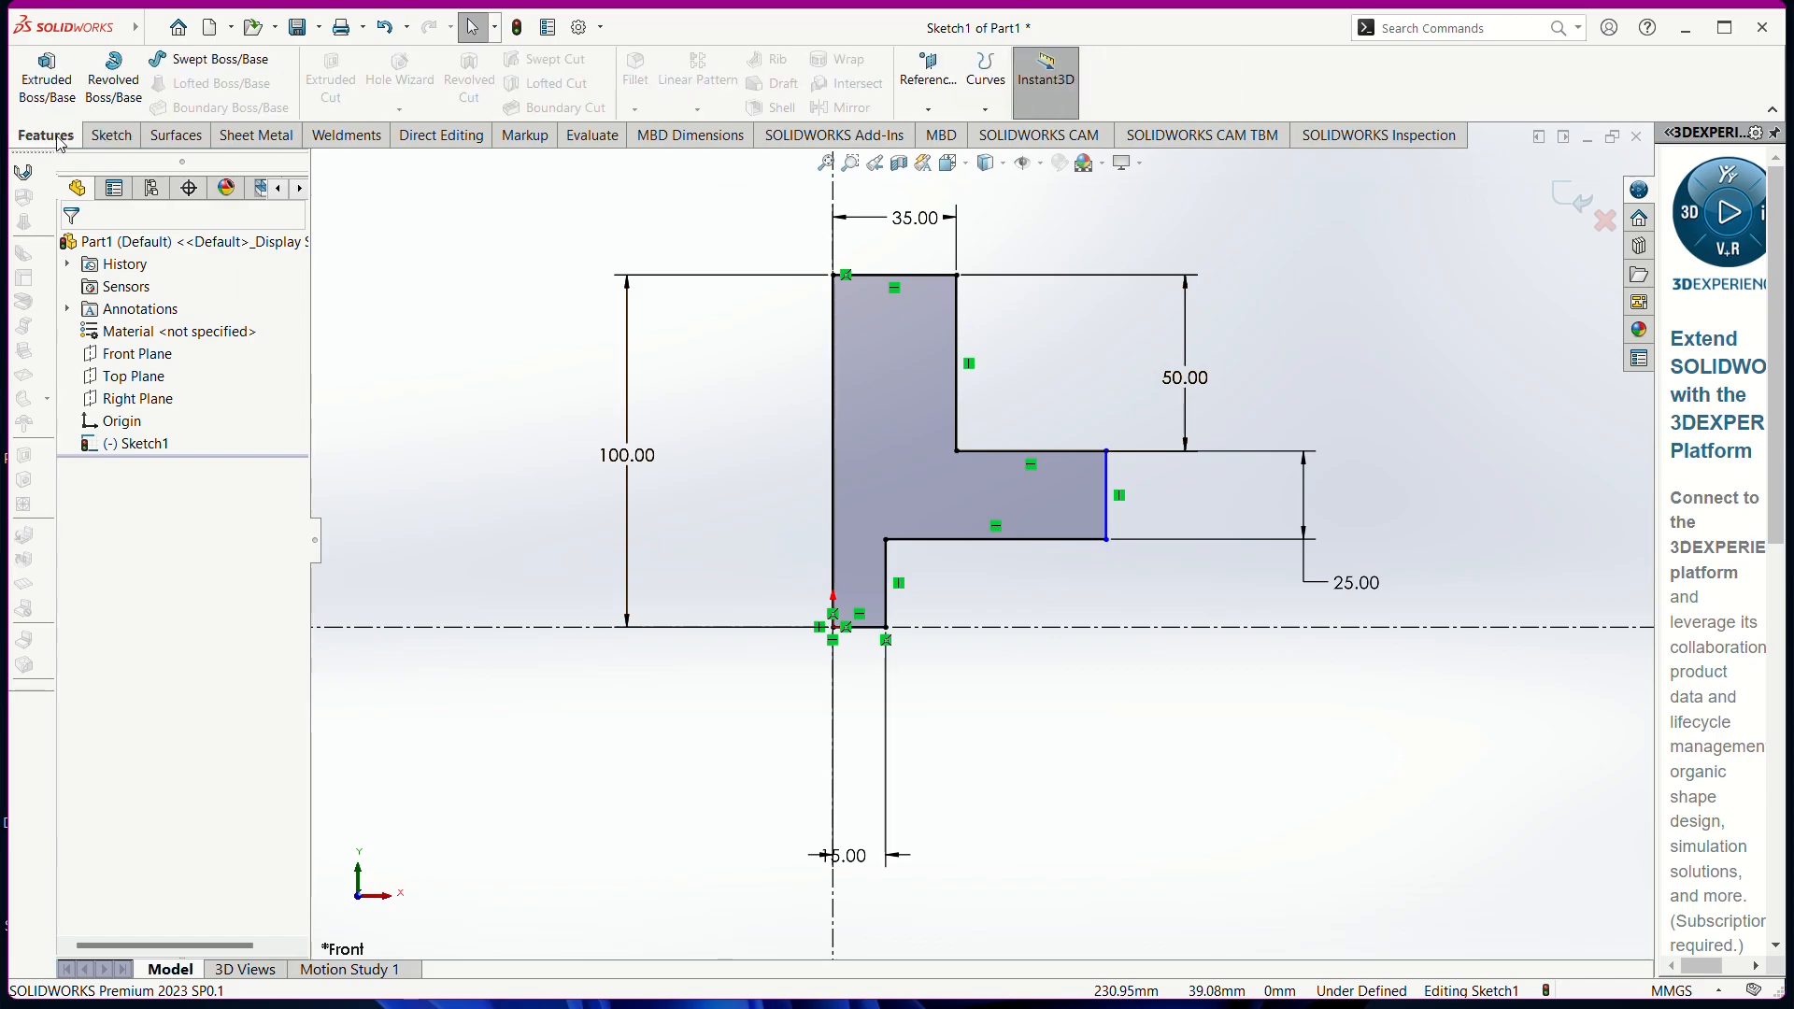
left_click(113, 80)
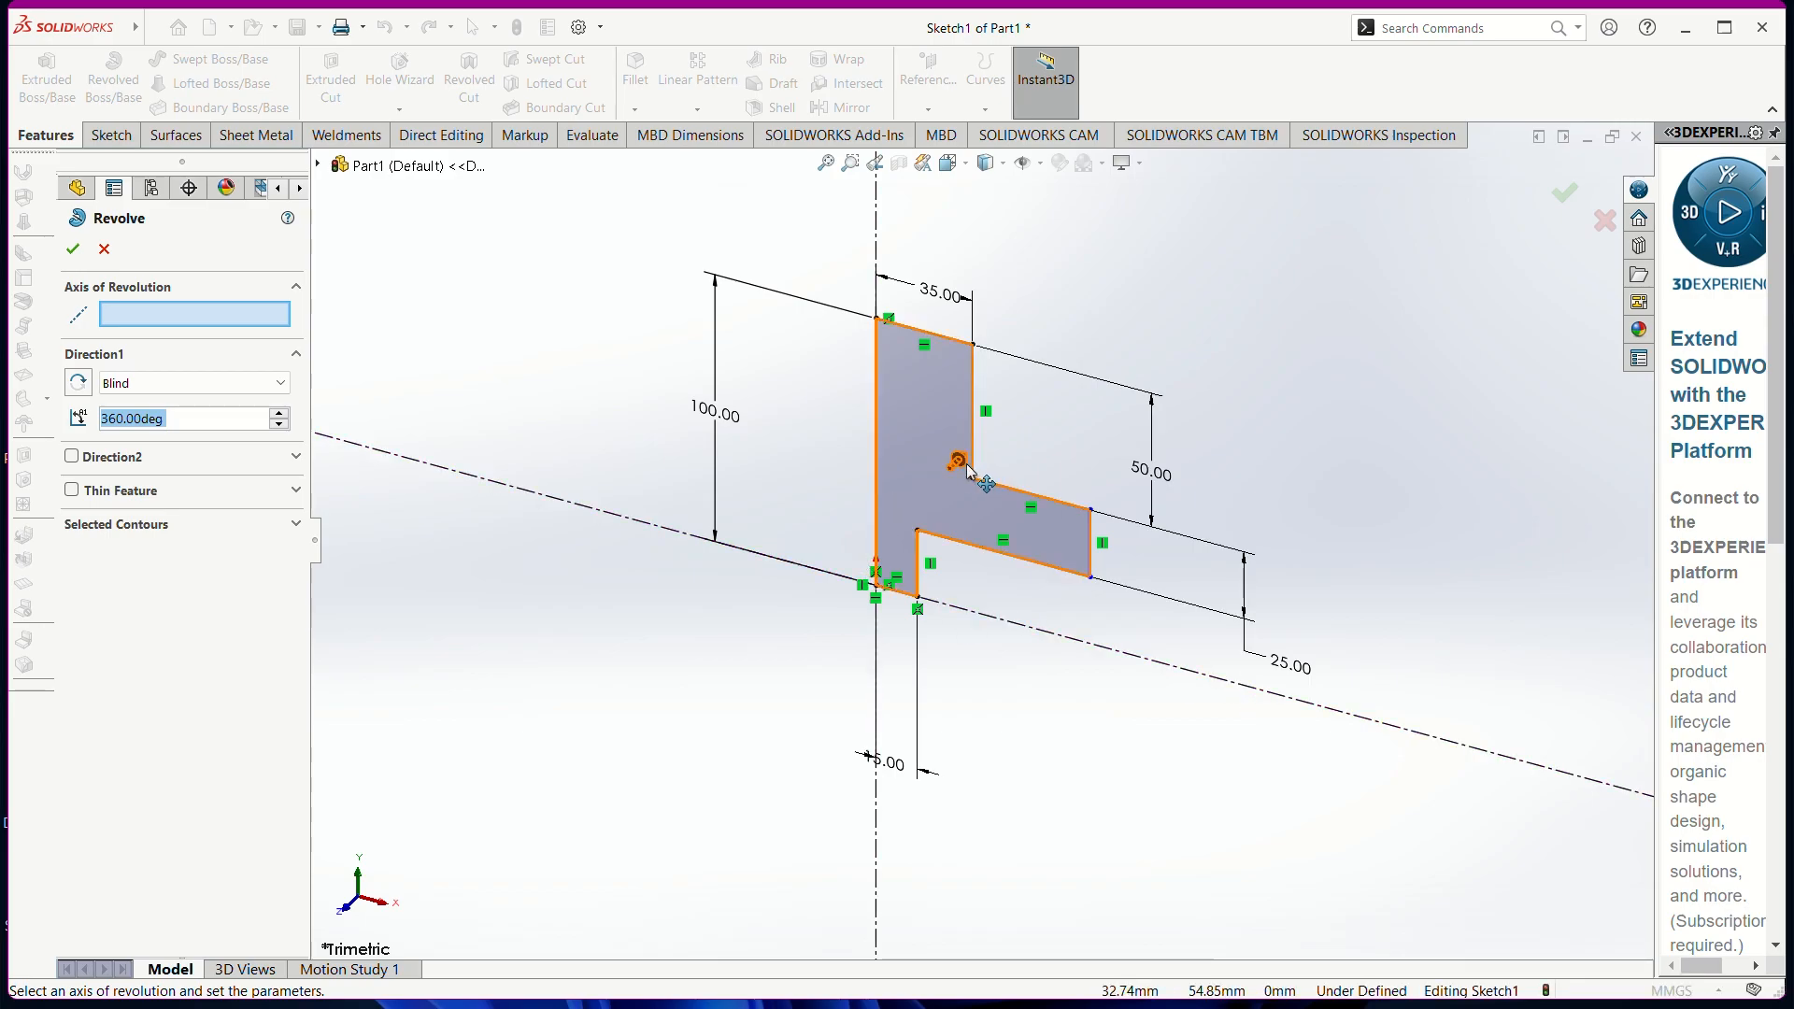
left_click(927, 434)
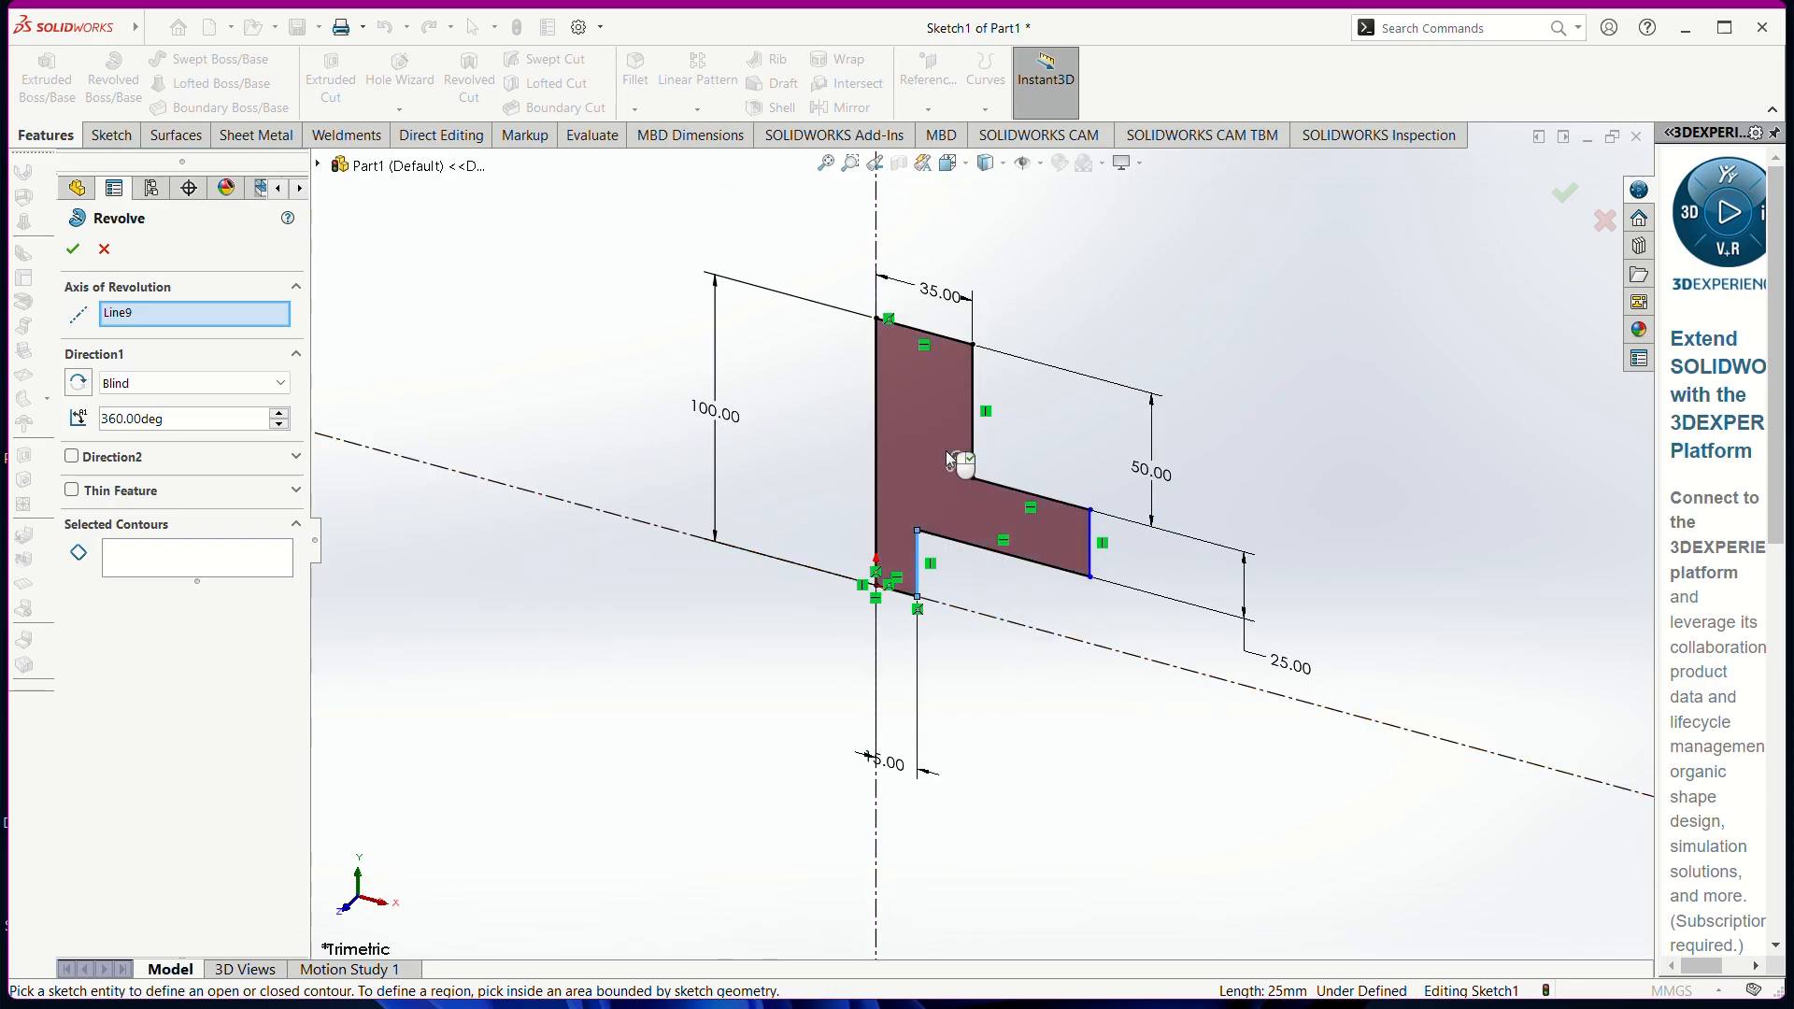
left_click(877, 230)
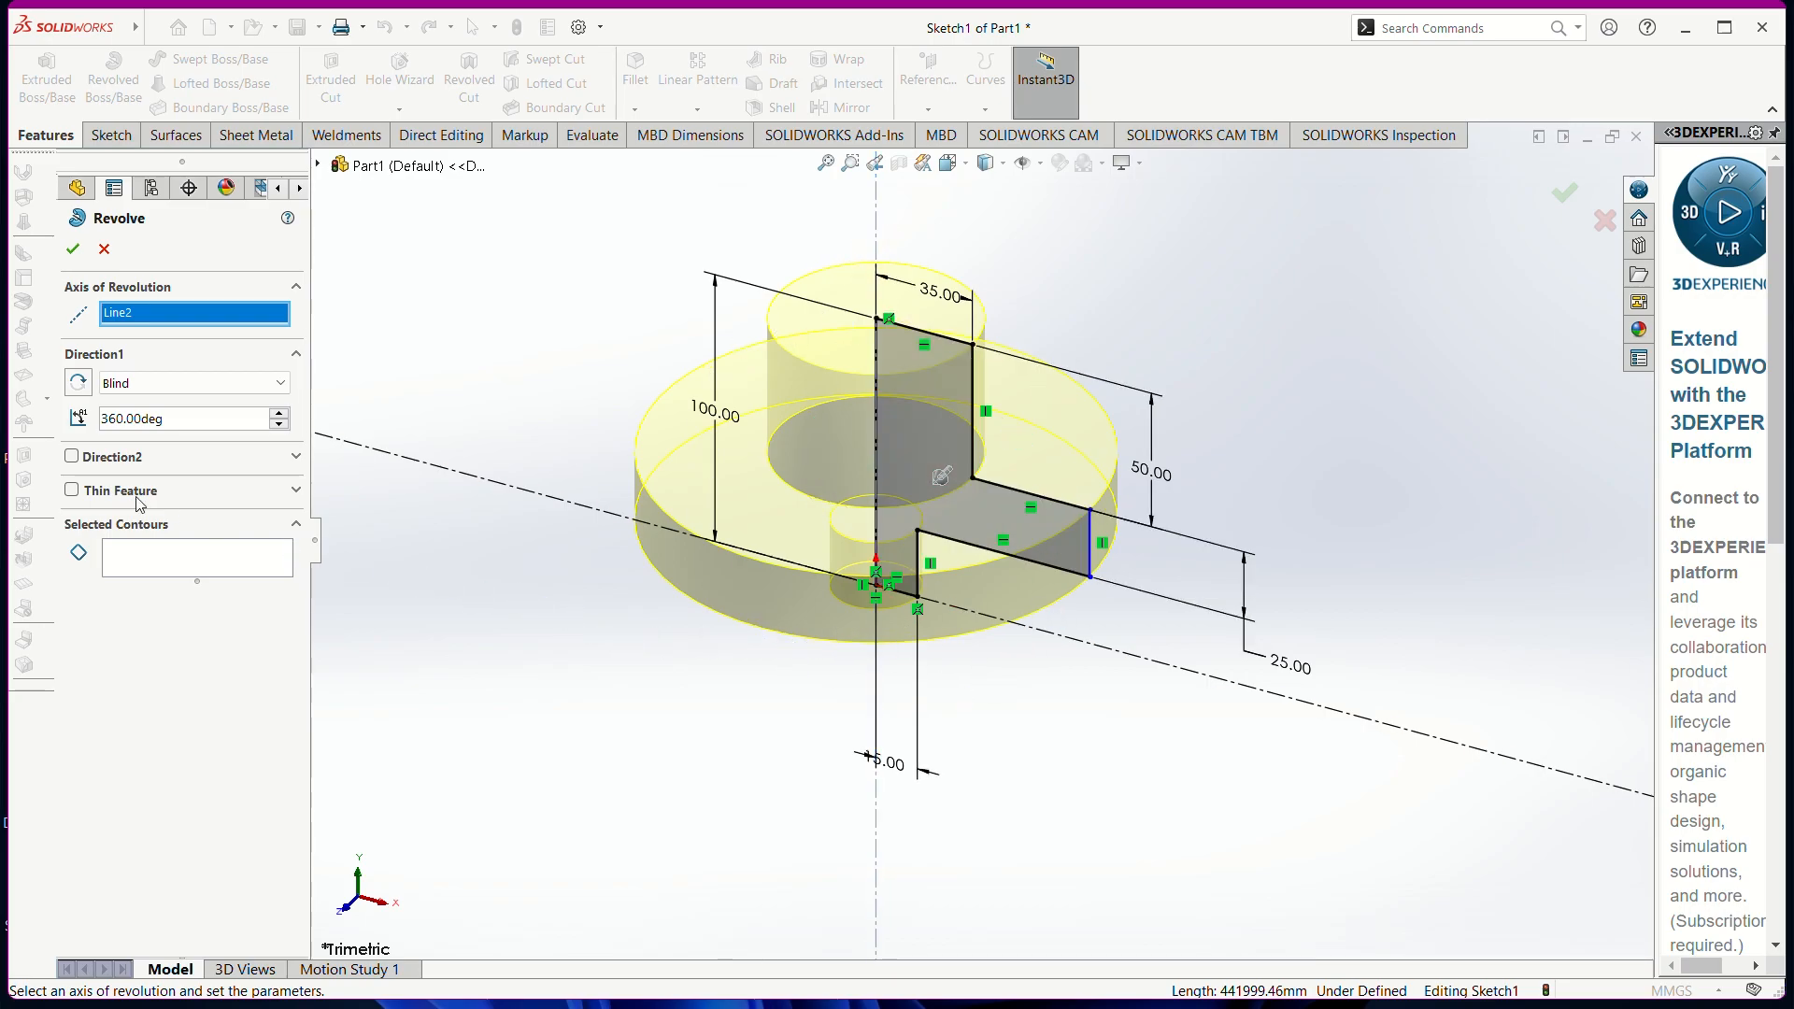
left_click(75, 249)
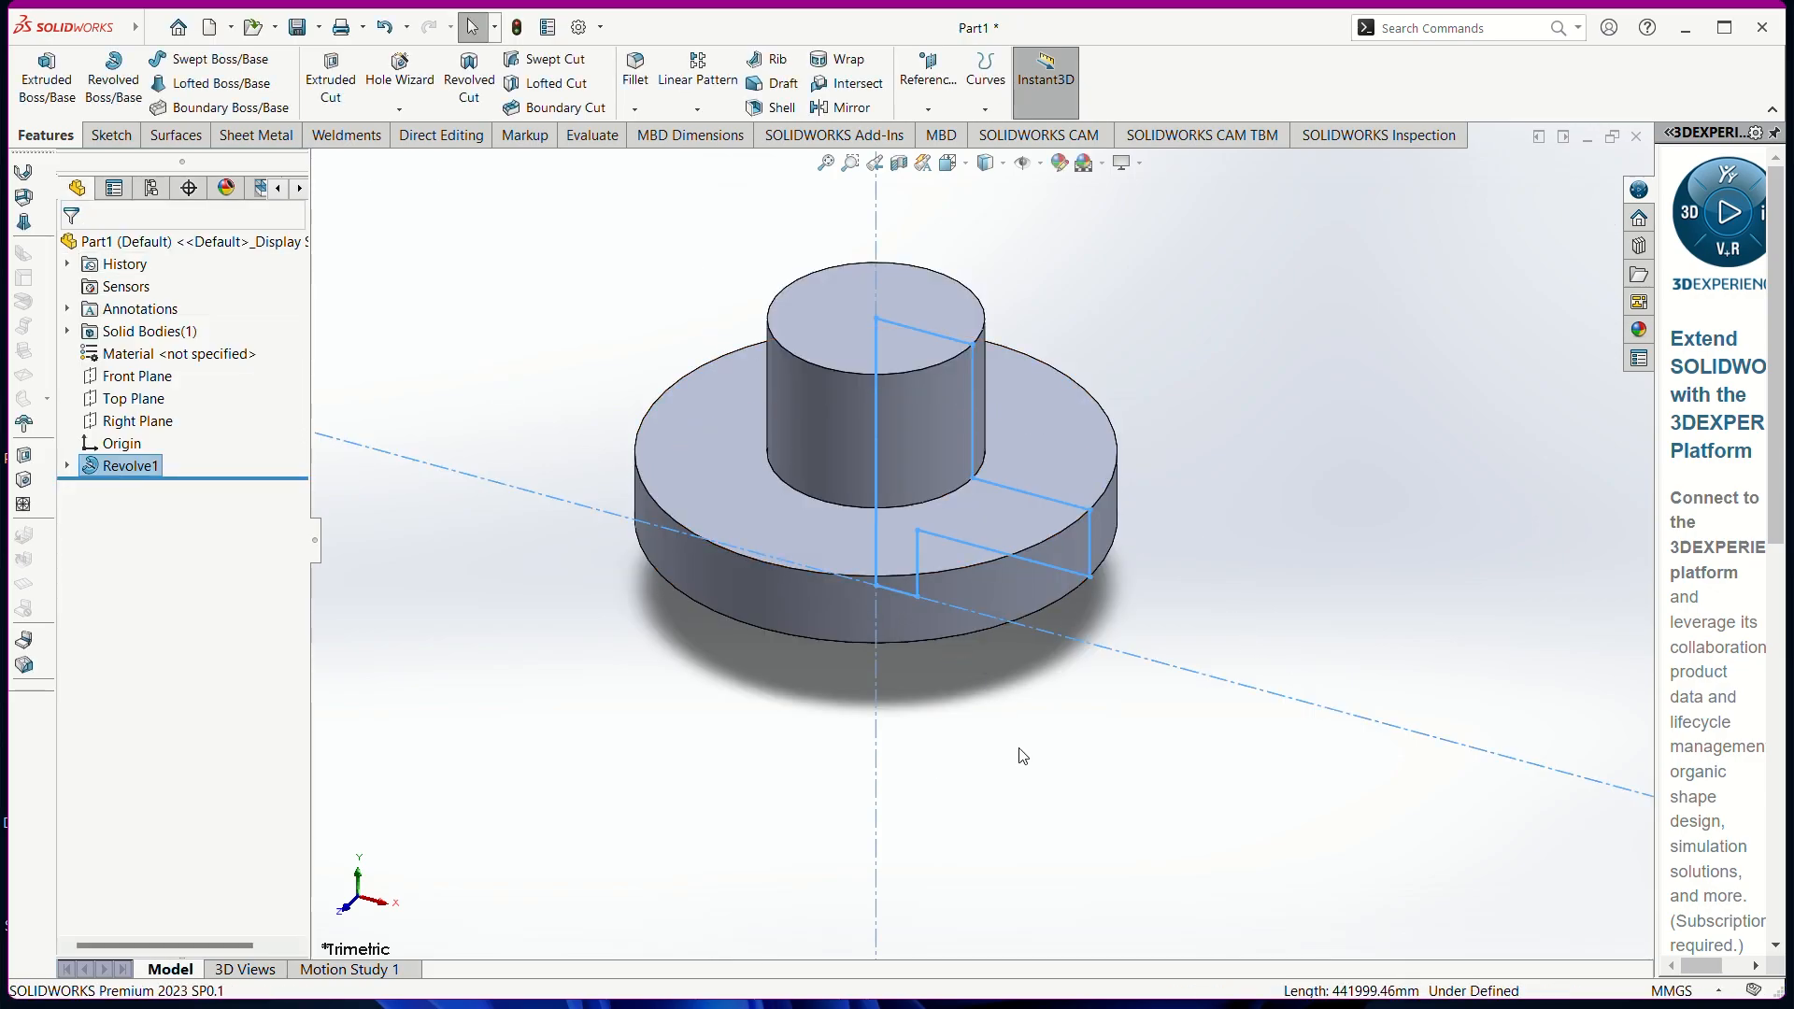
Orbit and zoom around Revolve1 to inspect the hub beneath and above the flange
left_click(1018, 794)
mouse_move(1035, 794)
middle_mouse_down()
mouse_move(1069, 649)
mouse_move(1221, 669)
mouse_move(1133, 765)
mouse_move(849, 739)
mouse_move(729, 837)
mouse_move(897, 881)
mouse_move(1034, 833)
mouse_move(1018, 620)
mouse_move(1013, 797)
mouse_move(1029, 813)
middle_mouse_up()
middle_click_drag(1034, 725, 1097, 737)
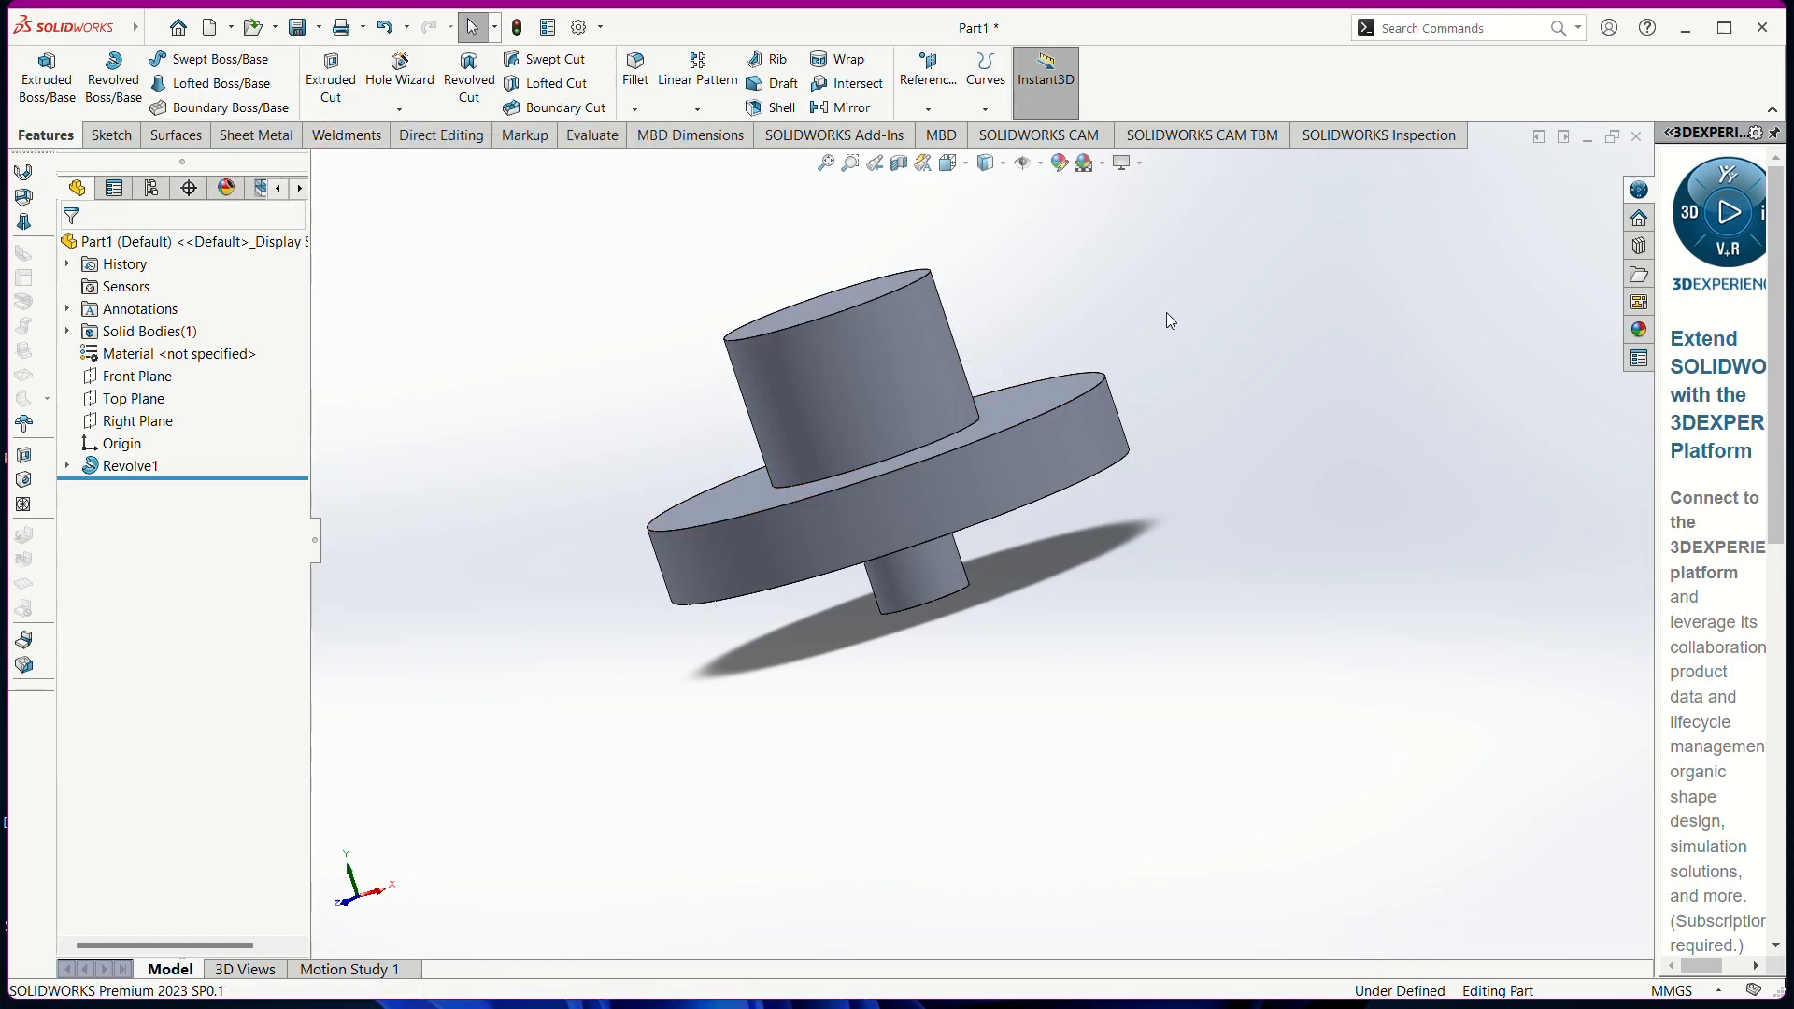
scroll(1168, 316, "up", 2)
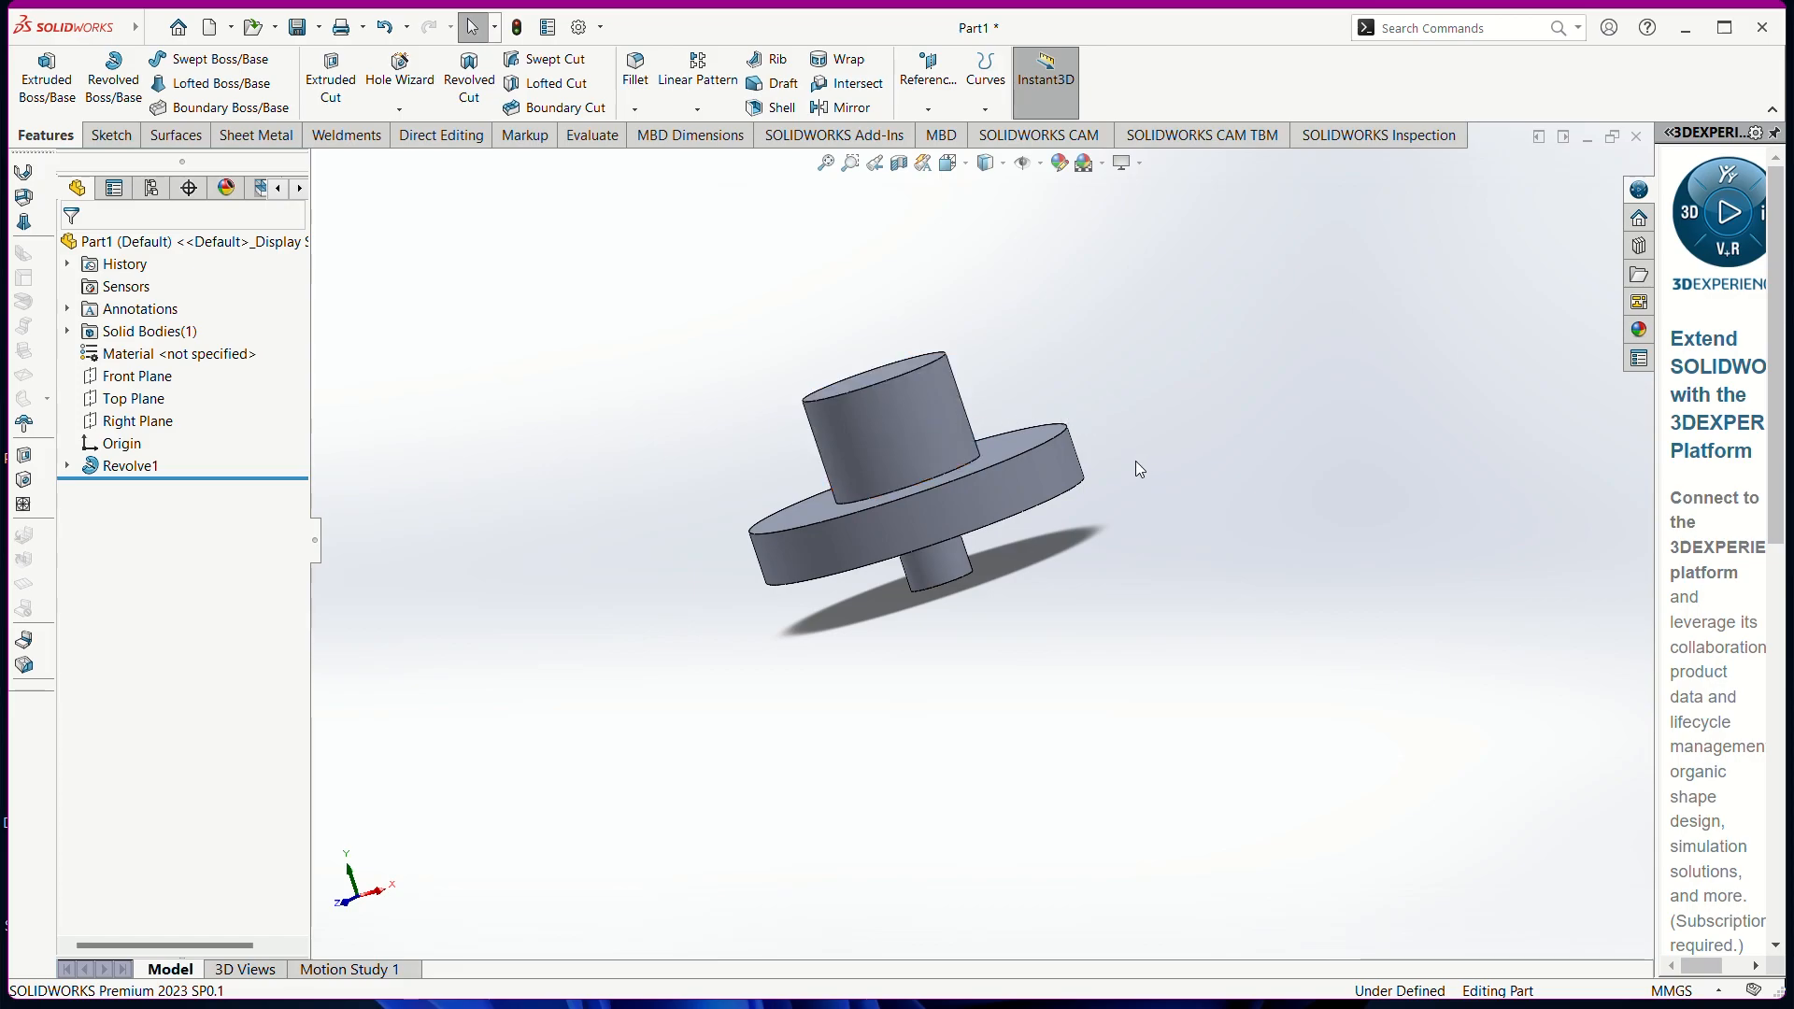
middle_click_drag(1135, 461, 1189, 404)
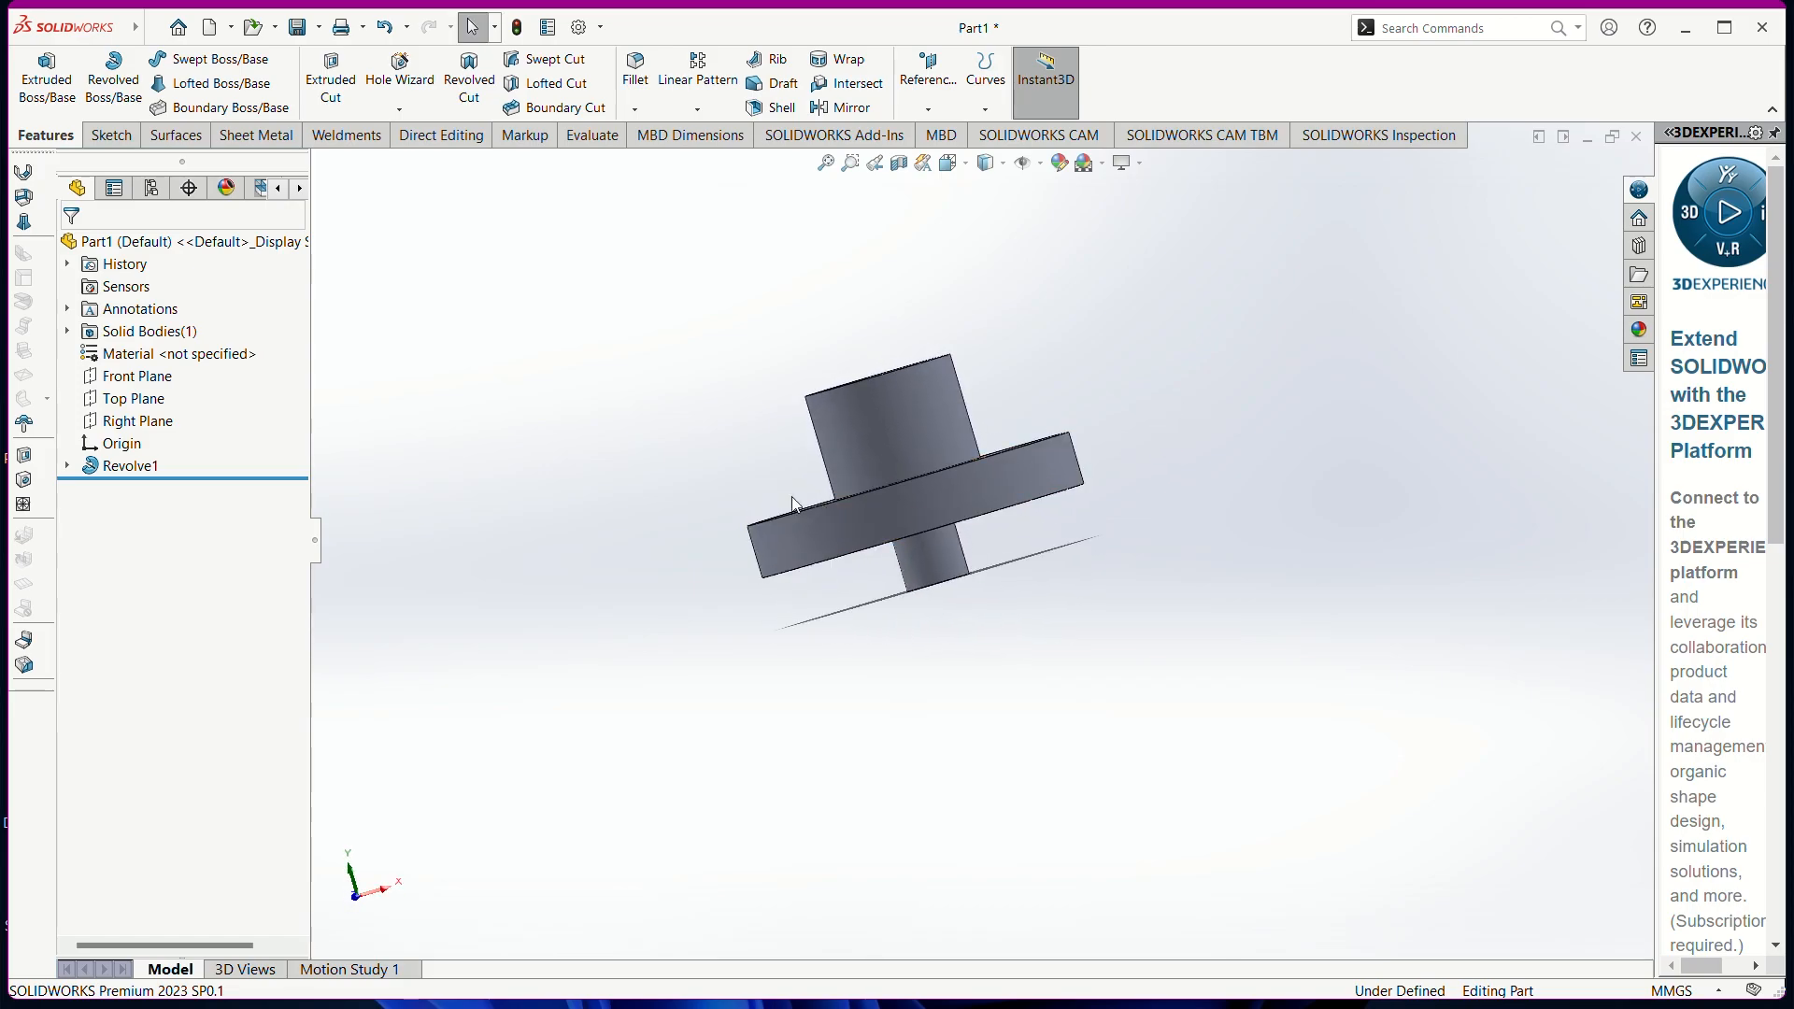
middle_click_drag(686, 495, 541, 589)
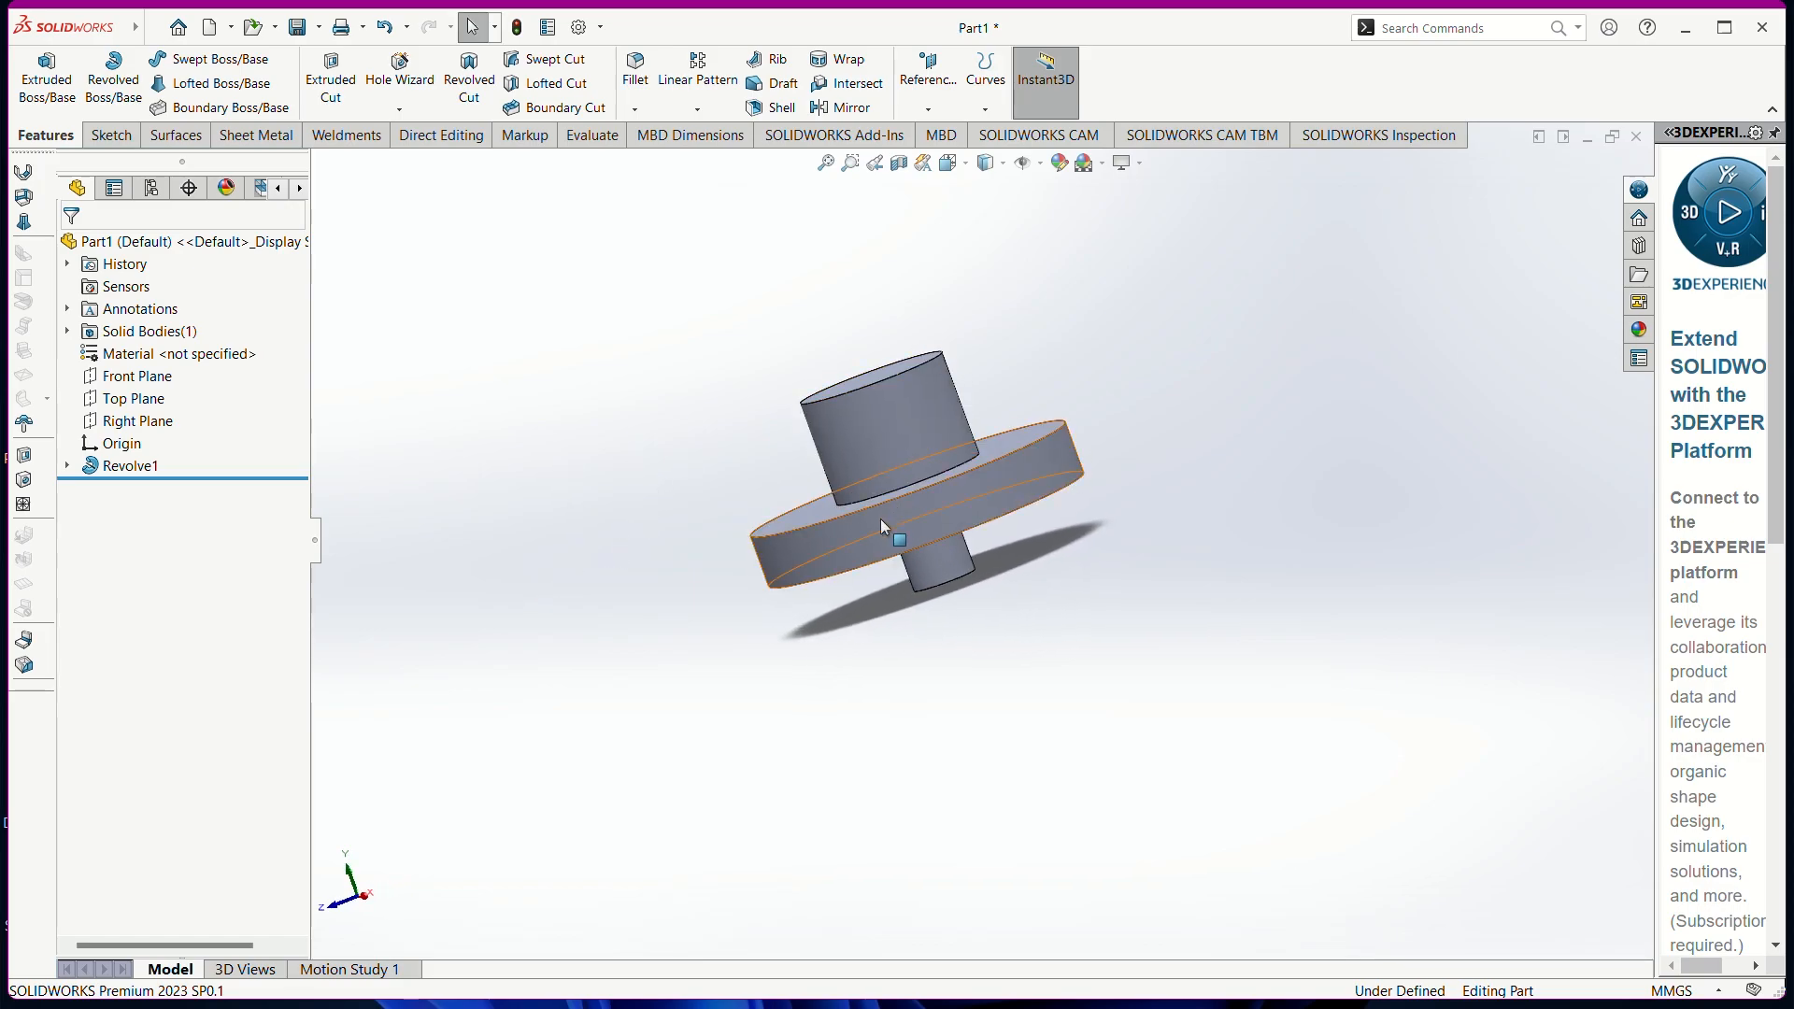